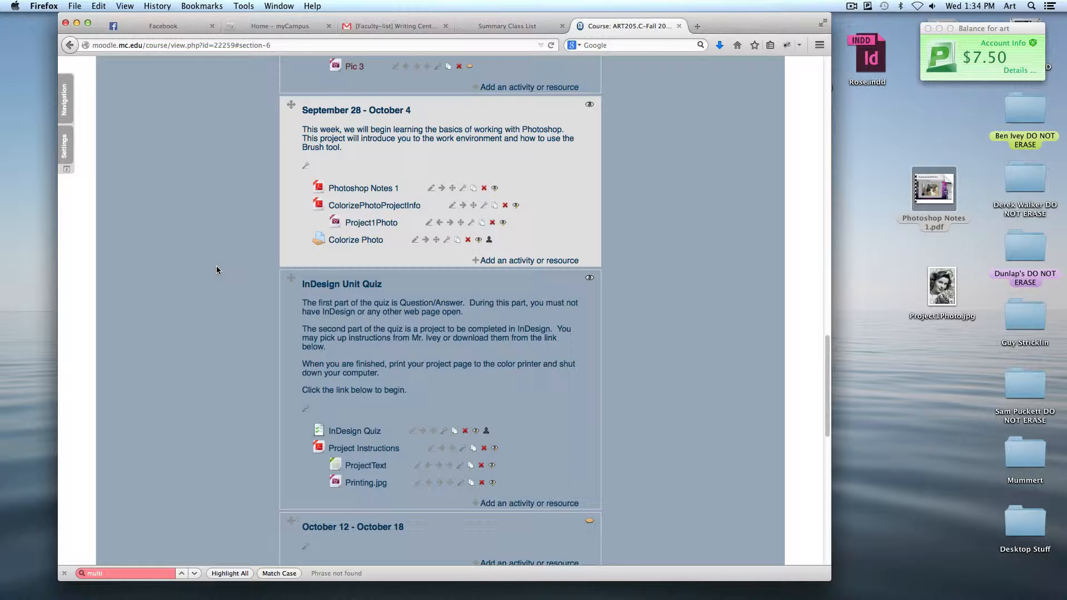
# Step: Minimize the browser window, launch Adobe Photoshop CS6 and reposition its floating toolbox
pyautogui.click(77, 22)
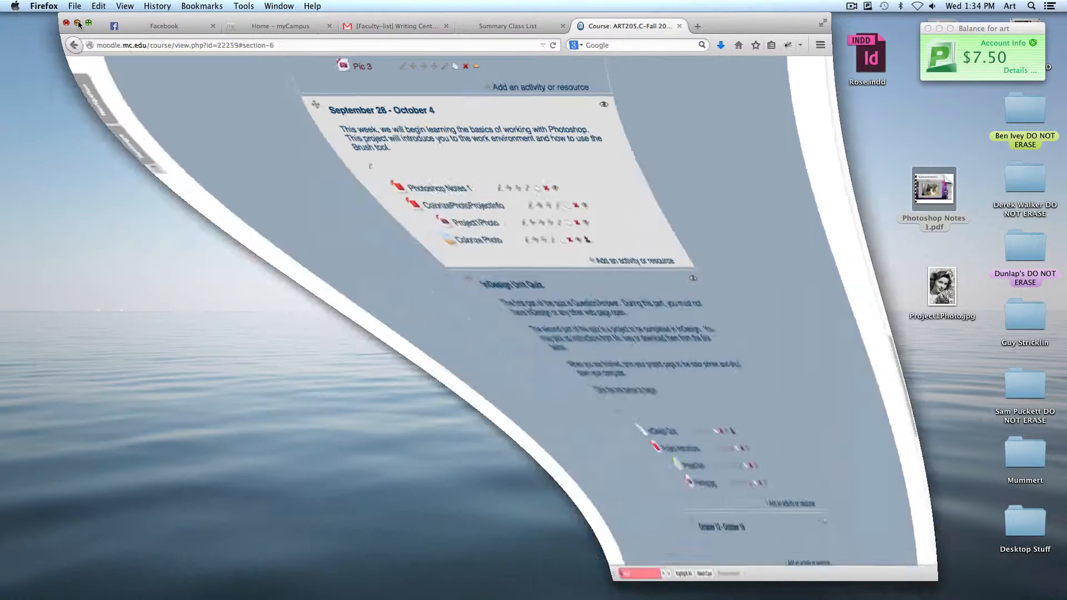
pyautogui.moveTo(501, 599)
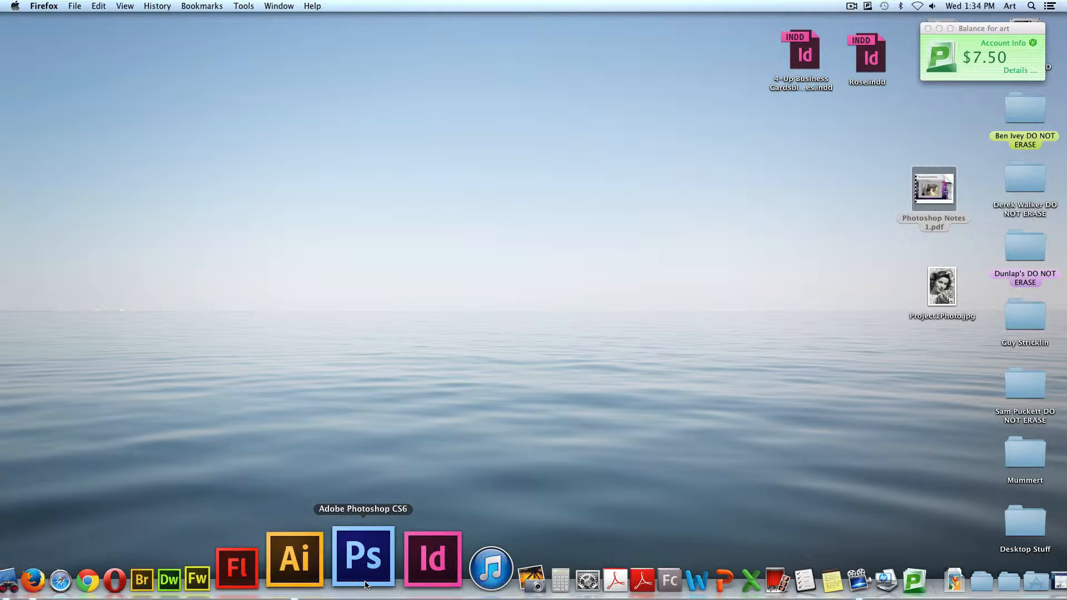
pyautogui.click(364, 582)
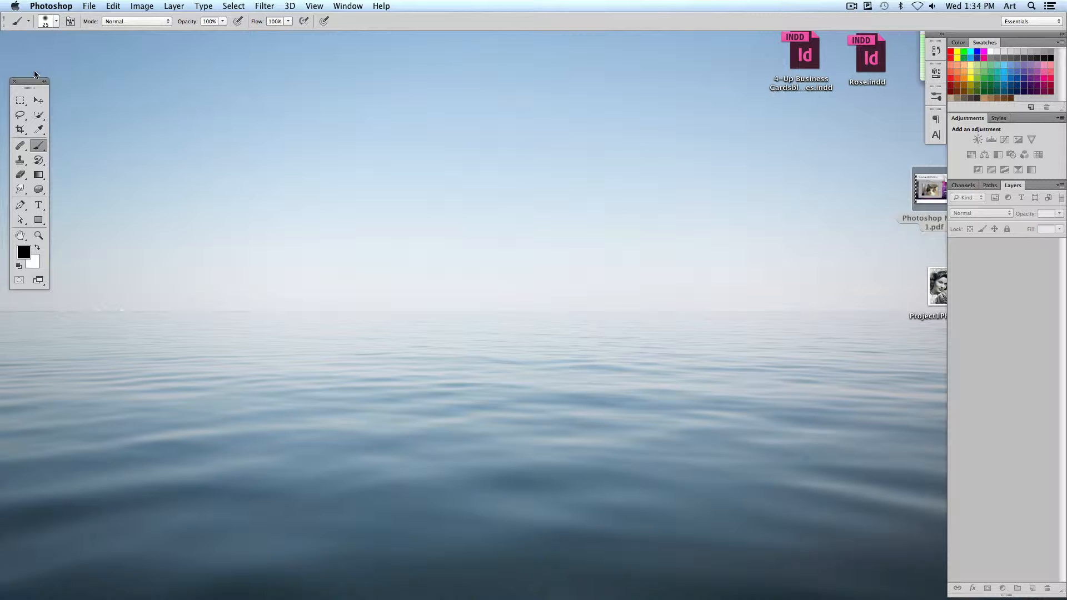
pyautogui.moveTo(28, 81); pyautogui.dragTo(48, 62)
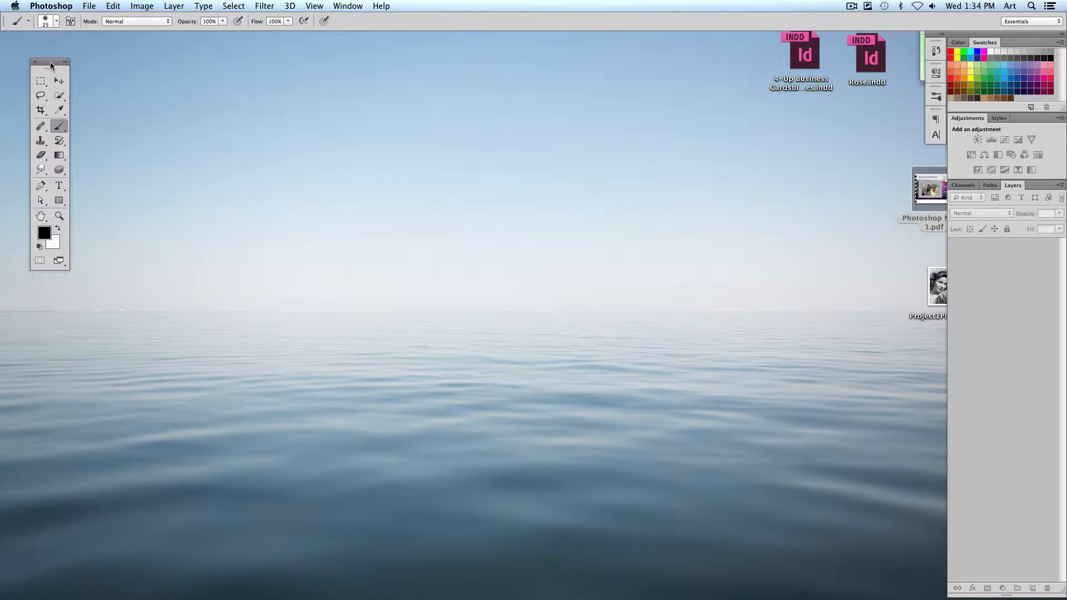
pyautogui.moveTo(55, 62); pyautogui.dragTo(49, 94)
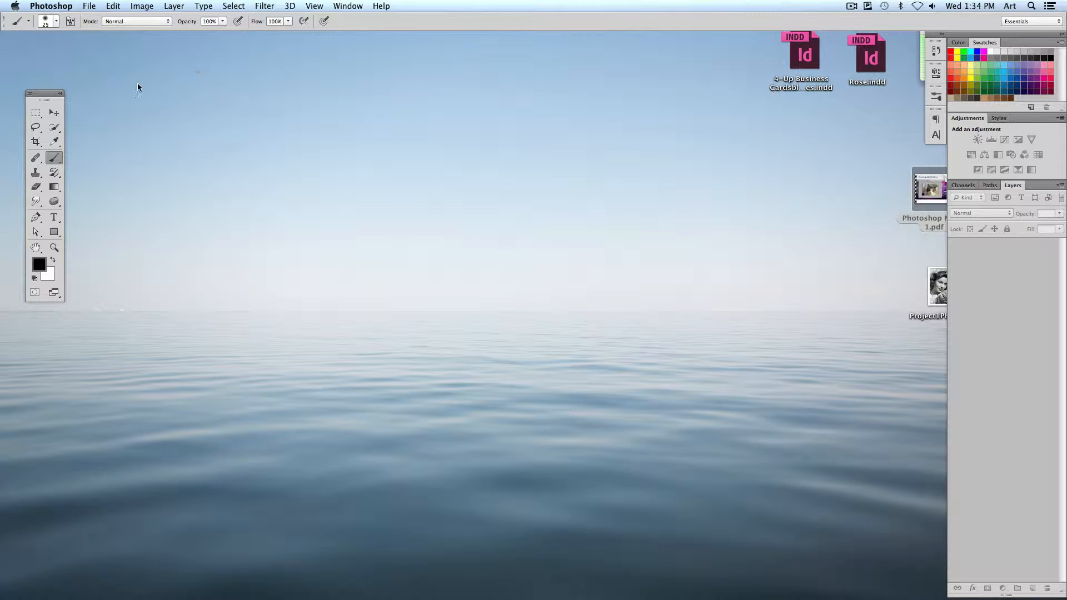
# Step: Look at the tool options for the Move, Rectangular Marquee, Healing Brush and Brush tools in turn
pyautogui.click(54, 113)
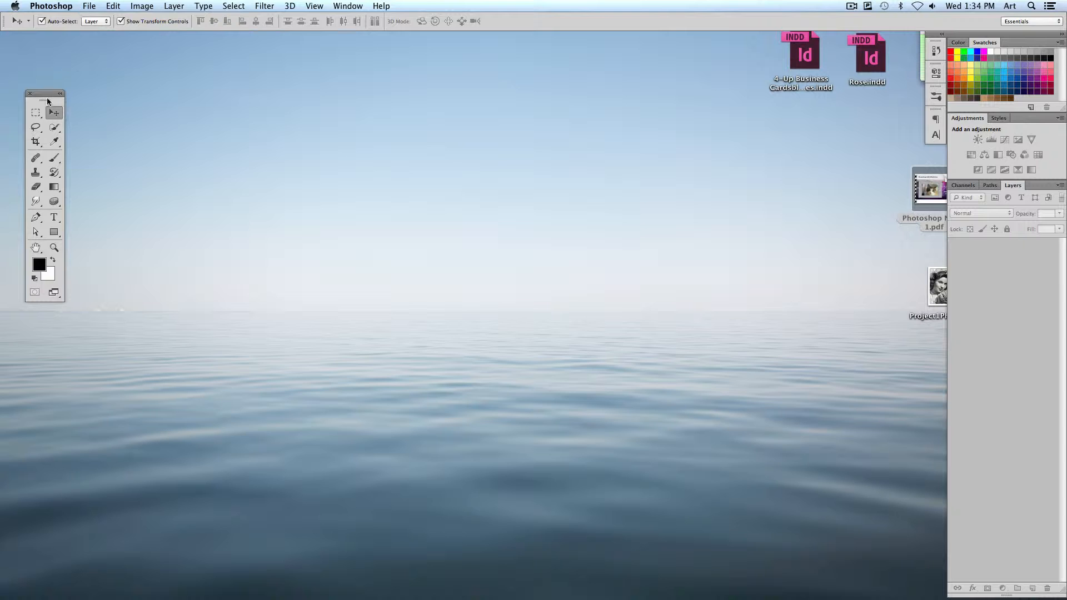
pyautogui.click(36, 113)
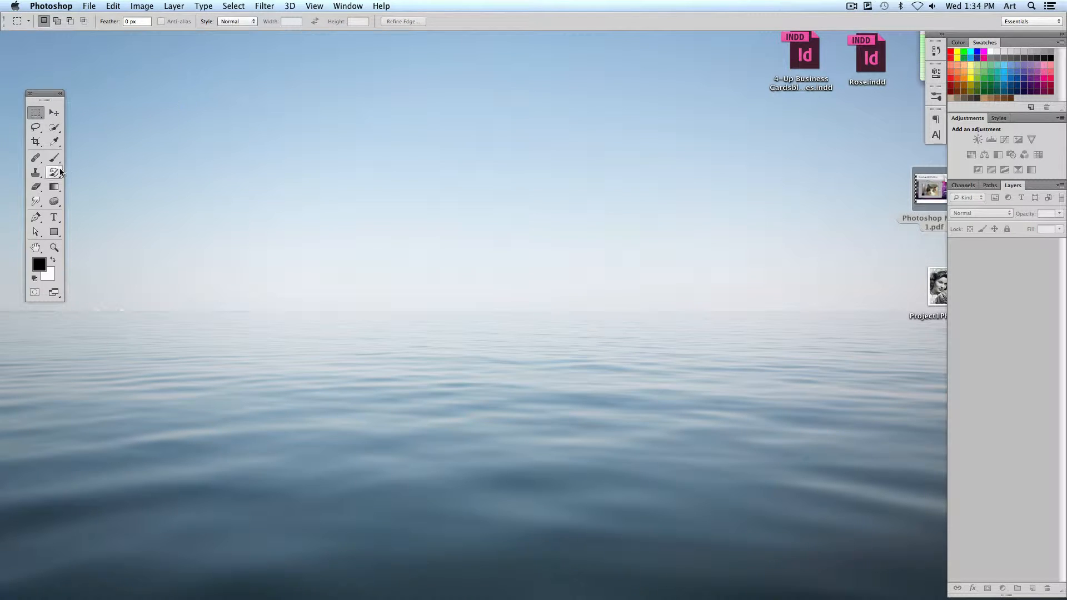
pyautogui.click(36, 158)
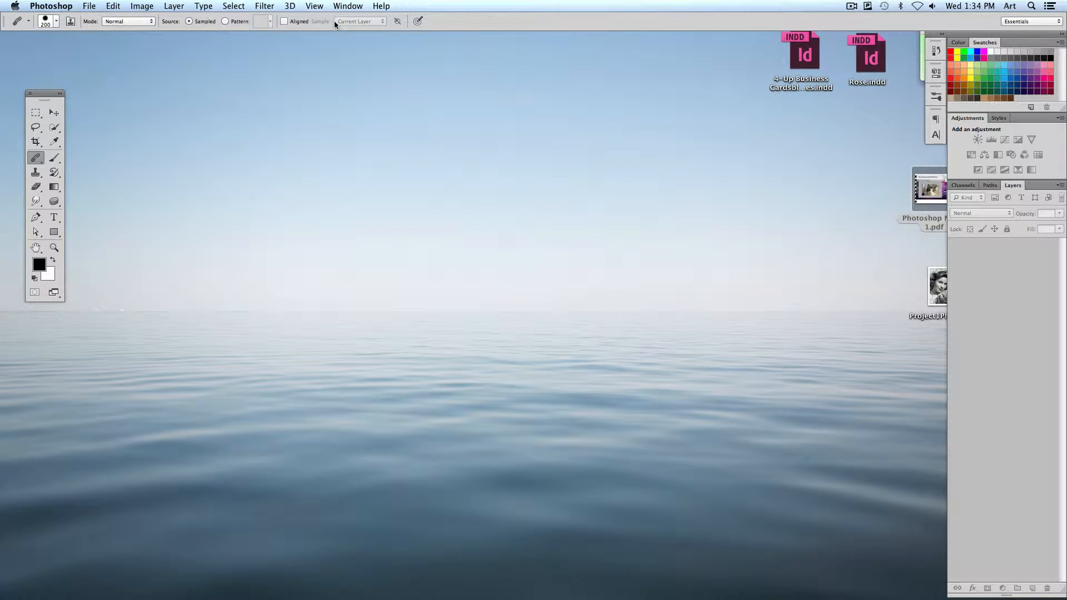
pyautogui.click(59, 158)
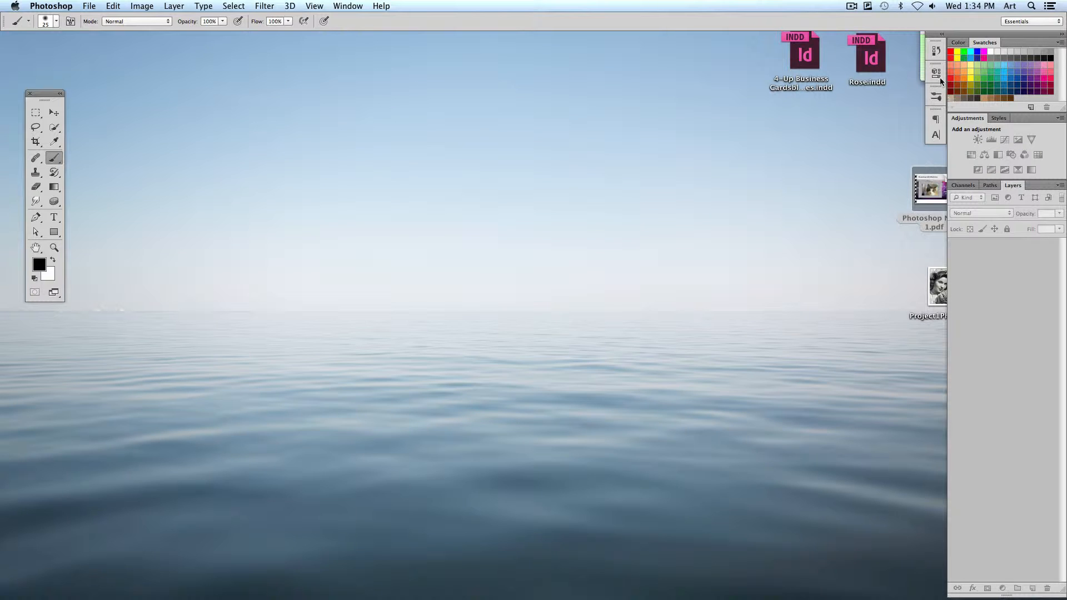
# Step: Expand the History panel and its neighbouring collapsed panels to view them, and collapse them again
pyautogui.click(936, 52)
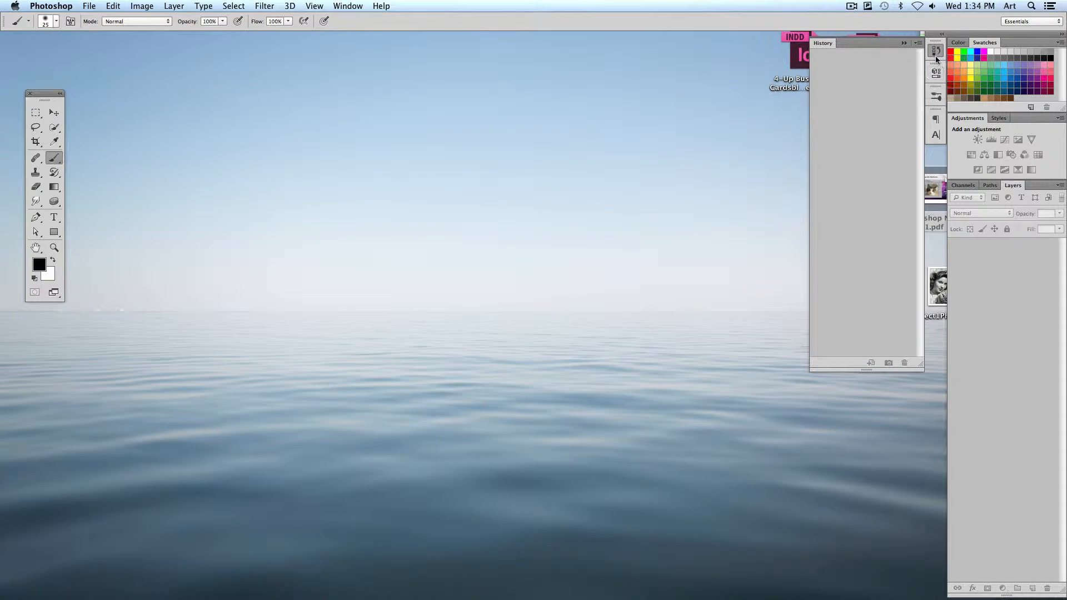
pyautogui.click(936, 73)
pyautogui.click(936, 95)
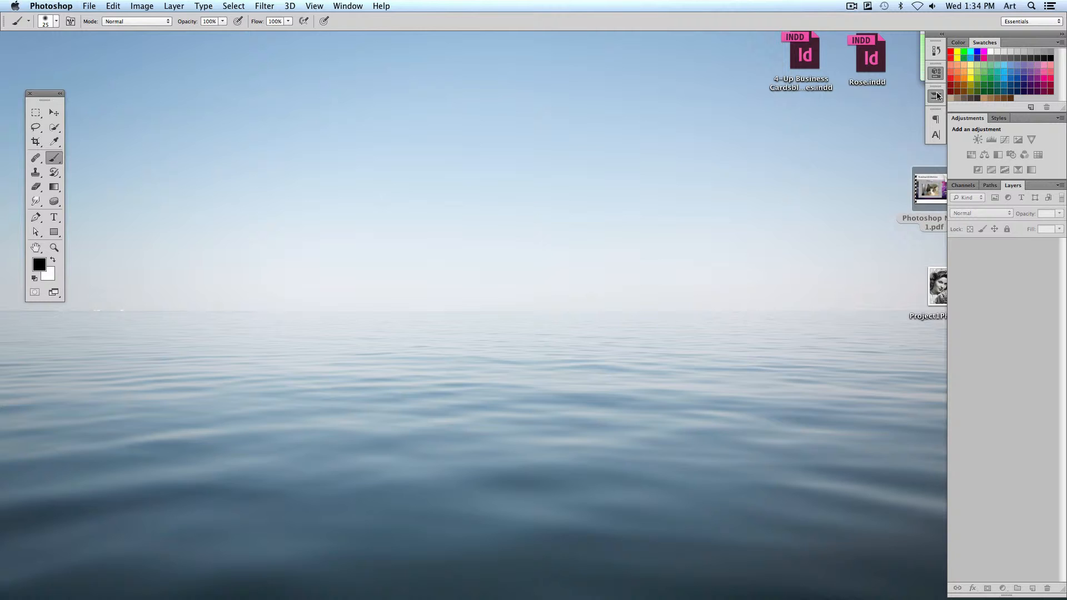
pyautogui.click(937, 53)
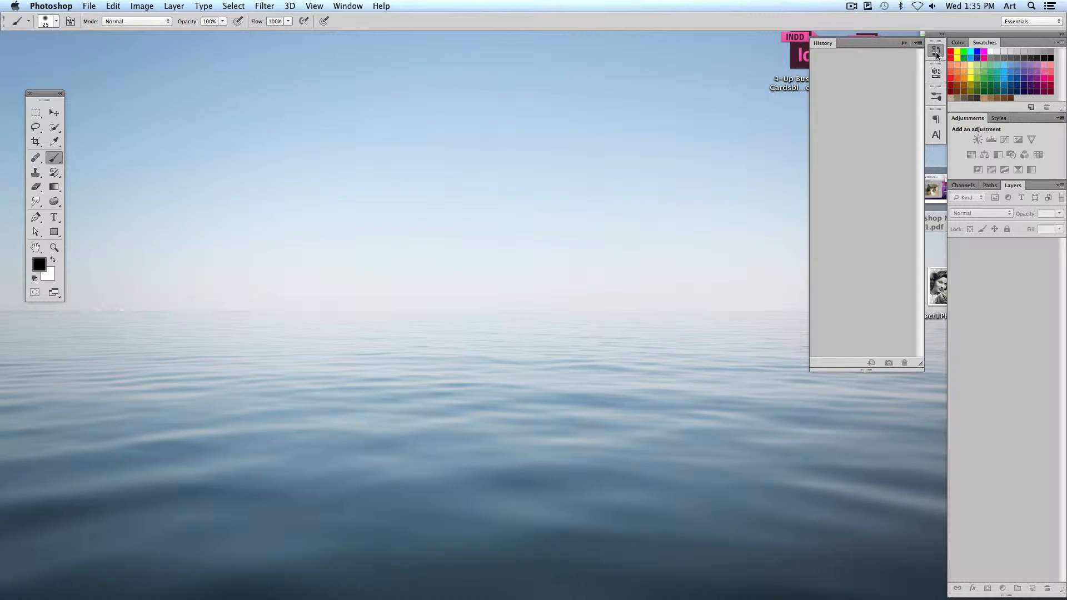
pyautogui.click(937, 55)
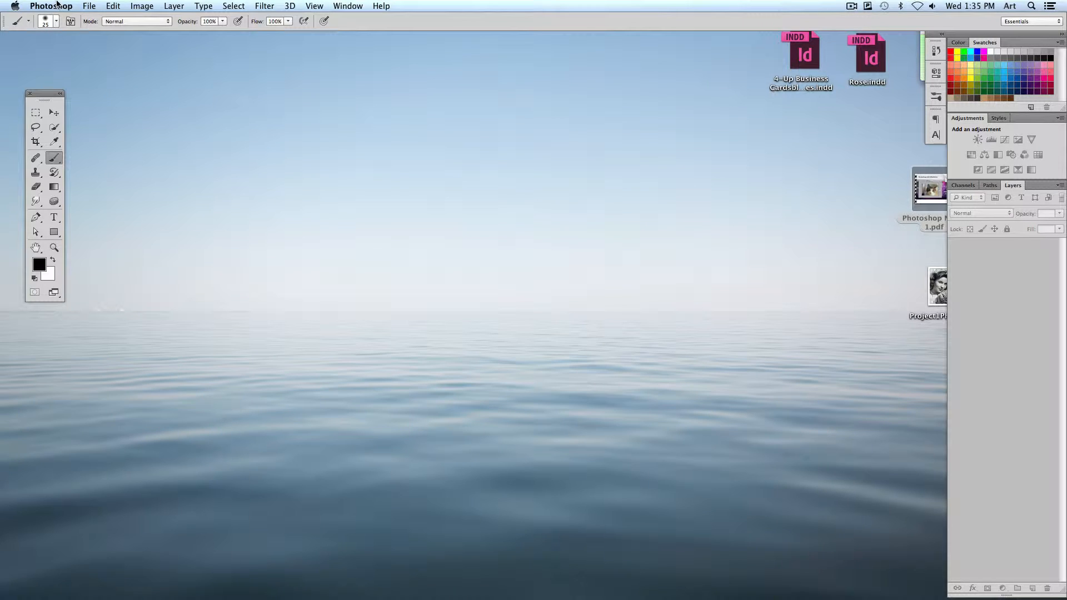
pyautogui.click(89, 6)
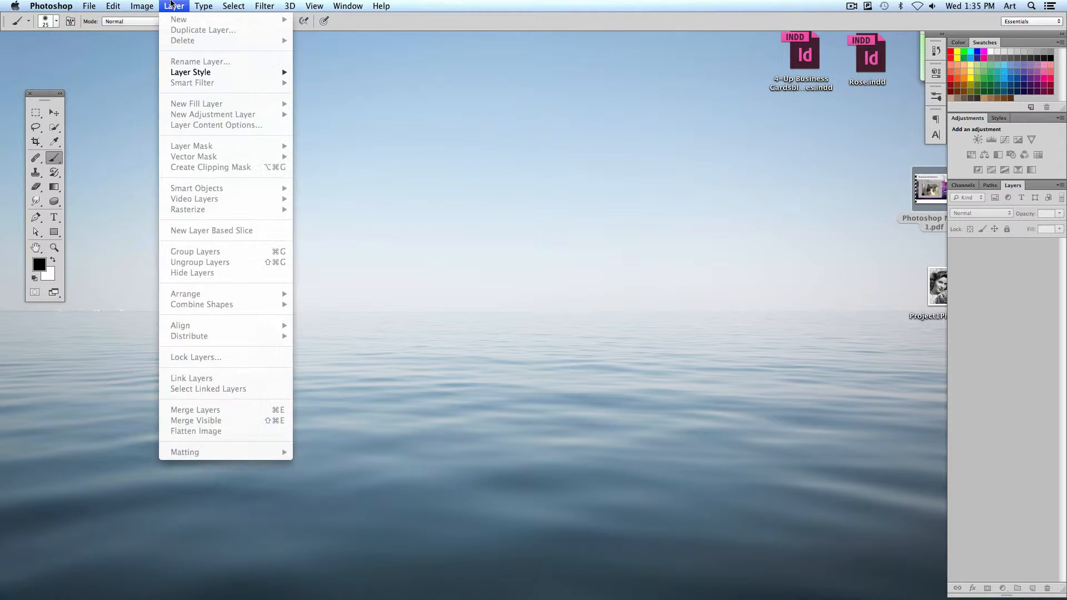
pyautogui.moveTo(192, 3)
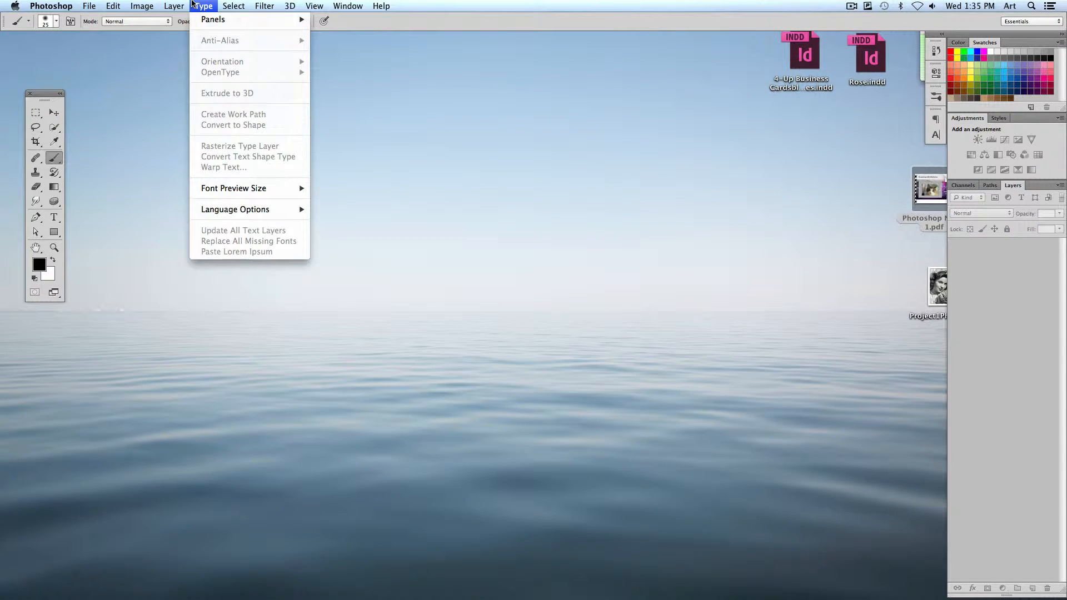
pyautogui.click(201, 4)
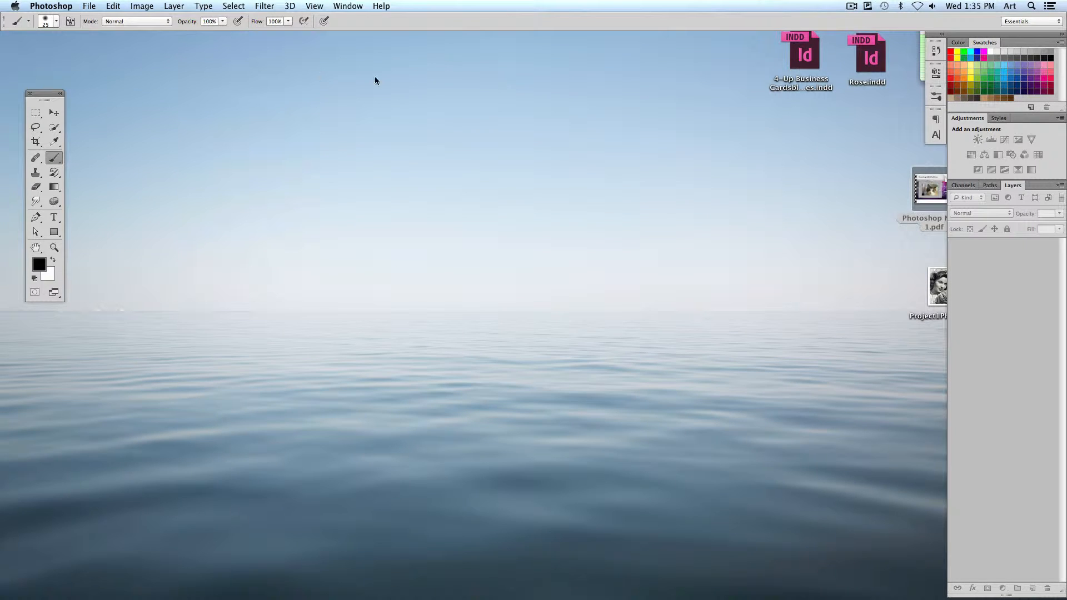
# Step: Switch to Finder, move Project1Photo.jpg to the middle of the desktop and preview it with Quick Look
pyautogui.click(374, 99)
pyautogui.moveTo(942, 293); pyautogui.dragTo(526, 256)
pyautogui.press('space')
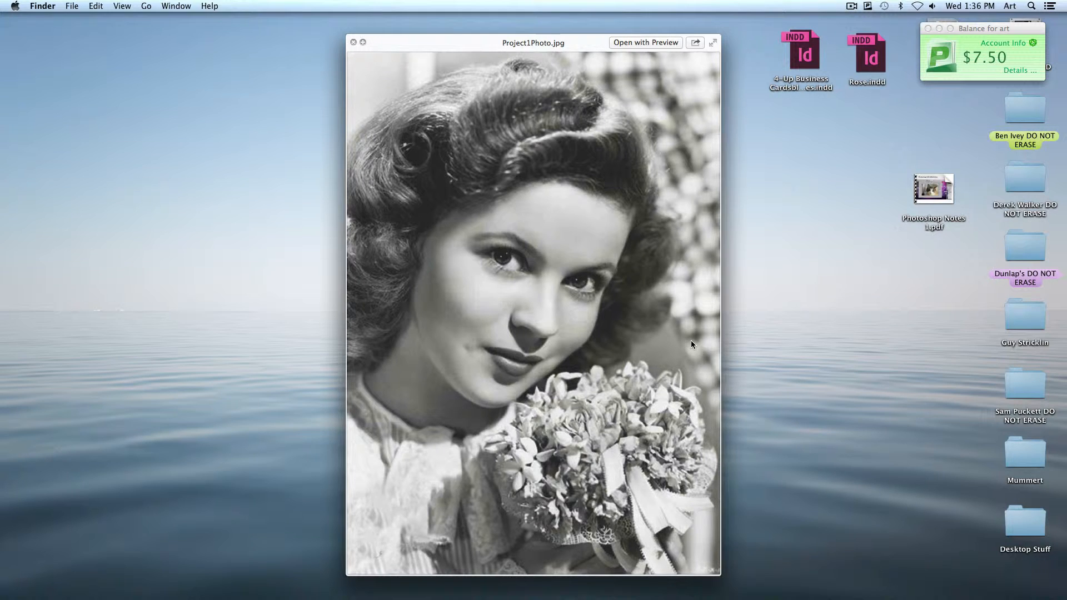
pyautogui.press('space')
pyautogui.click(606, 307)
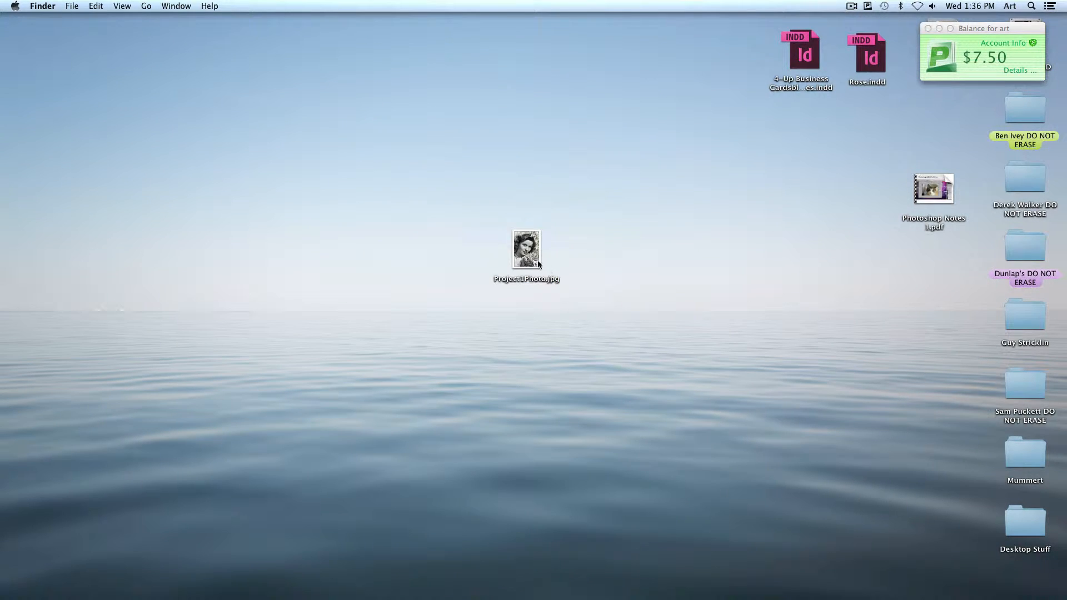
pyautogui.moveTo(526, 265); pyautogui.dragTo(519, 374)
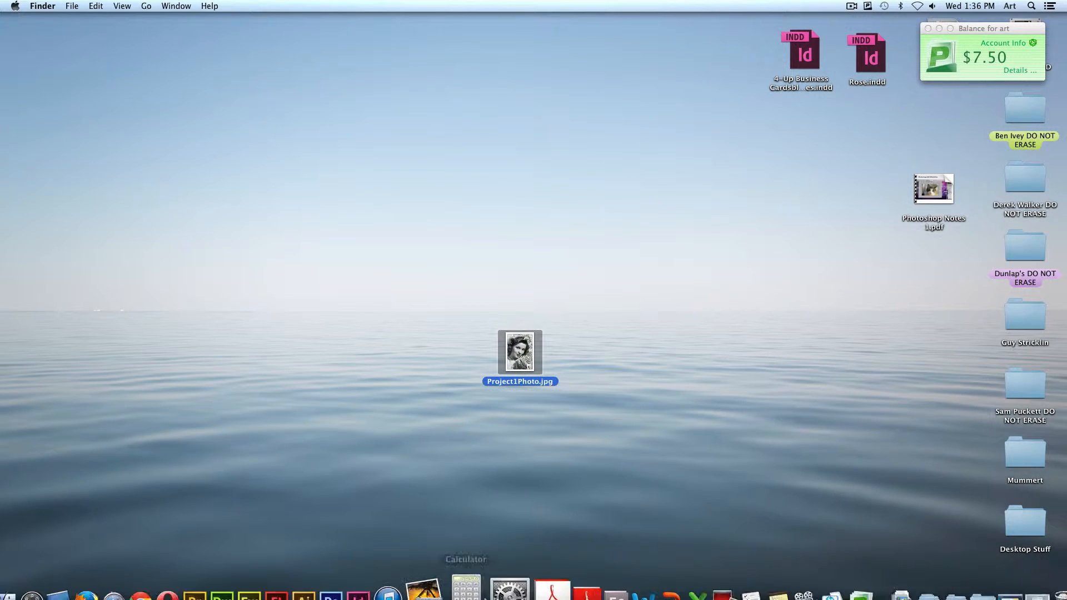
# Step: Return to Photoshop, open Project1Photo.jpg from the Desktop folder, and close it again
pyautogui.moveTo(365, 599)
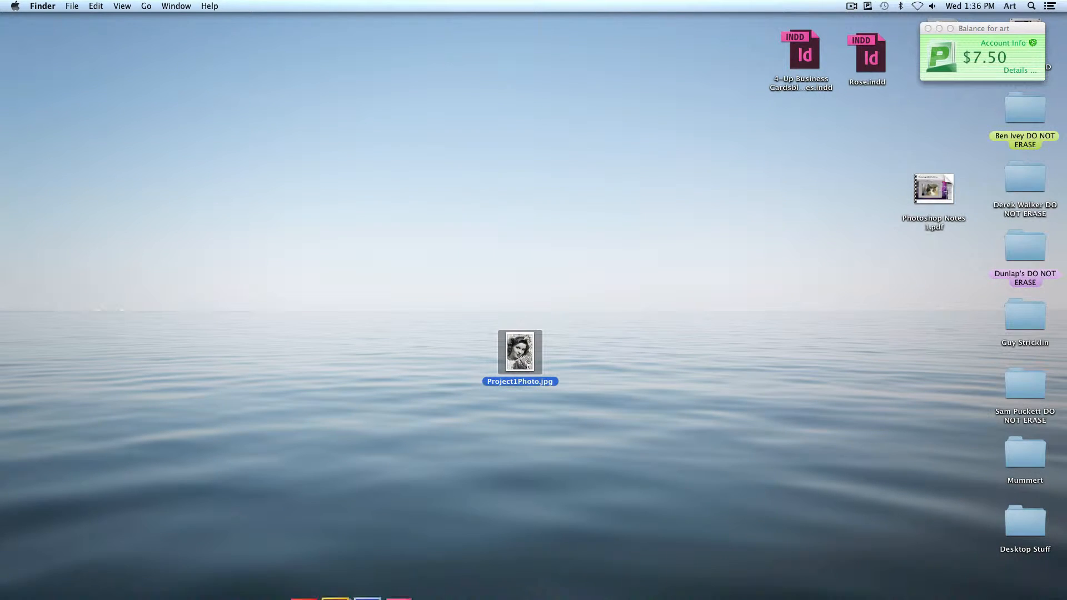
pyautogui.click(365, 557)
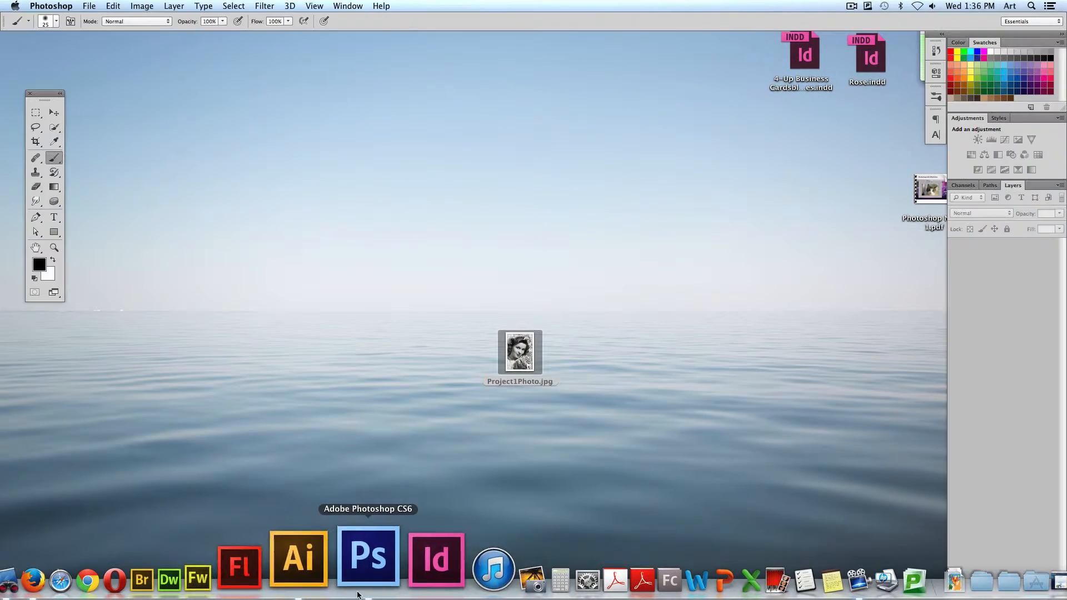
pyautogui.click(89, 8)
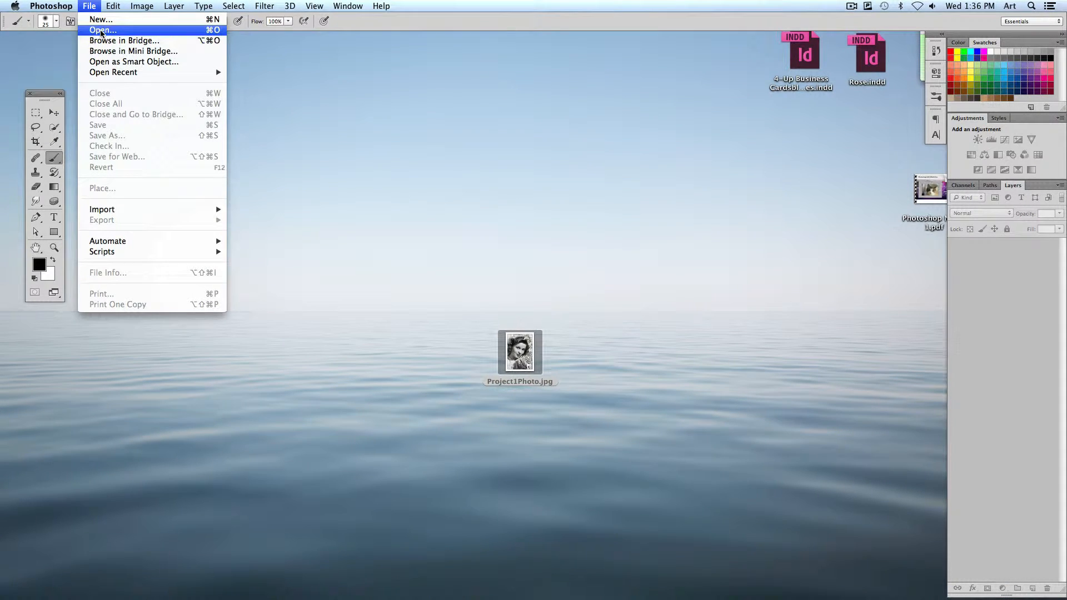
pyautogui.click(101, 30)
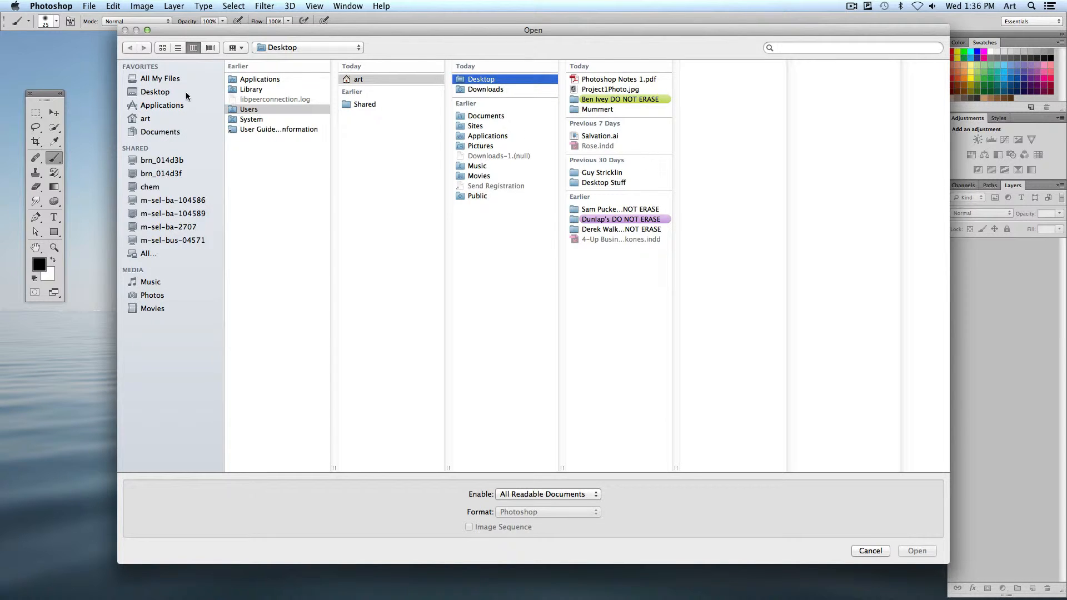
pyautogui.click(155, 93)
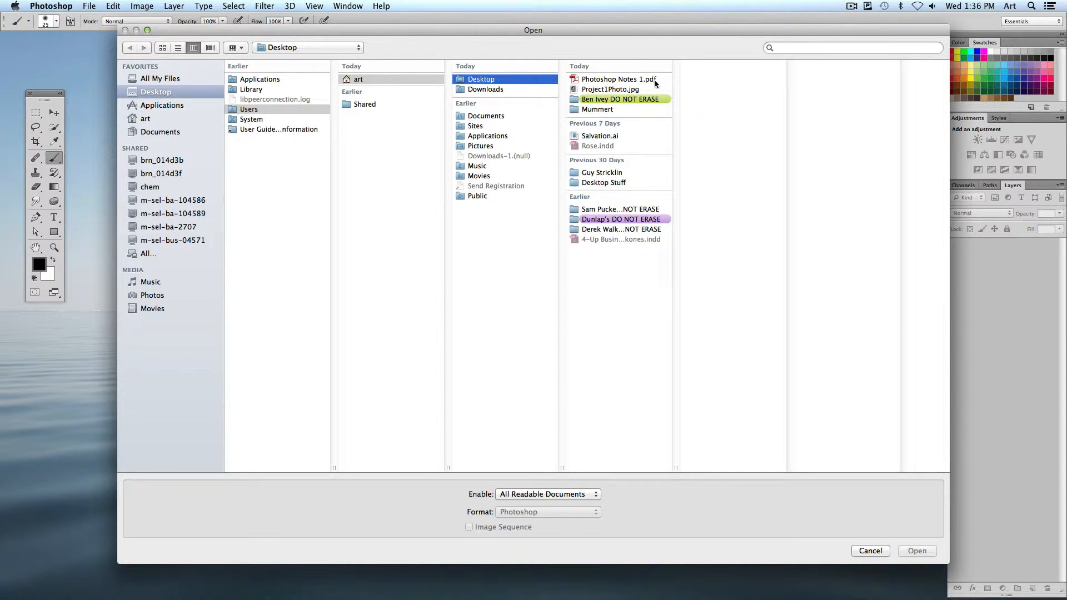
pyautogui.click(605, 92)
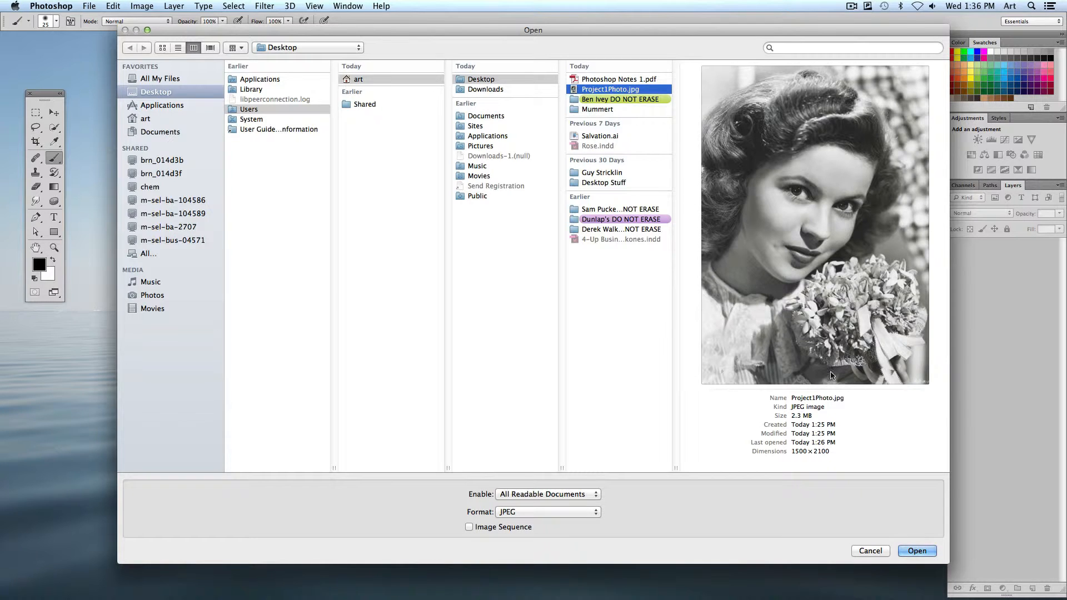
pyautogui.click(917, 550)
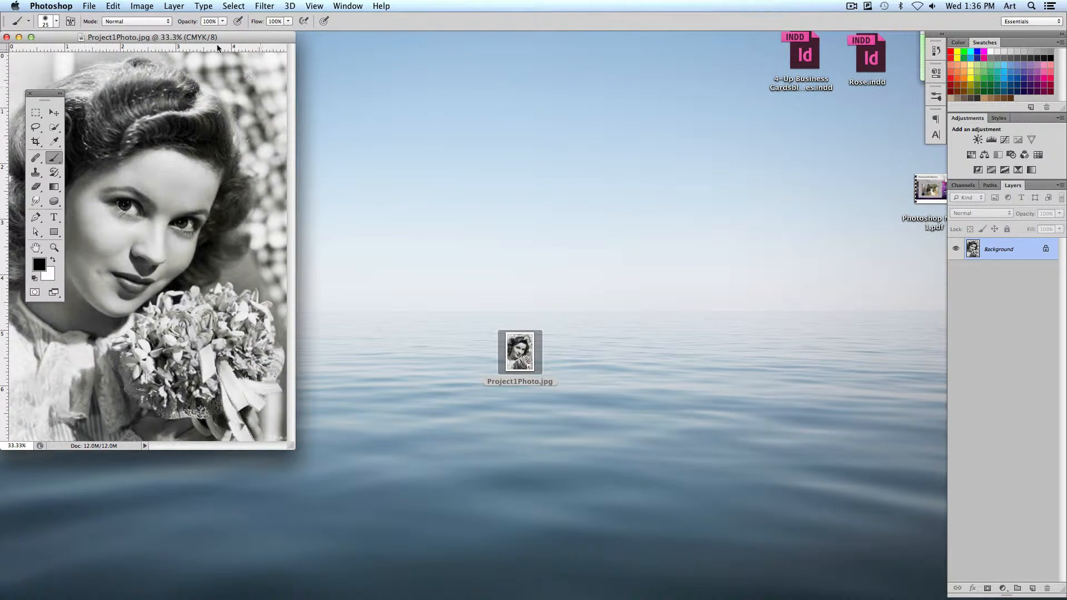
pyautogui.moveTo(217, 47); pyautogui.dragTo(290, 56)
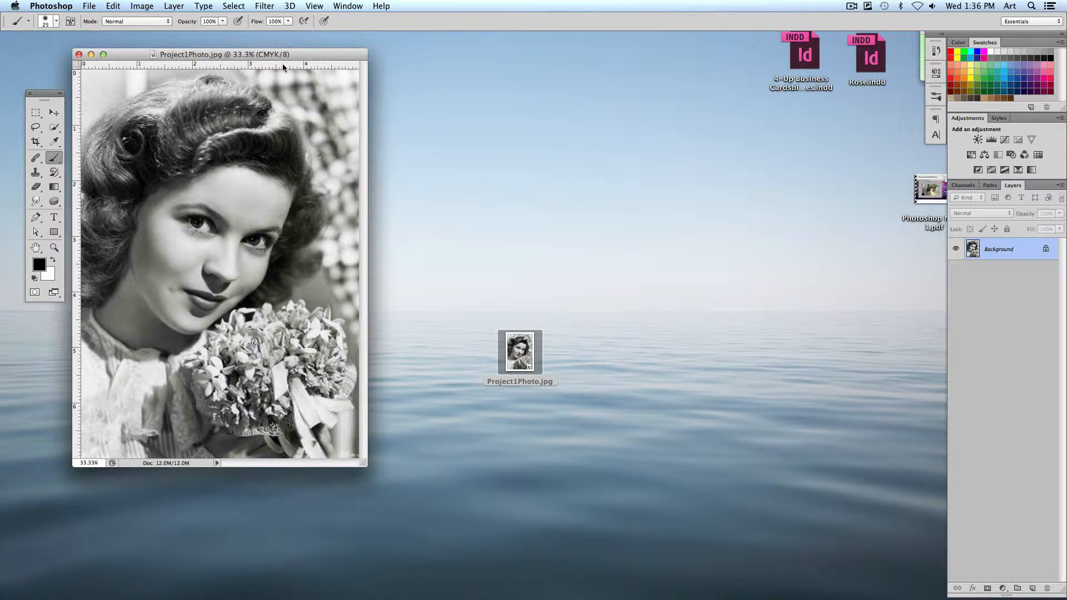
pyautogui.click(78, 55)
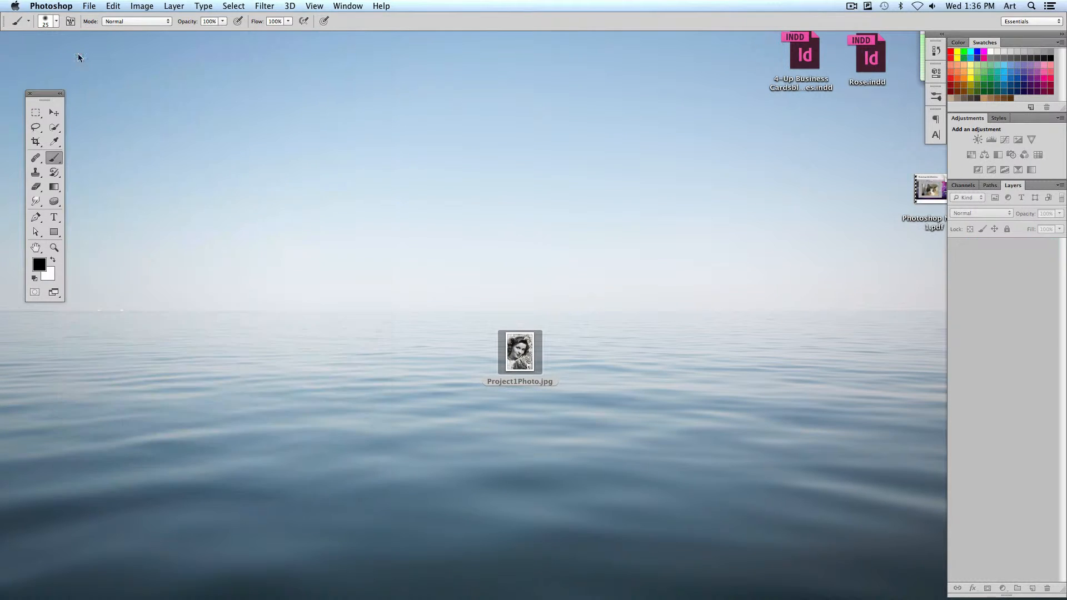
# Step: Open Project1Photo.jpg in Photoshop straight from its desktop file and move the image window clear of the toolbox
pyautogui.click(362, 226)
pyautogui.moveTo(520, 351); pyautogui.dragTo(367, 564)
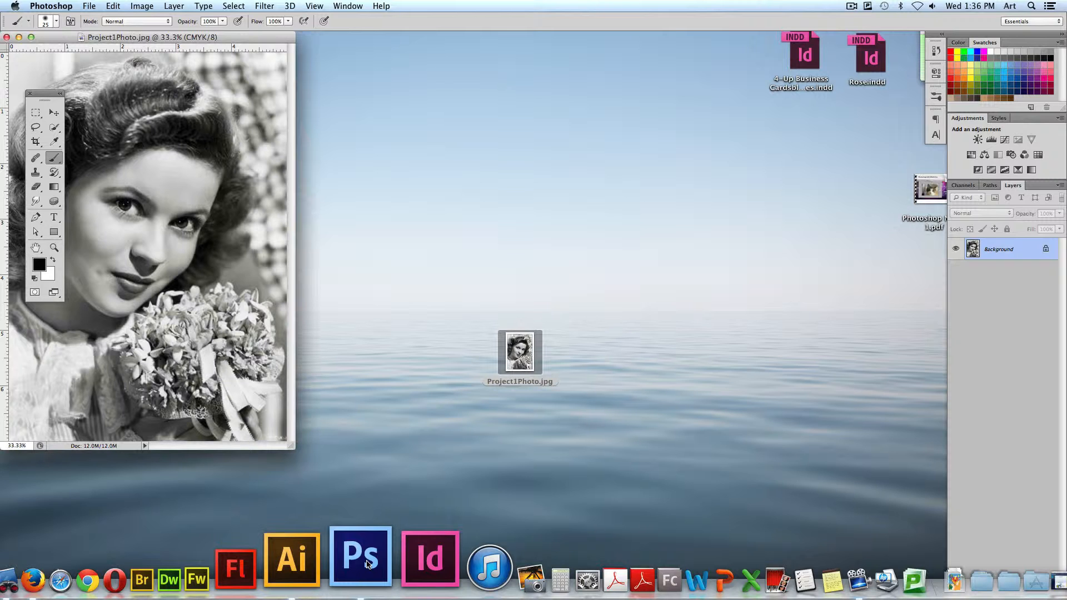
pyautogui.moveTo(99, 36); pyautogui.dragTo(174, 51)
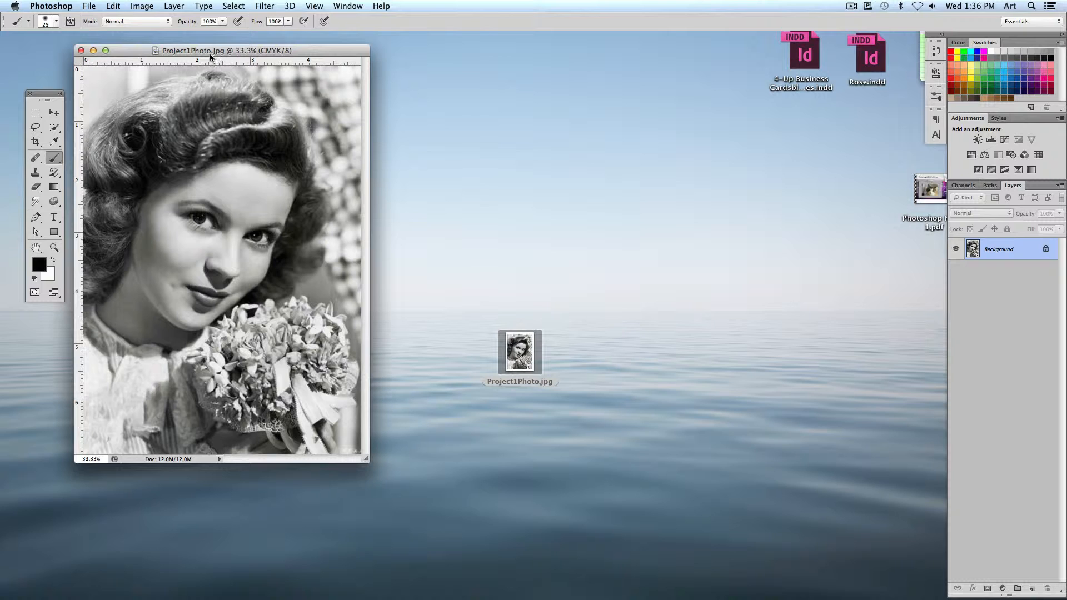
pyautogui.moveTo(209, 54); pyautogui.dragTo(275, 86)
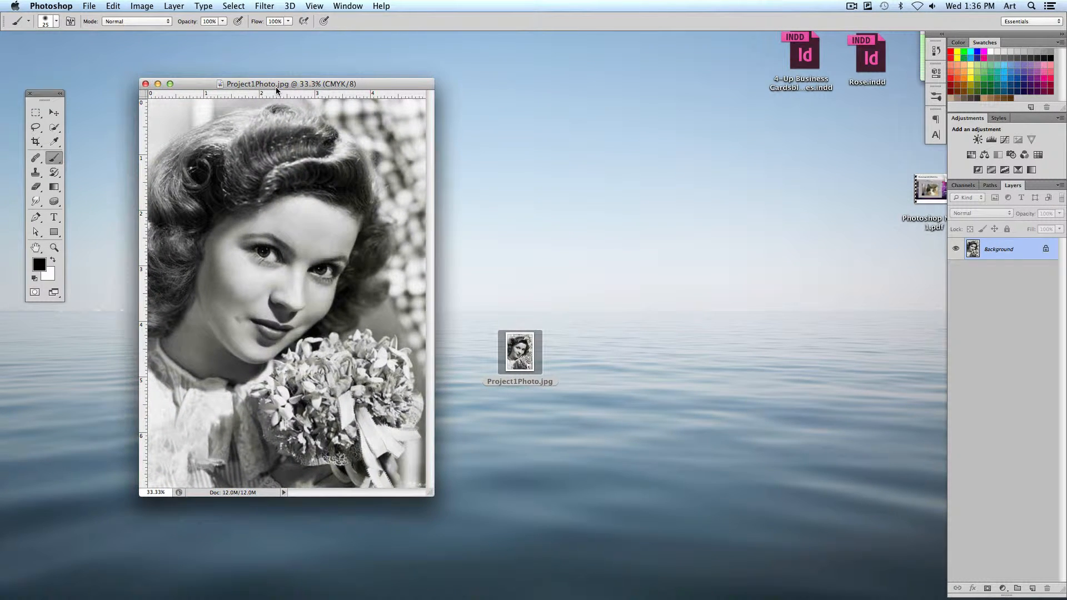
pyautogui.moveTo(285, 84); pyautogui.dragTo(316, 83)
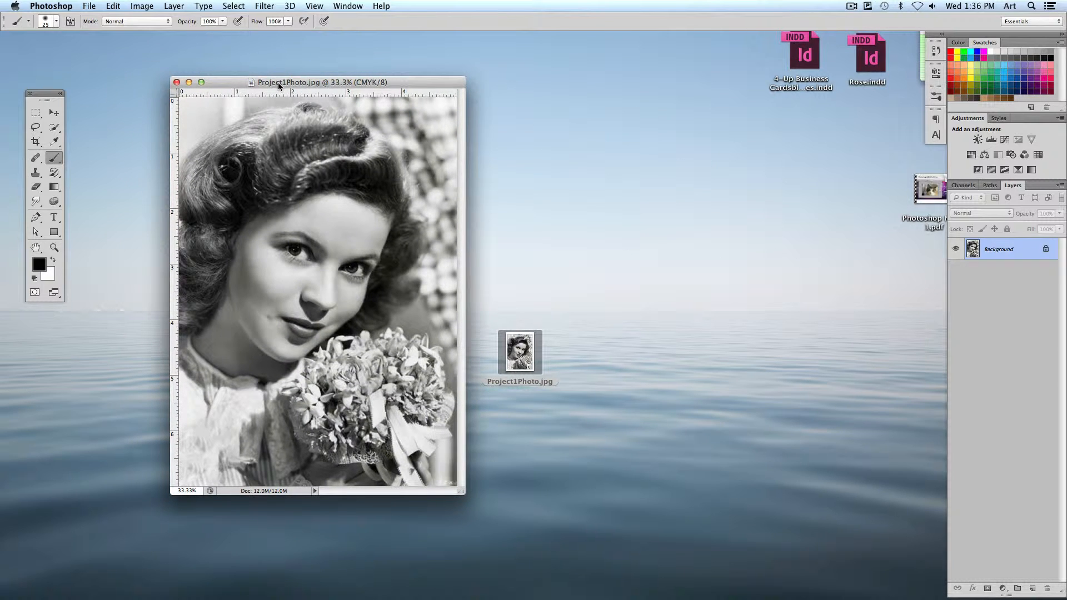
# Step: Switch to Finder by selecting Photoshop Notes 1.pdf on the desktop, and return to the photo in Photoshop
pyautogui.click(889, 178)
pyautogui.click(925, 192)
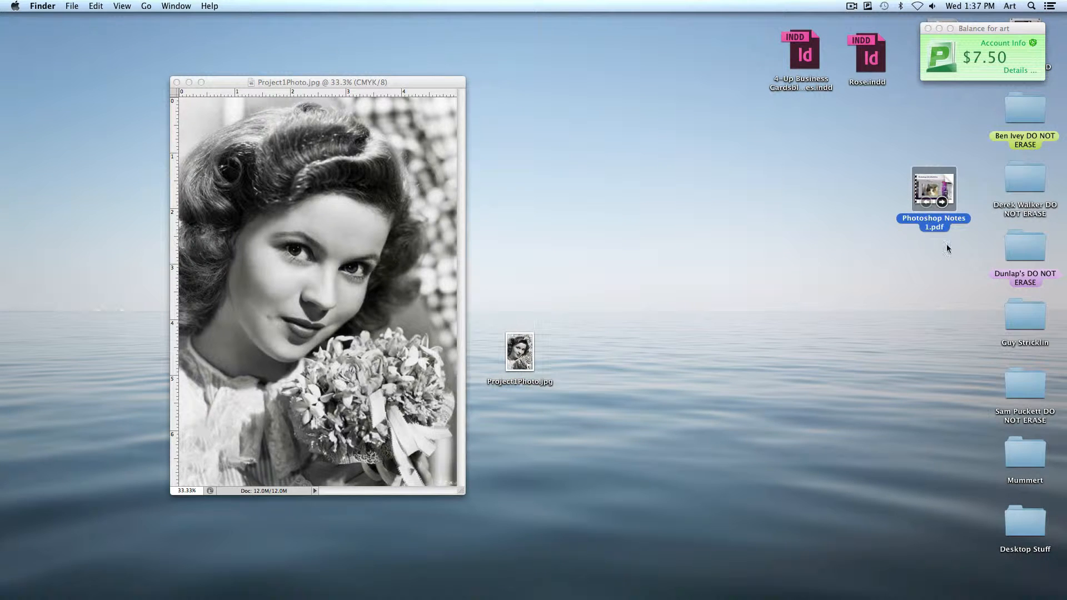
pyautogui.click(772, 245)
pyautogui.click(280, 172)
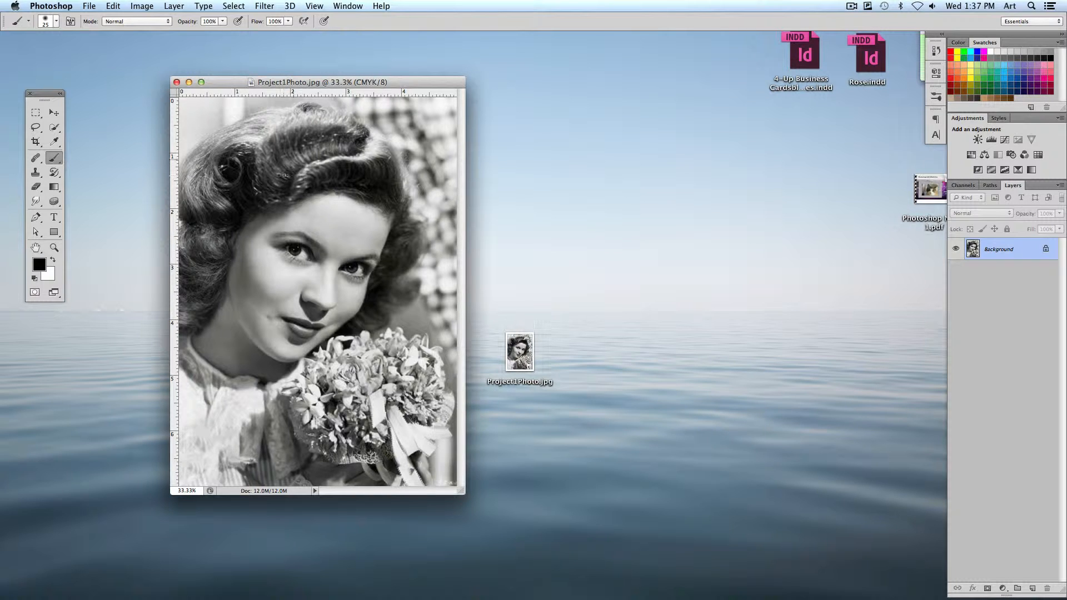
# Step: Turn on the Application Frame, try moving, shrinking and enlarging its window, and turn it off again
pyautogui.click(348, 6)
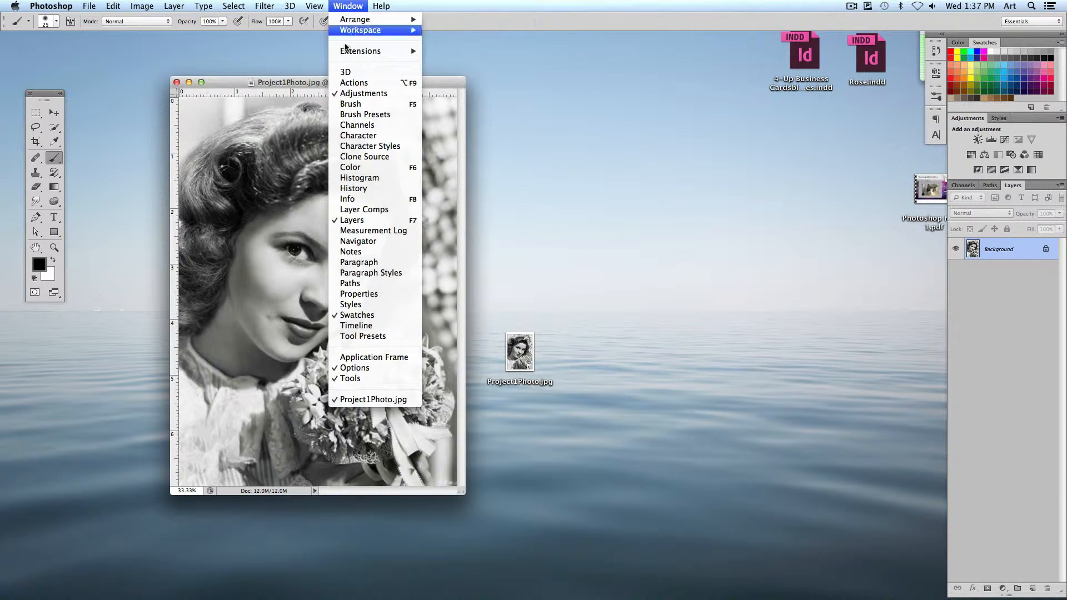
pyautogui.click(367, 359)
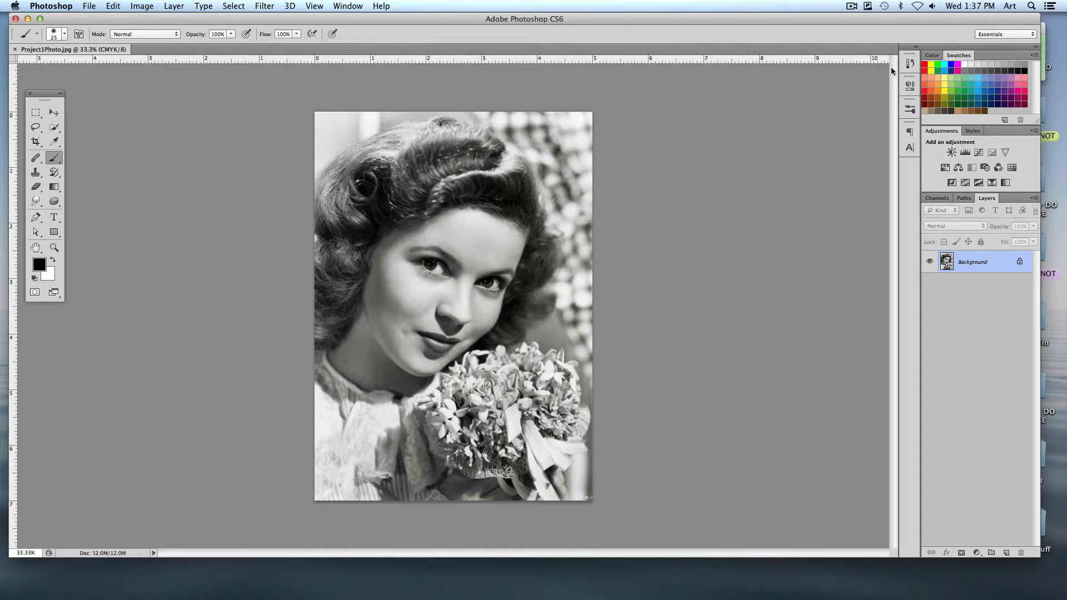
pyautogui.moveTo(876, 18)
pyautogui.mouseDown()
pyautogui.moveTo(862, 35)
pyautogui.moveTo(879, 46)
pyautogui.moveTo(876, 15)
pyautogui.moveTo(828, 115)
pyautogui.moveTo(834, 181)
pyautogui.moveTo(888, 15)
pyautogui.mouseUp()
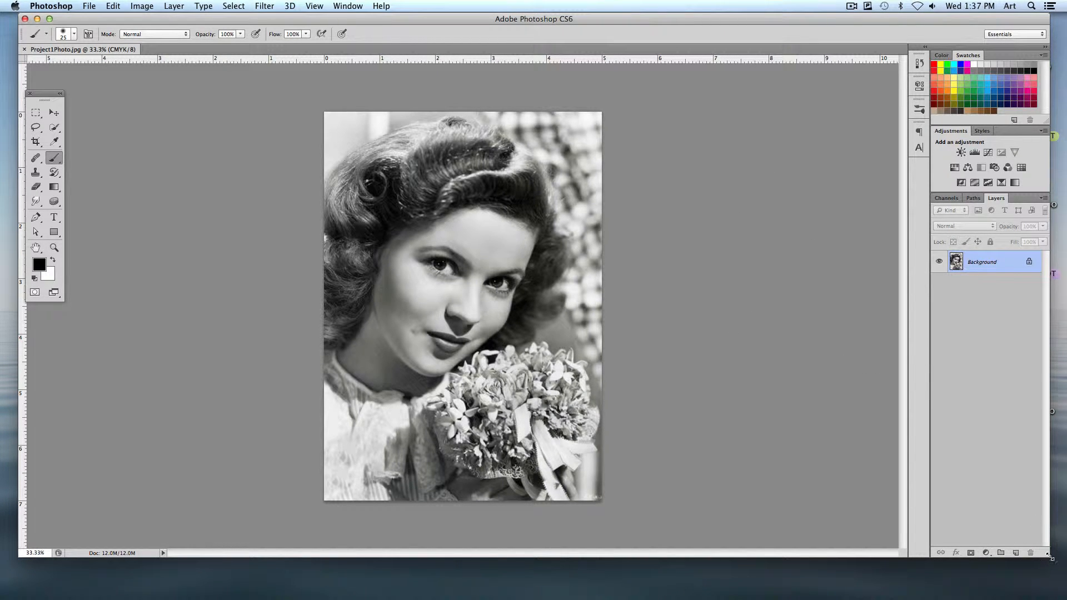
pyautogui.moveTo(1050, 557); pyautogui.dragTo(660, 542)
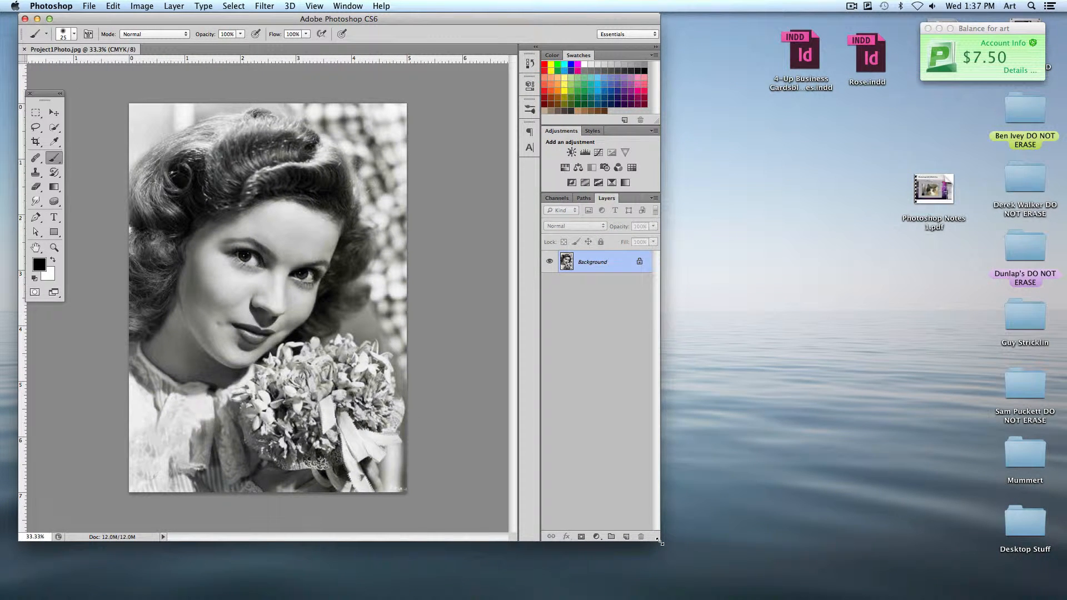
pyautogui.moveTo(660, 542); pyautogui.dragTo(1037, 571)
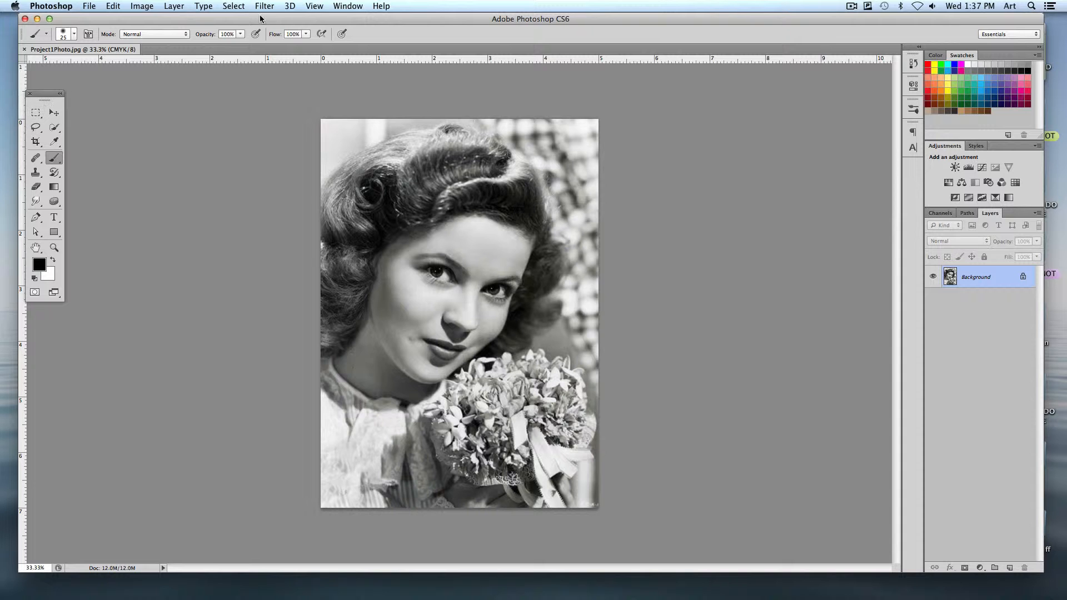
pyautogui.click(343, 6)
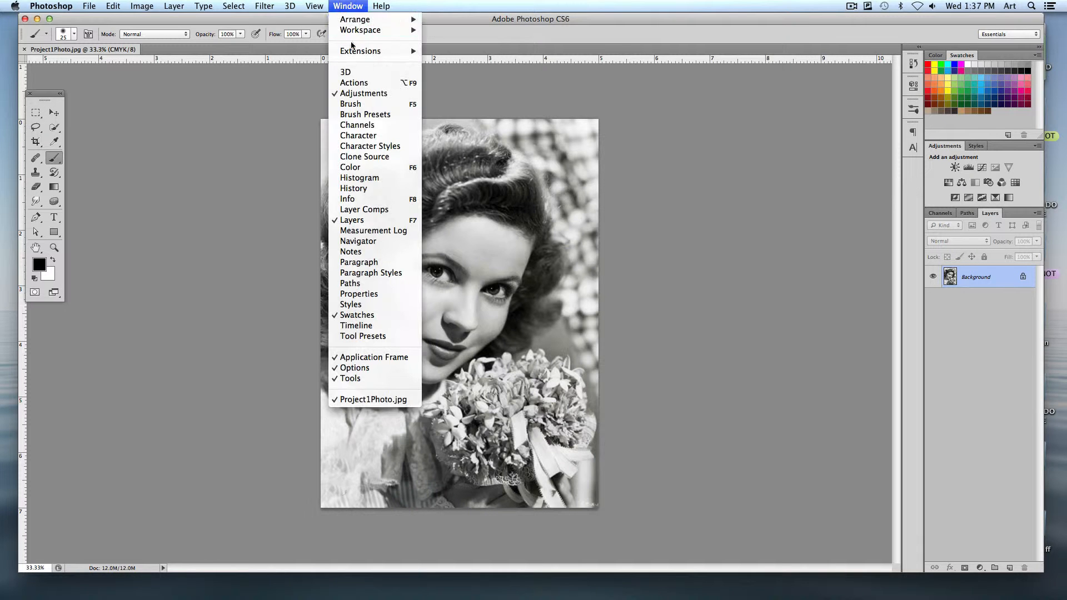
pyautogui.click(366, 356)
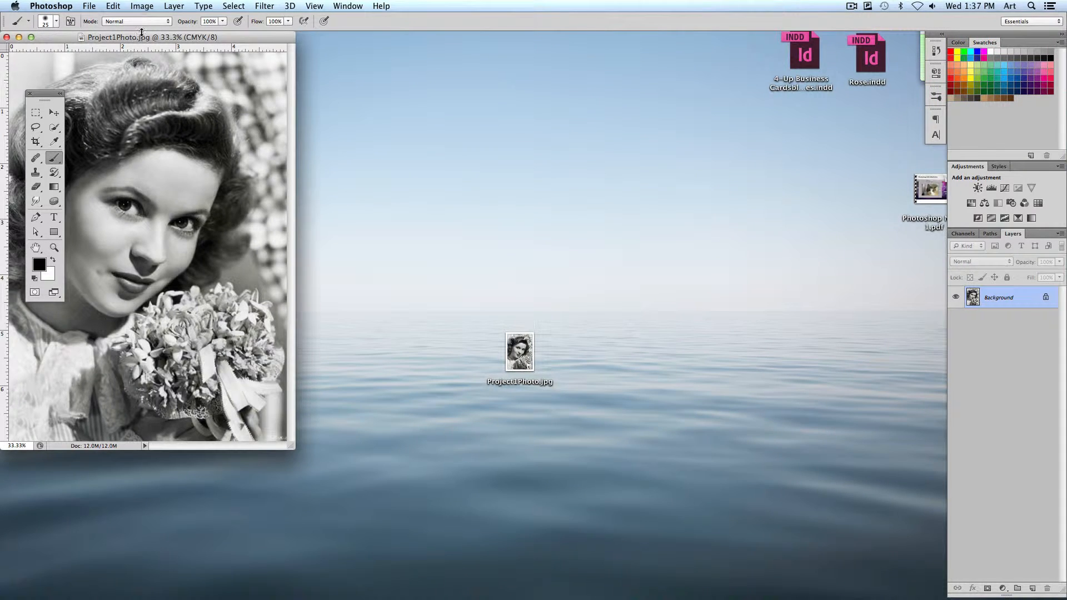
# Step: Move the photo window clear of the toolbox, enlarge it around the image, and float the Layers panel over its empty grey area
pyautogui.moveTo(140, 37); pyautogui.dragTo(217, 58)
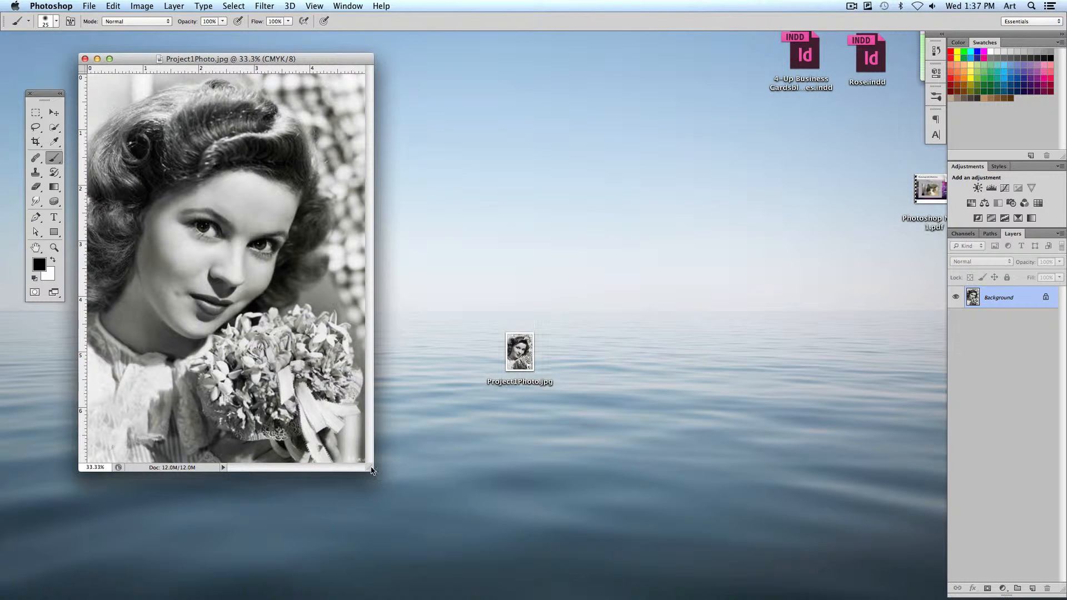
pyautogui.moveTo(376, 476); pyautogui.dragTo(846, 535)
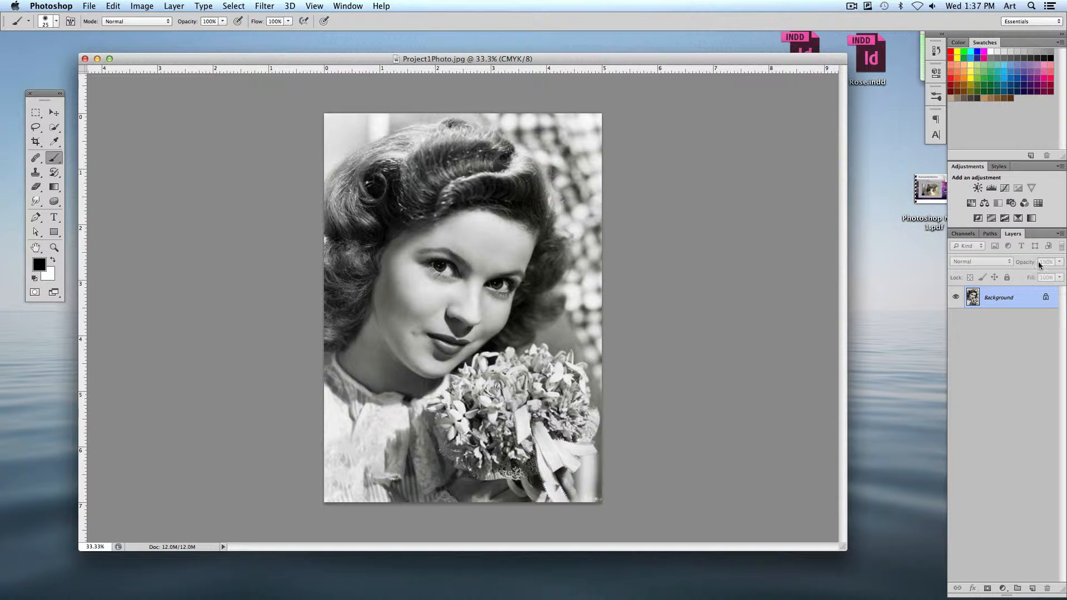
pyautogui.moveTo(1013, 235); pyautogui.dragTo(670, 148)
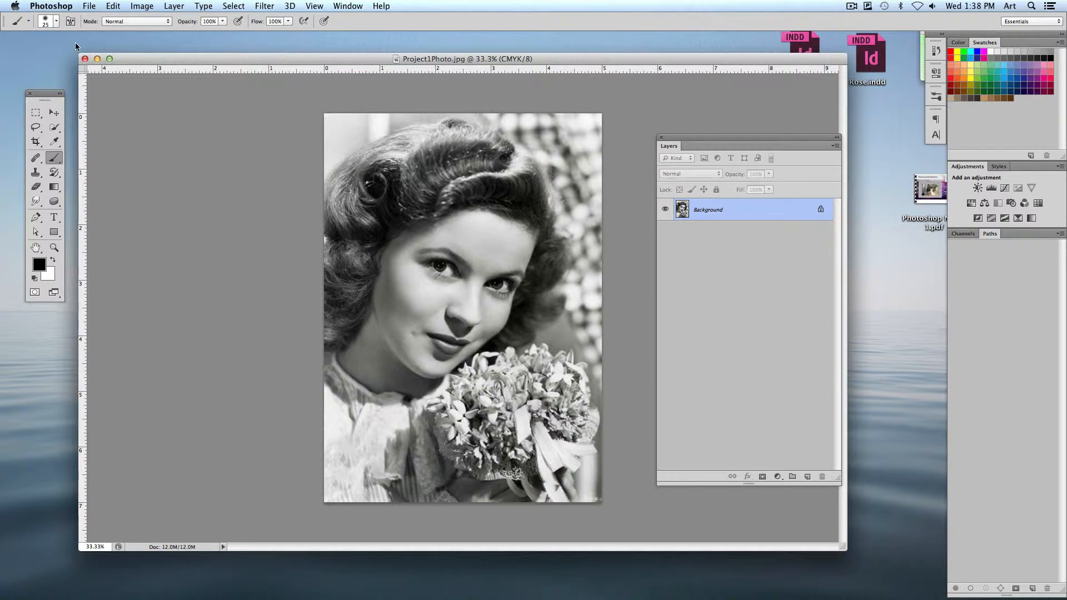
# Step: Create a new 14.75 by 14.75 inch CMYK document at 300 pixels/inch with a white background, and close it again
pyautogui.click(89, 6)
pyautogui.click(100, 20)
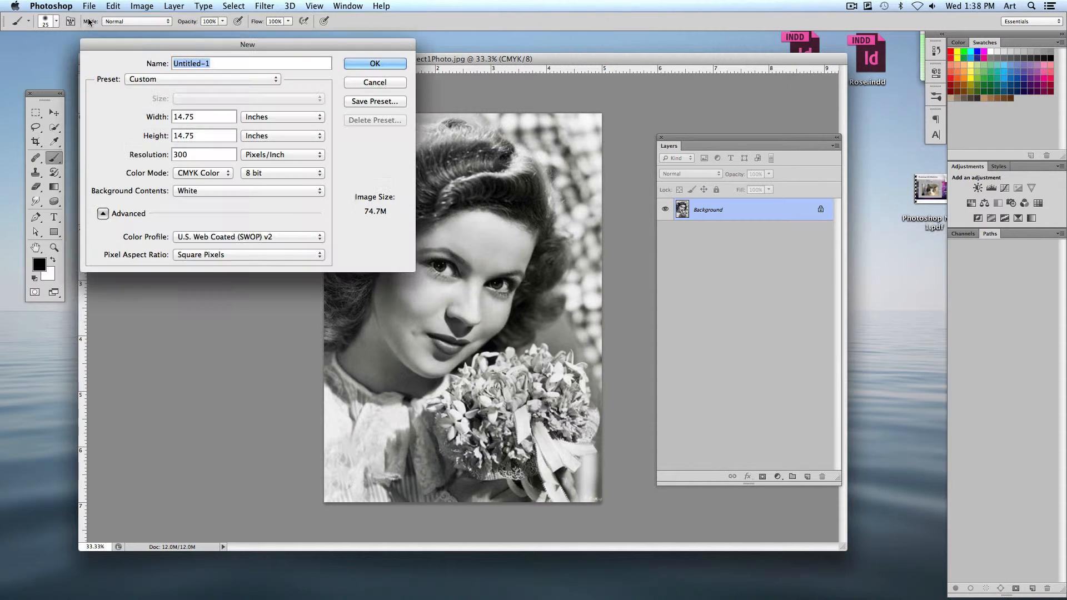
pyautogui.click(373, 66)
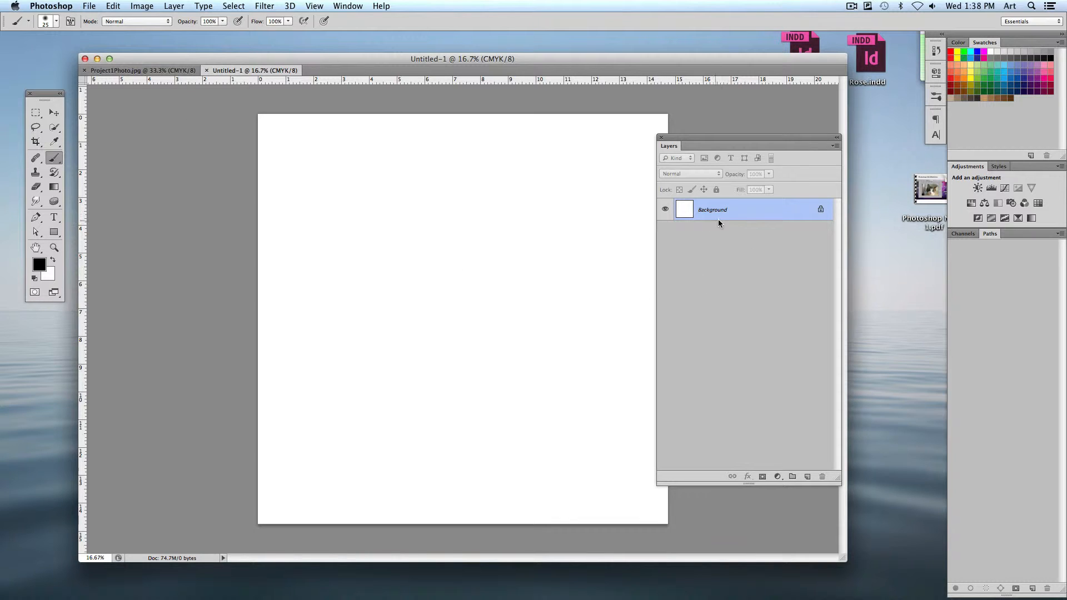
pyautogui.click(206, 70)
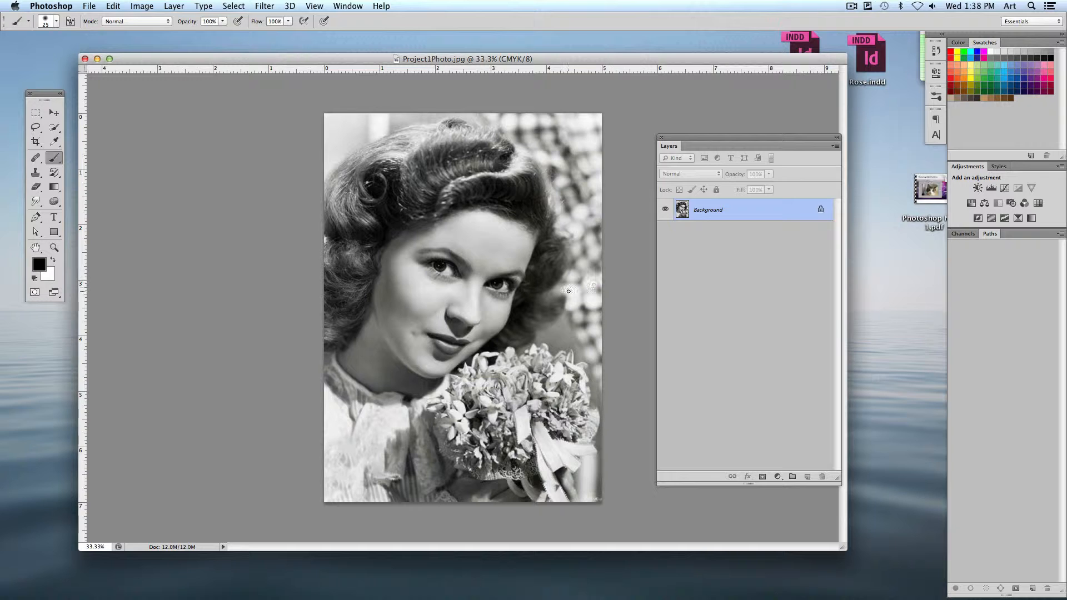
# Step: Paint a wavy black 25 px stroke down the left side of the photo with the Brush Tool and undo it
pyautogui.click(53, 162)
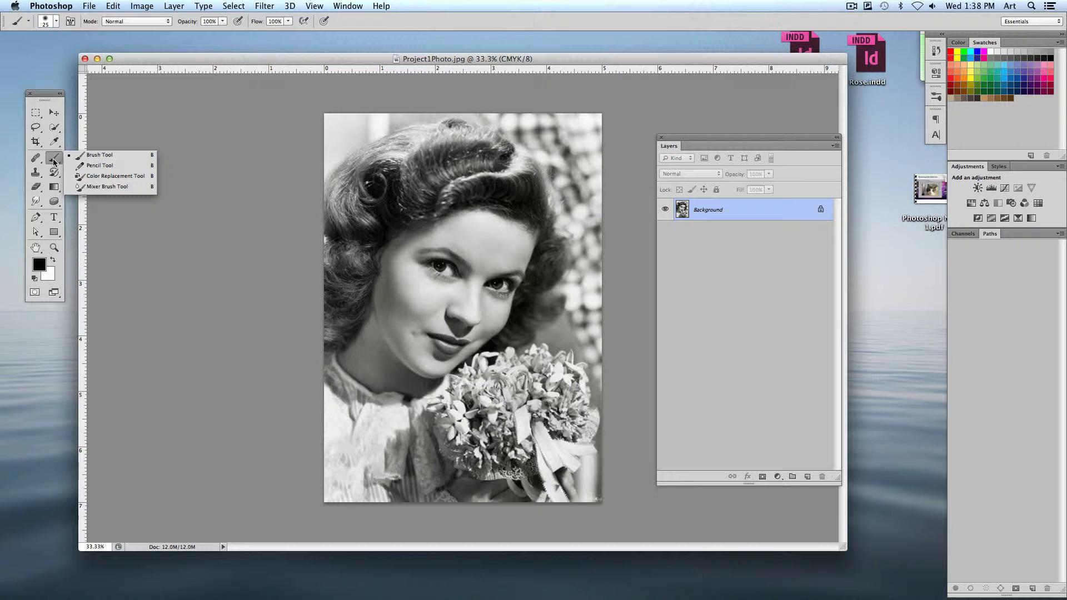
pyautogui.click(109, 159)
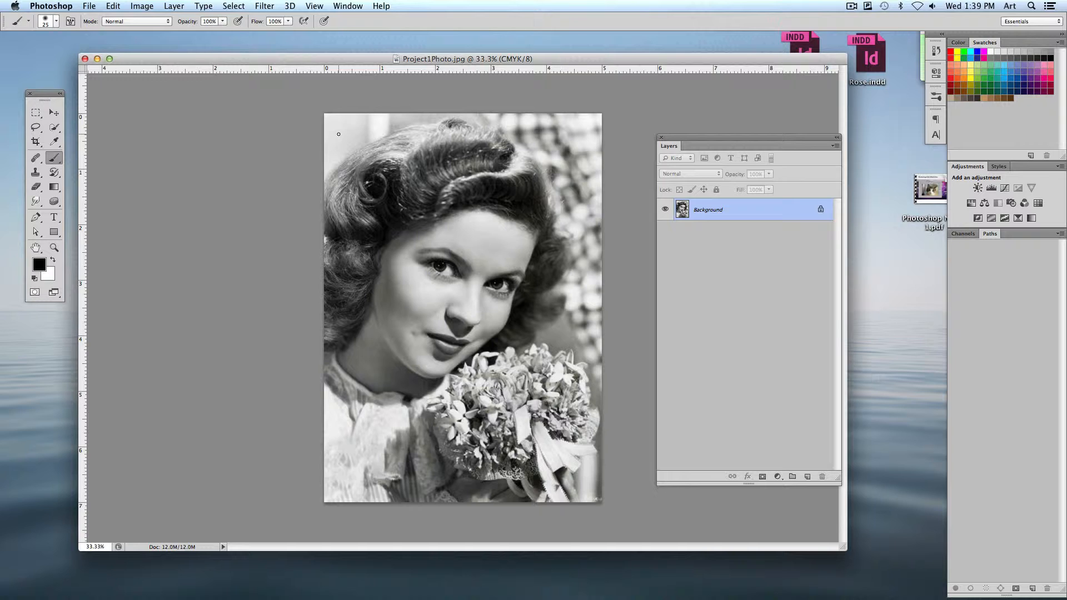
pyautogui.moveTo(340, 132)
pyautogui.mouseDown()
pyautogui.moveTo(339, 202)
pyautogui.moveTo(362, 242)
pyautogui.moveTo(351, 313)
pyautogui.moveTo(371, 340)
pyautogui.moveTo(359, 395)
pyautogui.mouseUp()
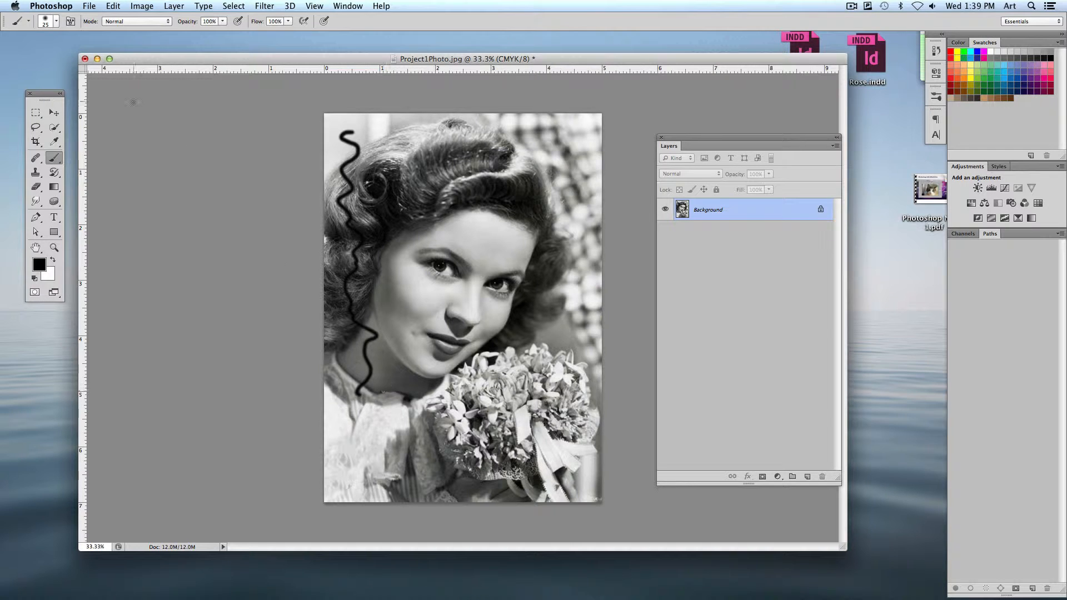
pyautogui.click(114, 6)
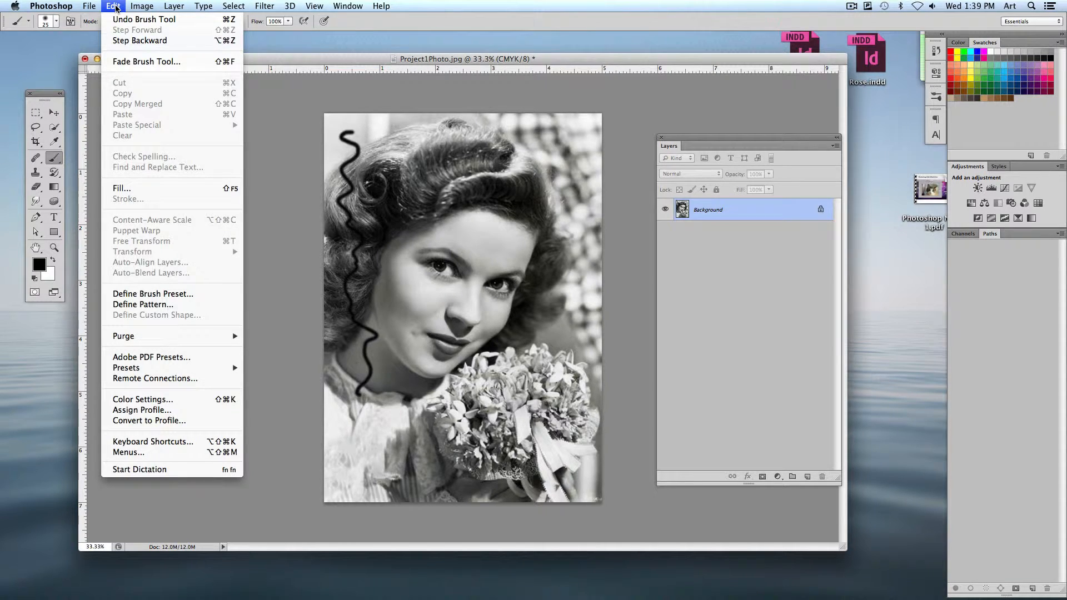
pyautogui.click(142, 20)
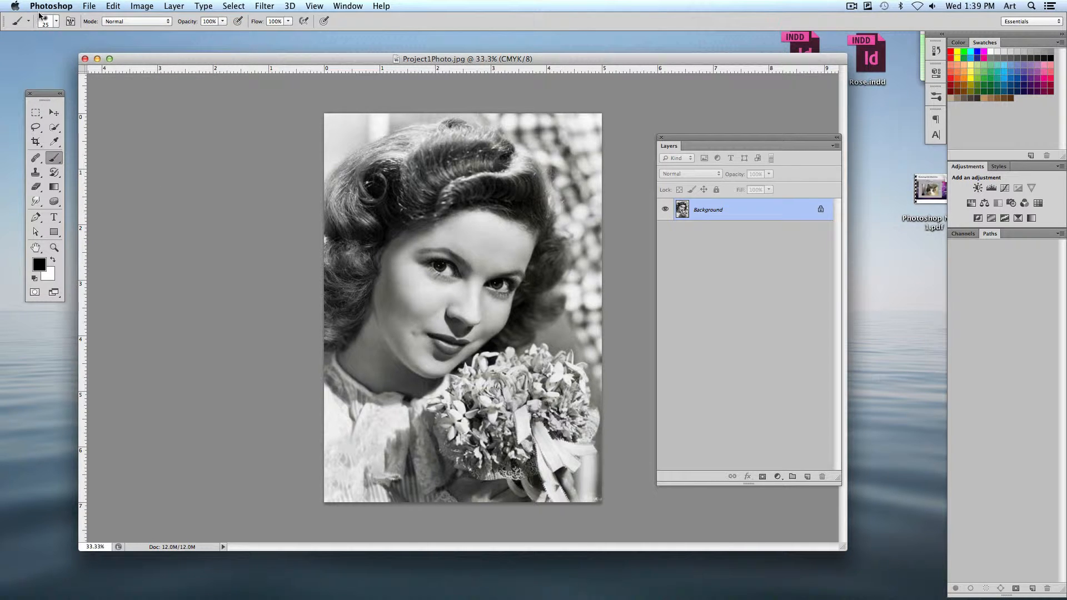
# Step: Set the brush size to 75 px and paint a soft wavy black stroke down the left side of the photo
pyautogui.click(56, 21)
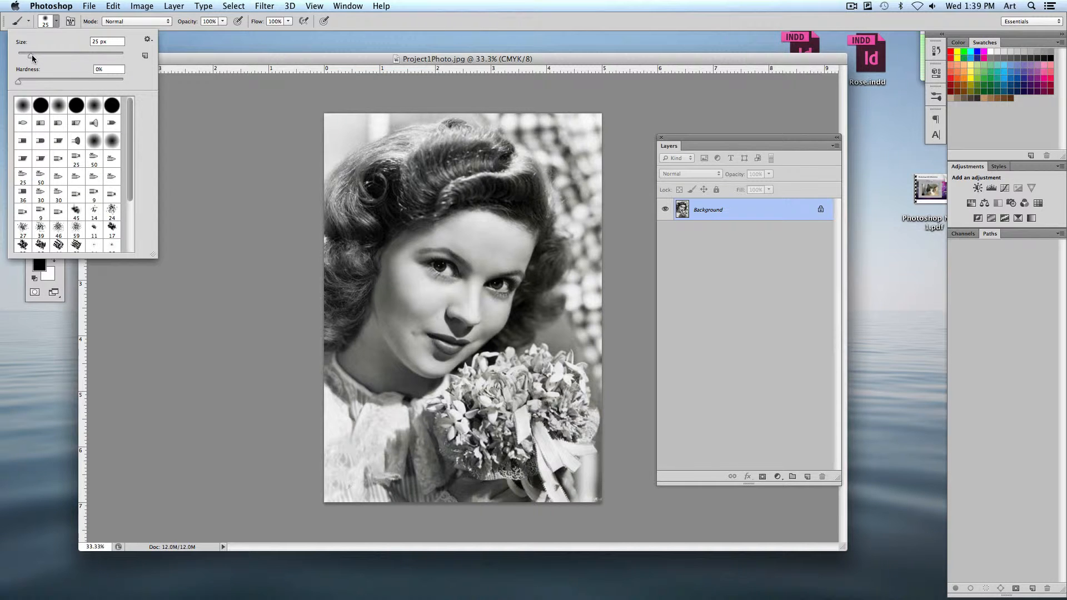
pyautogui.moveTo(31, 57); pyautogui.dragTo(57, 56)
pyautogui.click(355, 129)
pyautogui.moveTo(352, 125)
pyautogui.mouseDown()
pyautogui.moveTo(356, 211)
pyautogui.moveTo(340, 311)
pyautogui.moveTo(357, 416)
pyautogui.mouseUp()
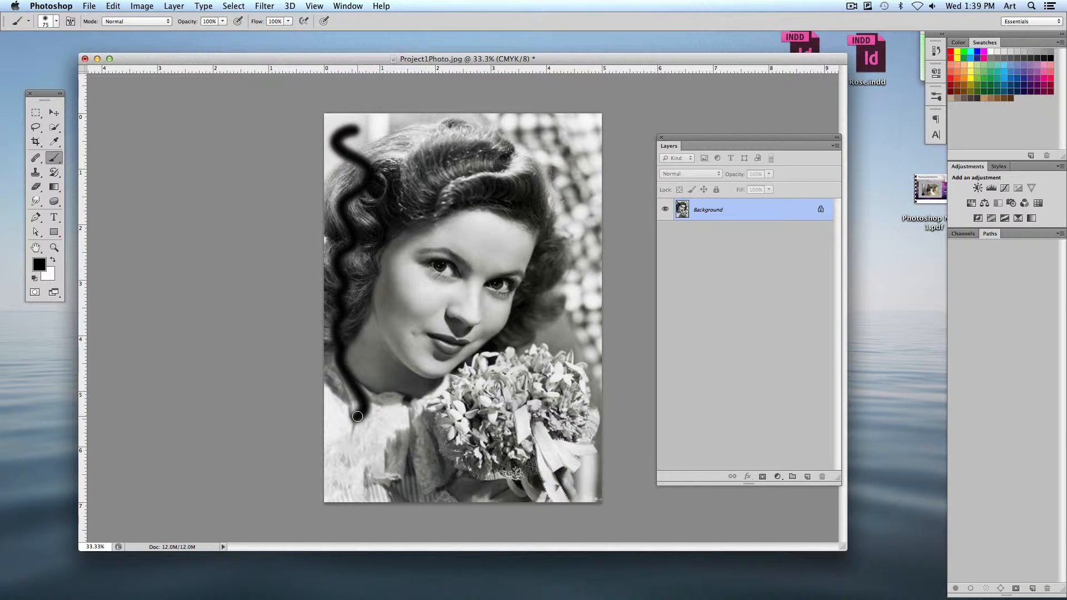
# Step: Increase the brush size to 188 px and paint a soft wavy black stroke down the middle of the photo
pyautogui.click(56, 21)
pyautogui.moveTo(70, 56); pyautogui.dragTo(94, 57)
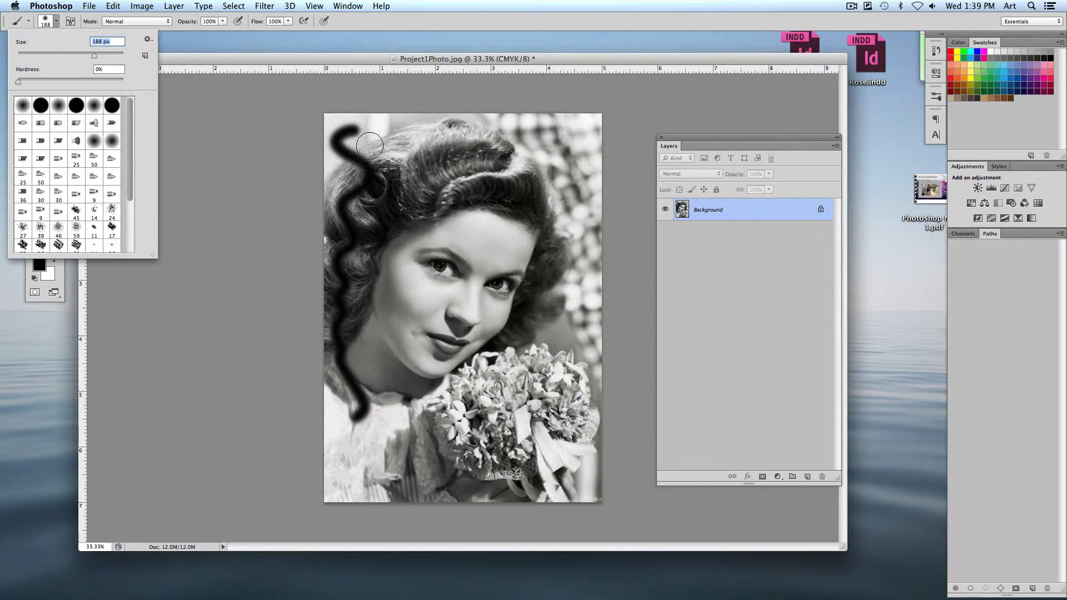
pyautogui.moveTo(422, 131)
pyautogui.mouseDown()
pyautogui.moveTo(465, 176)
pyautogui.moveTo(442, 229)
pyautogui.moveTo(463, 271)
pyautogui.moveTo(430, 289)
pyautogui.moveTo(451, 340)
pyautogui.moveTo(406, 433)
pyautogui.mouseUp()
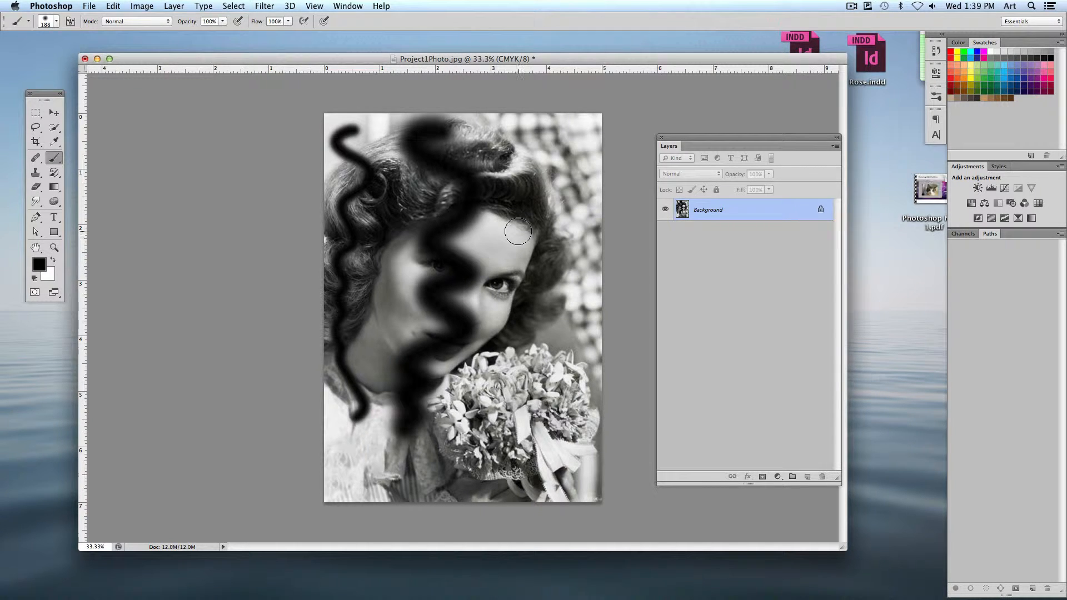
# Step: Raise the brush hardness to 100% and paint a hard-edged wavy black stroke down the right side of the photo
pyautogui.click(56, 22)
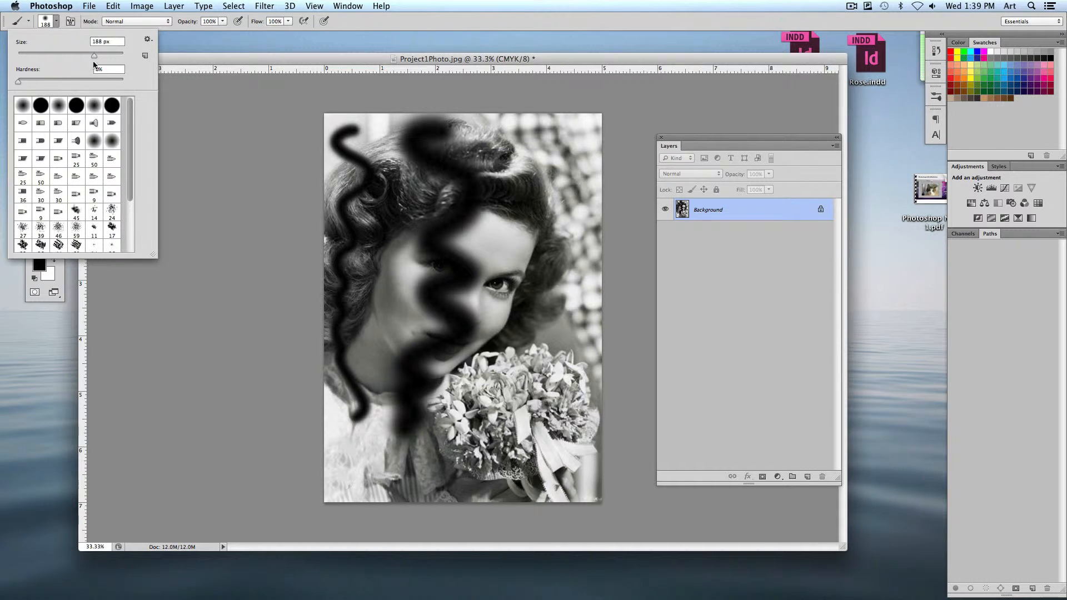
pyautogui.moveTo(18, 82); pyautogui.dragTo(142, 88)
pyautogui.click(64, 27)
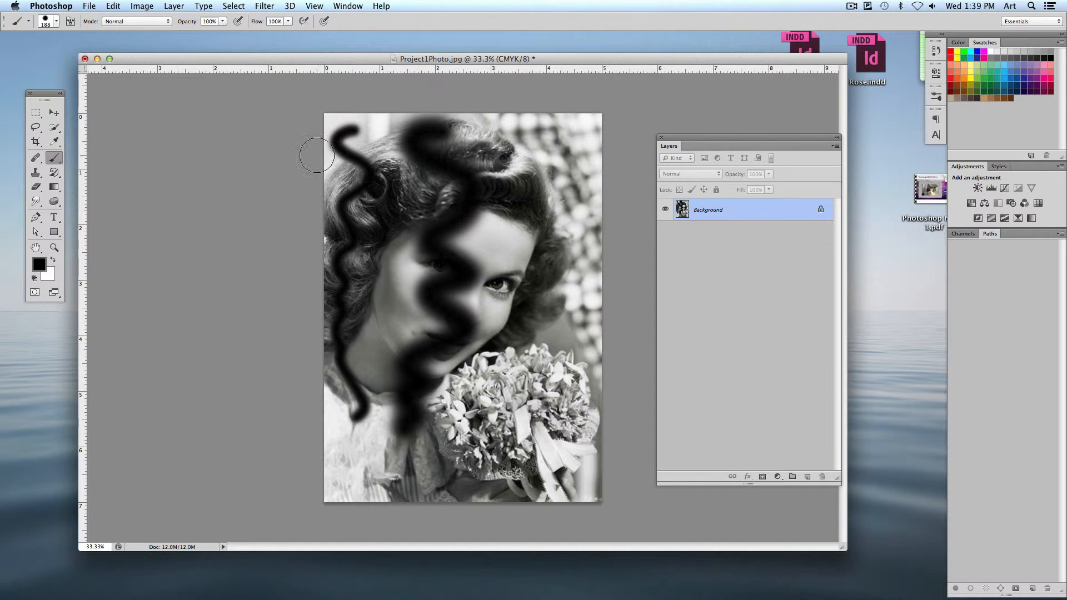
pyautogui.moveTo(536, 142)
pyautogui.mouseDown()
pyautogui.moveTo(510, 141)
pyautogui.moveTo(558, 214)
pyautogui.moveTo(502, 314)
pyautogui.moveTo(540, 357)
pyautogui.moveTo(531, 413)
pyautogui.moveTo(476, 425)
pyautogui.mouseUp()
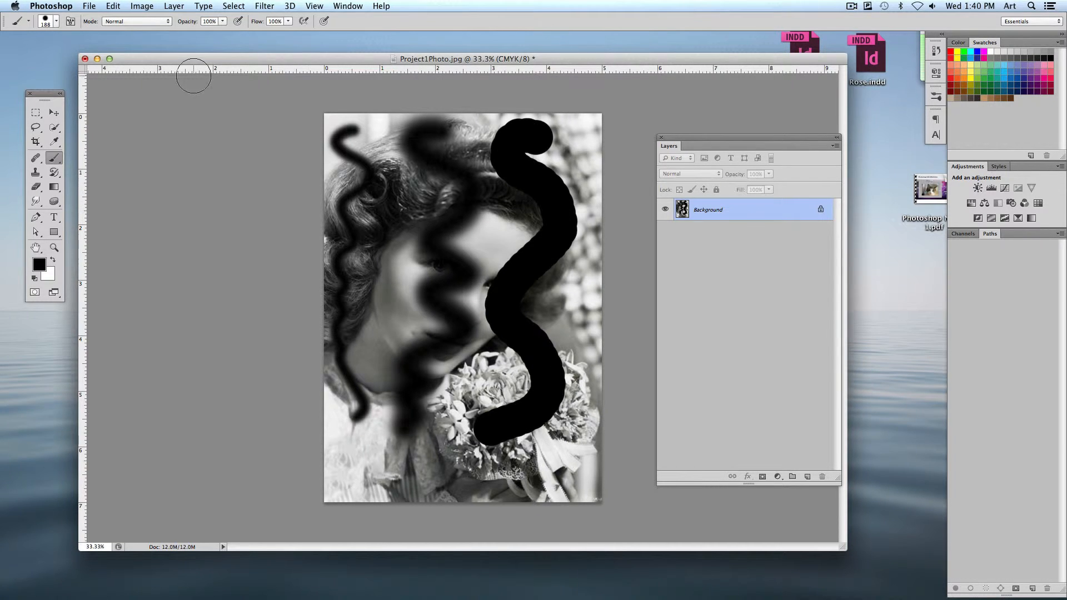
# Step: Choose the textured 44 px brush preset, enlarge it to 138 px, and stamp three black marks over the hair
pyautogui.click(56, 21)
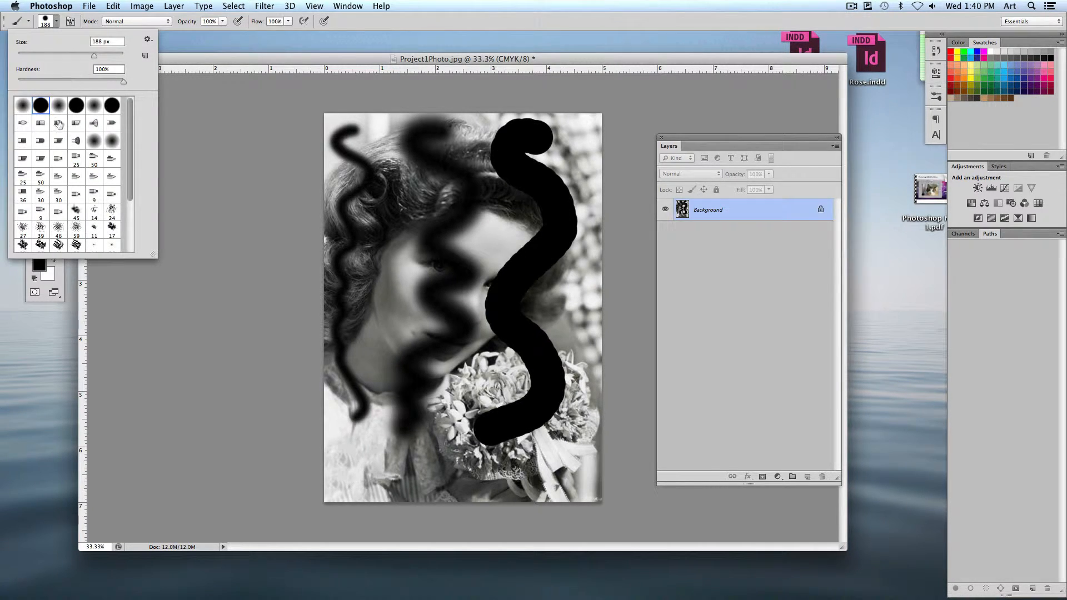
pyautogui.moveTo(126, 195)
pyautogui.mouseDown()
pyautogui.moveTo(125, 232)
pyautogui.moveTo(120, 157)
pyautogui.mouseUp()
pyautogui.moveTo(133, 176); pyautogui.dragTo(129, 235)
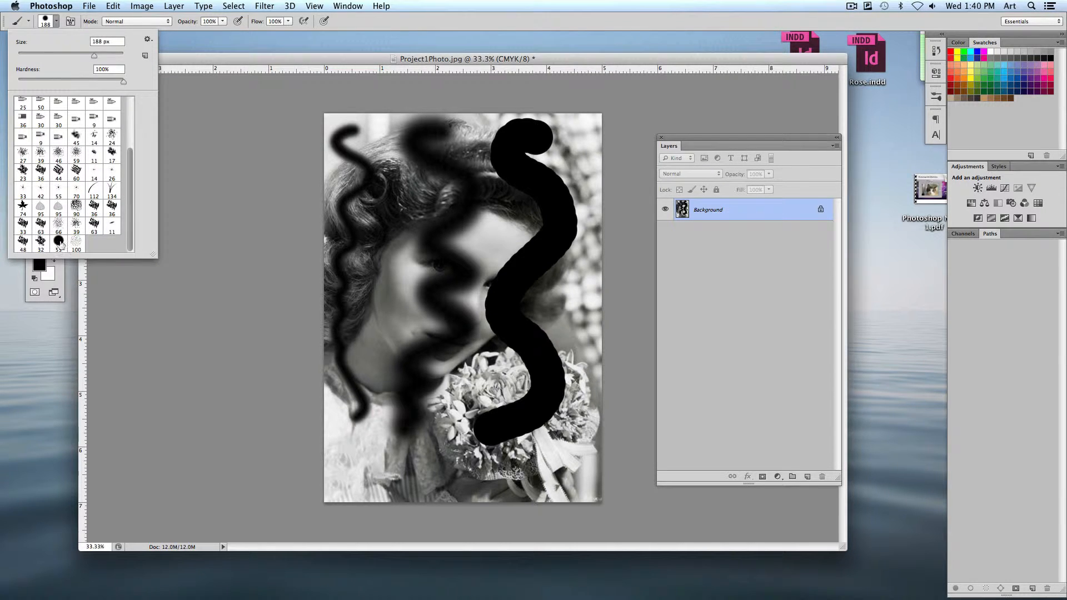
pyautogui.click(58, 171)
pyautogui.moveTo(45, 56); pyautogui.dragTo(80, 56)
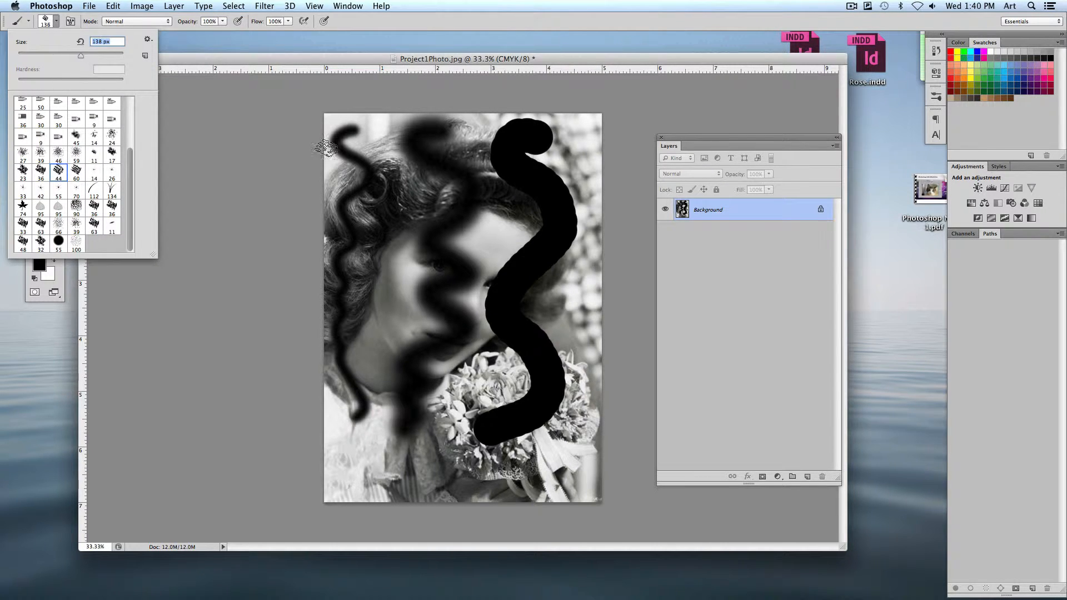
pyautogui.click(378, 132)
pyautogui.click(392, 160)
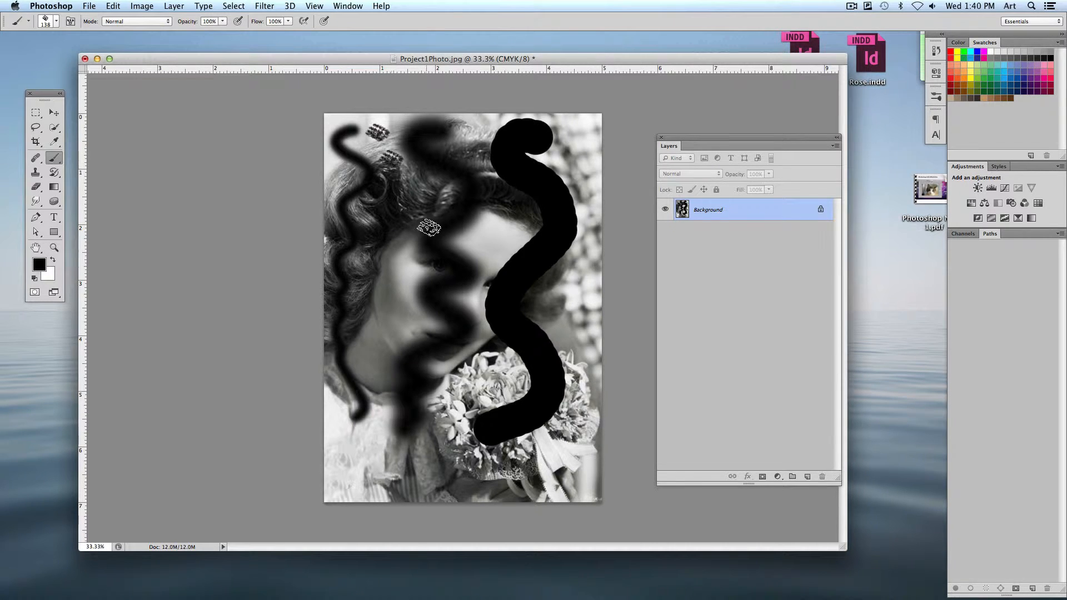
pyautogui.click(413, 183)
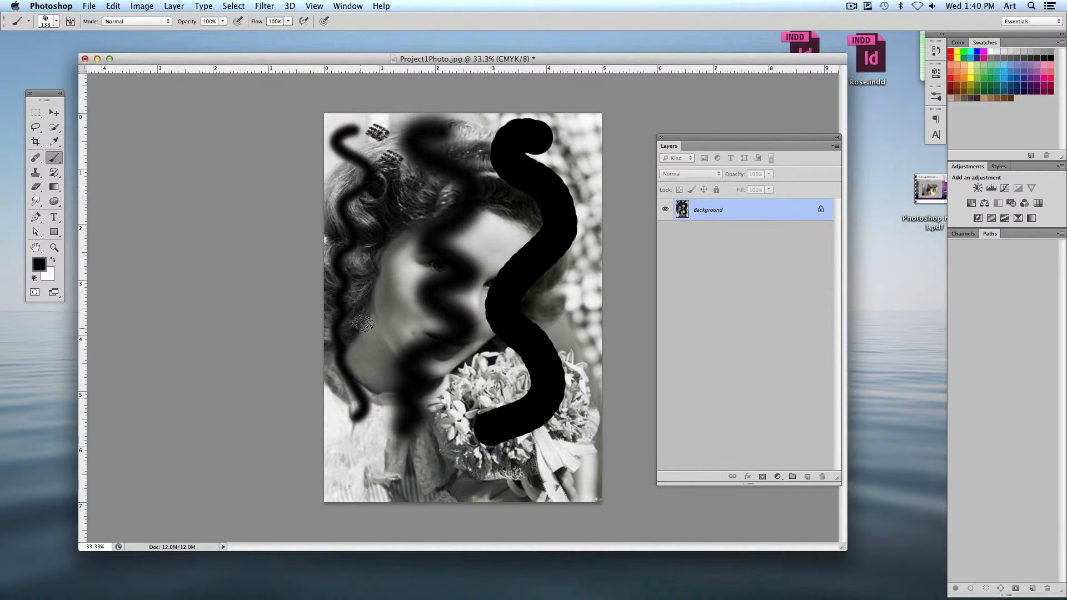
# Step: Set the foreground color to bright red and paint a wavy stroke with the textured brush from the hair down across the face
pyautogui.click(39, 265)
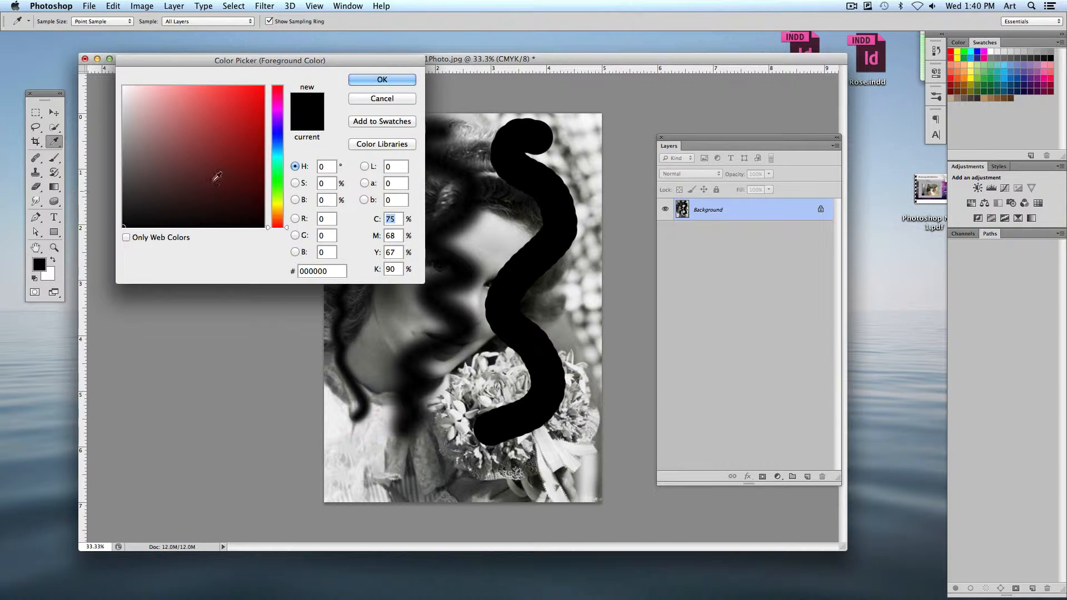
pyautogui.click(247, 96)
pyautogui.click(382, 79)
pyautogui.moveTo(412, 142)
pyautogui.mouseDown()
pyautogui.moveTo(378, 180)
pyautogui.moveTo(430, 213)
pyautogui.moveTo(389, 256)
pyautogui.moveTo(400, 358)
pyautogui.moveTo(411, 382)
pyautogui.mouseUp()
# Step: Stamp five single red marks over the face with the textured brush
pyautogui.click(448, 258)
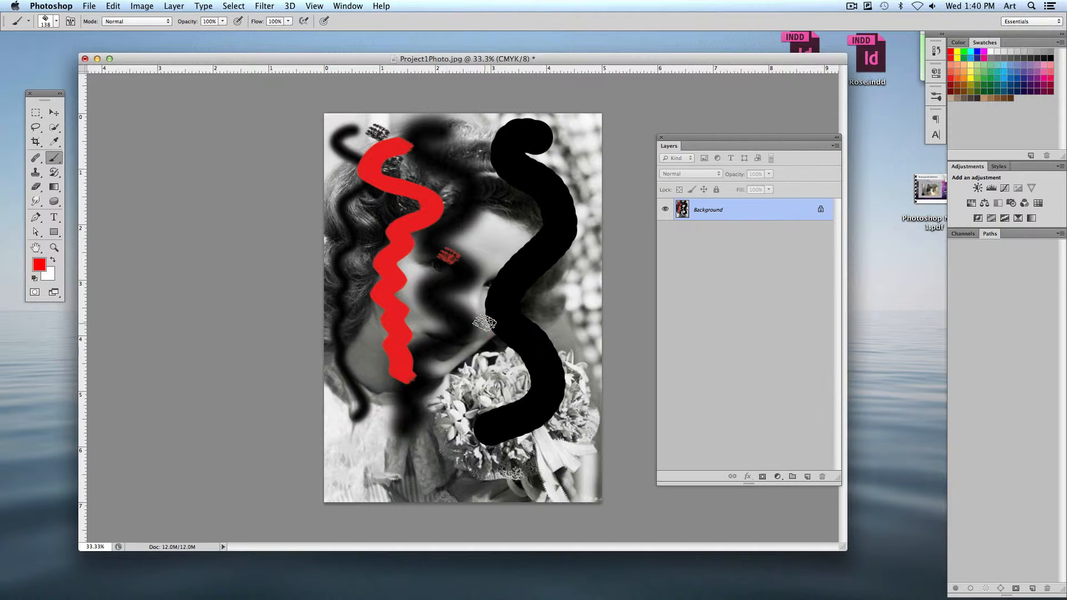
pyautogui.click(484, 323)
pyautogui.click(447, 361)
pyautogui.click(471, 279)
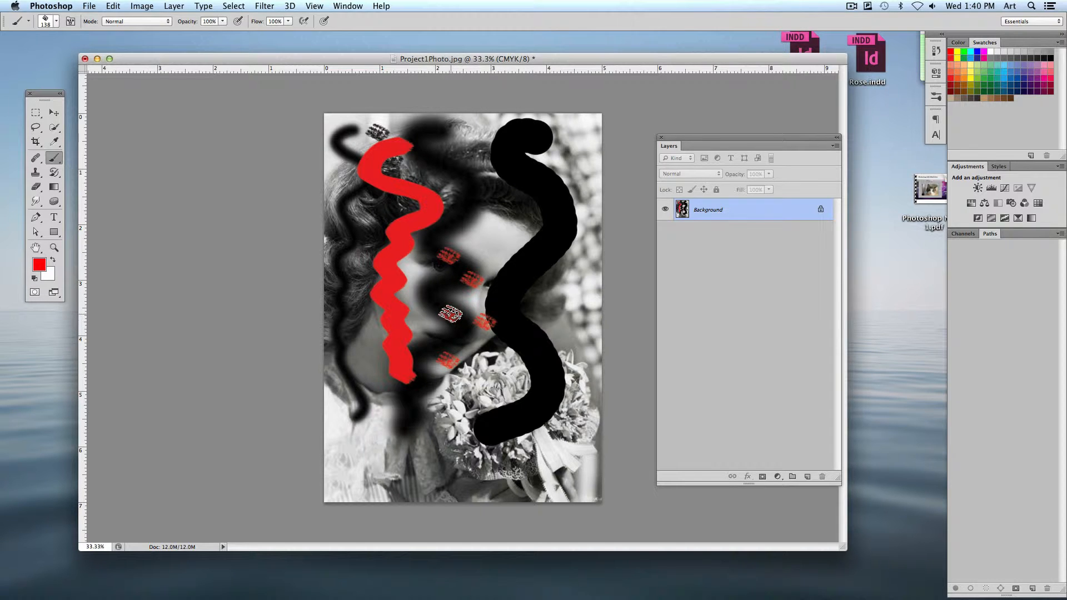
pyautogui.click(451, 314)
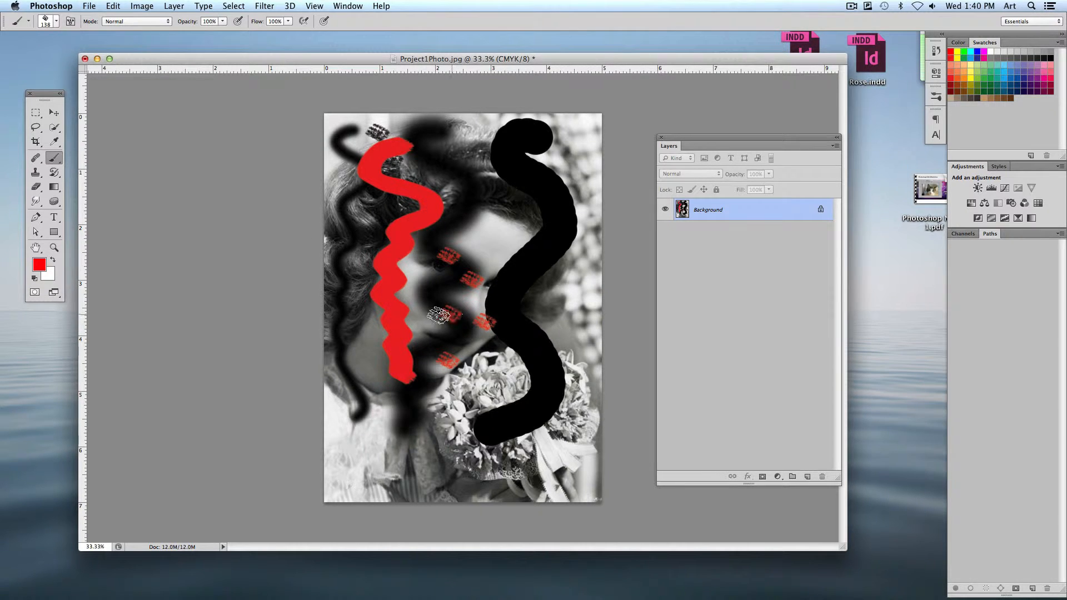
# Step: Enlarge the textured brush to 447 px and stamp one large red mark on the forehead
pyautogui.click(56, 23)
pyautogui.moveTo(77, 62); pyautogui.dragTo(124, 63)
pyautogui.click(493, 244)
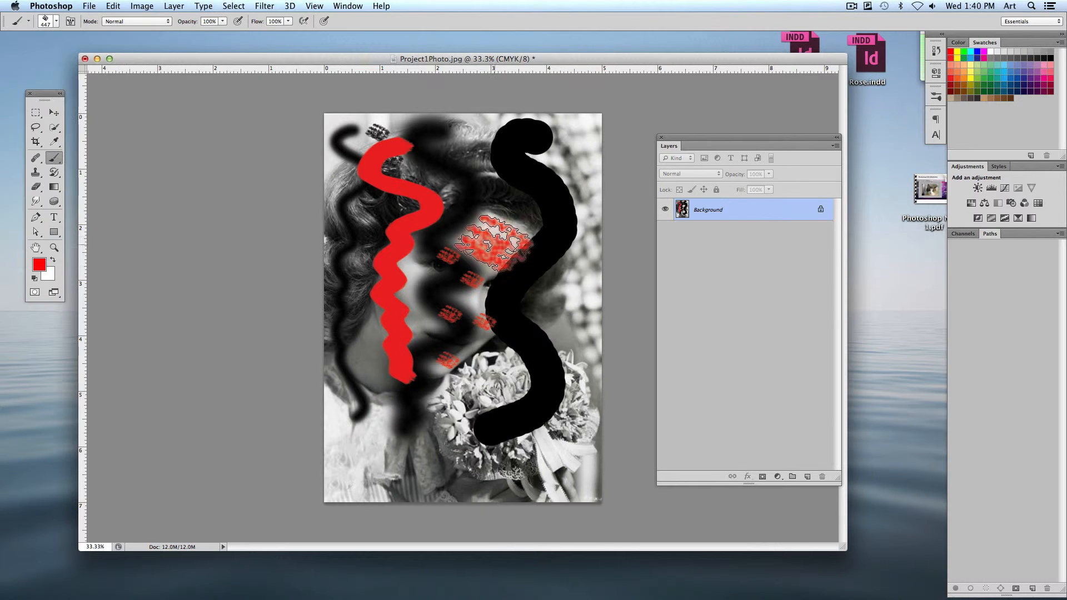
# Step: Stamp two more large red marks with the 447 px textured brush, below the forehead and over the thick black stroke
pyautogui.click(486, 253)
pyautogui.click(518, 328)
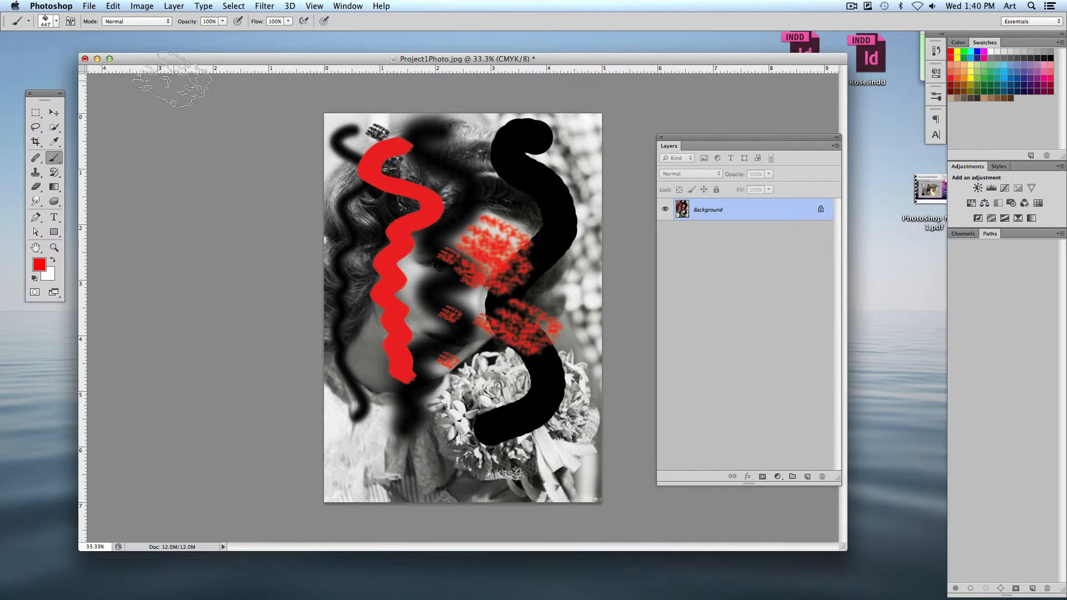
# Step: Choose the 45 px splatter brush preset, enlarge it to 353 px, and stamp five red marks over the upper forehead and thick black stroke
pyautogui.click(57, 22)
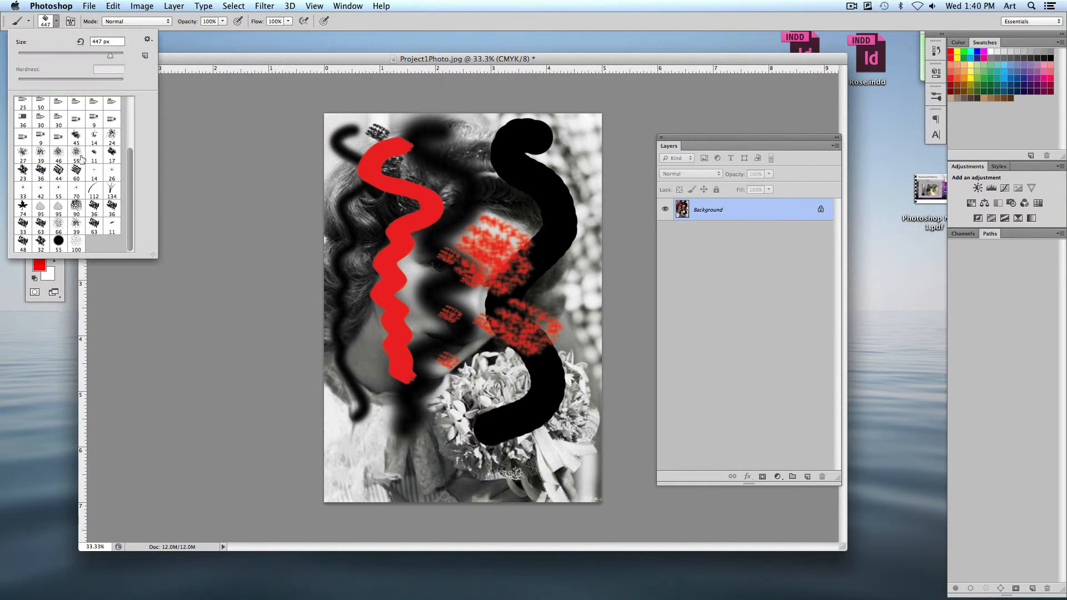
pyautogui.click(76, 136)
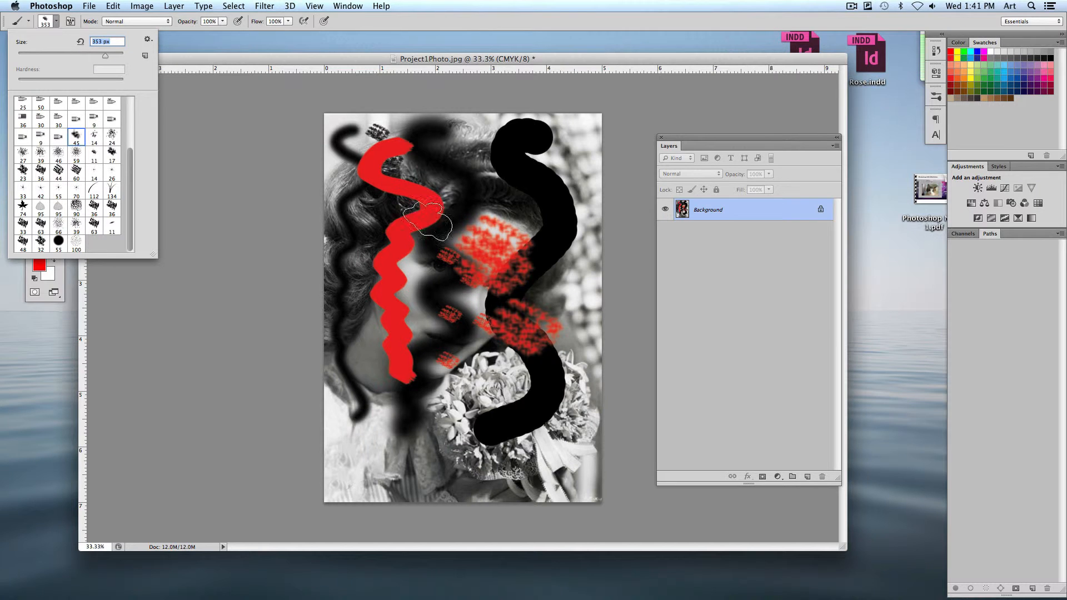
pyautogui.click(496, 208)
pyautogui.click(532, 195)
pyautogui.click(571, 257)
pyautogui.click(542, 212)
pyautogui.click(569, 246)
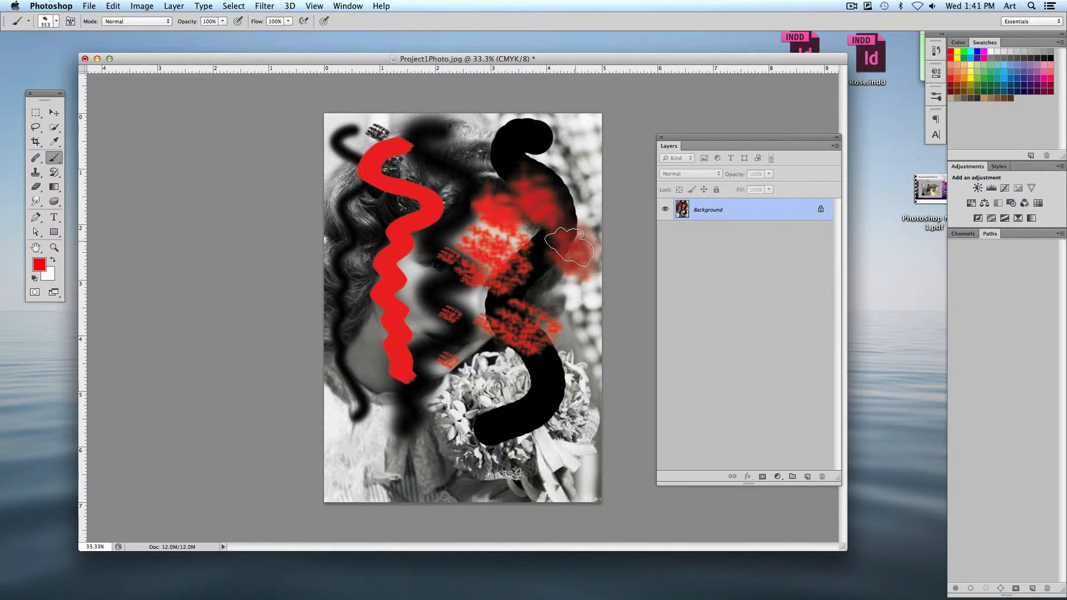
# Step: Paint a broad wavy red stroke down over the thick black stroke and flowers, and stamp one mark beside its lower end
pyautogui.moveTo(568, 247)
pyautogui.mouseDown()
pyautogui.moveTo(542, 322)
pyautogui.moveTo(547, 383)
pyautogui.moveTo(472, 439)
pyautogui.moveTo(534, 462)
pyautogui.mouseUp()
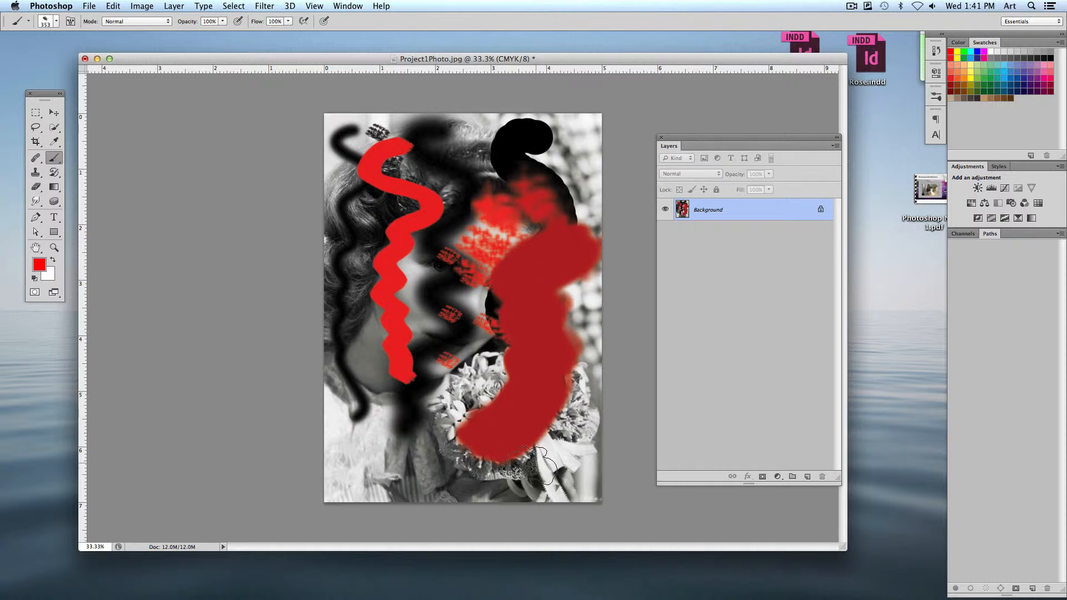
pyautogui.click(444, 423)
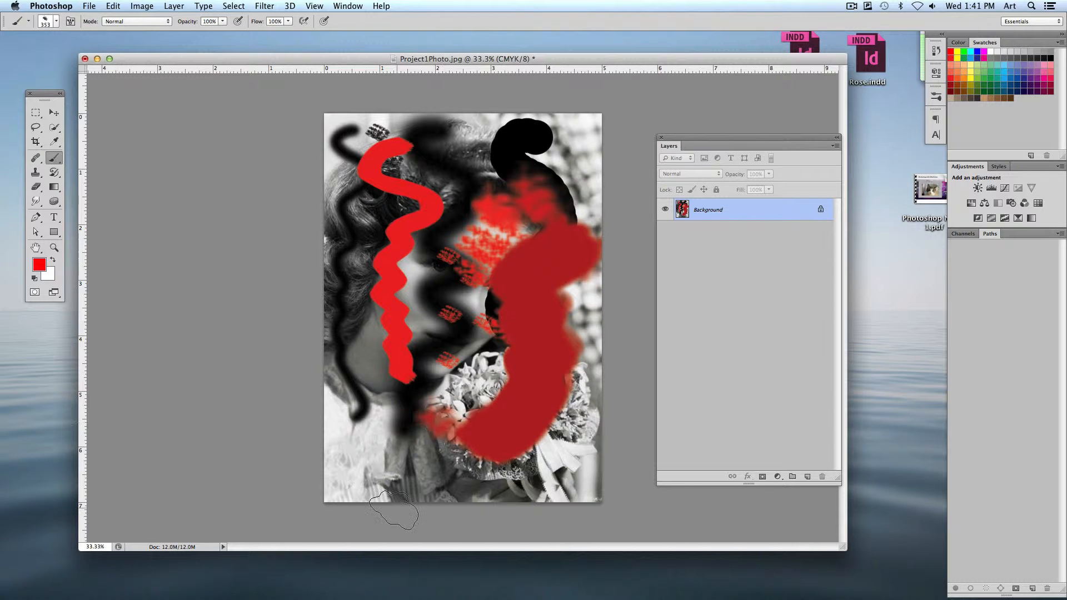
# Step: Choose the flat bristle brush preset at 300 px and paint looping red bristle strokes over the whole photo
pyautogui.click(57, 21)
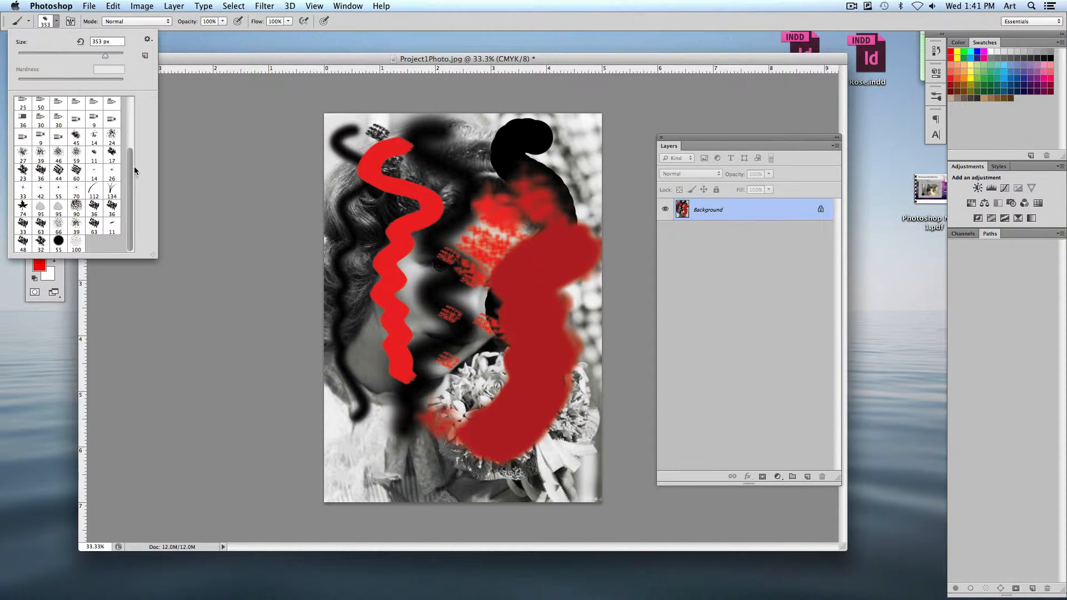
pyautogui.moveTo(134, 164); pyautogui.dragTo(132, 108)
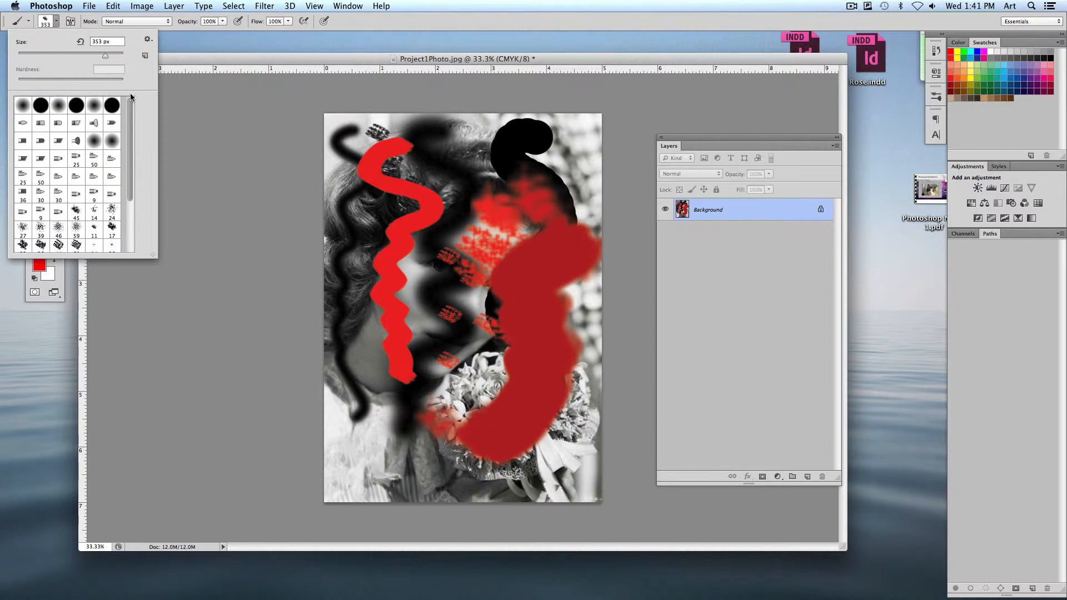
pyautogui.click(40, 125)
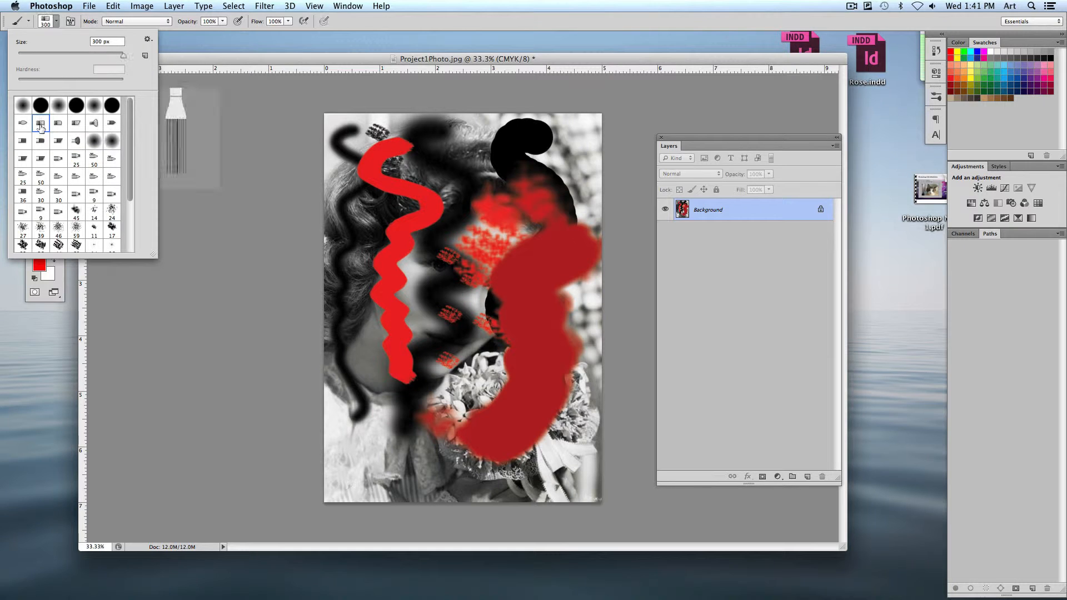
pyautogui.click(51, 22)
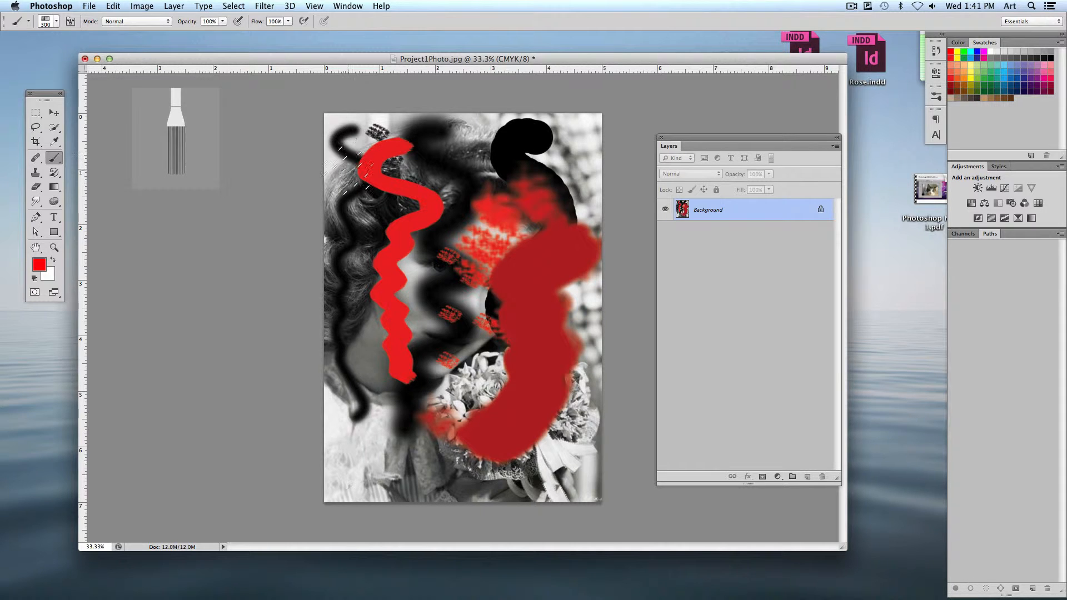
pyautogui.moveTo(364, 201)
pyautogui.mouseDown()
pyautogui.moveTo(445, 275)
pyautogui.moveTo(414, 328)
pyautogui.moveTo(364, 296)
pyautogui.moveTo(485, 336)
pyautogui.moveTo(528, 252)
pyautogui.moveTo(457, 274)
pyautogui.moveTo(573, 378)
pyautogui.moveTo(439, 430)
pyautogui.moveTo(389, 400)
pyautogui.mouseUp()
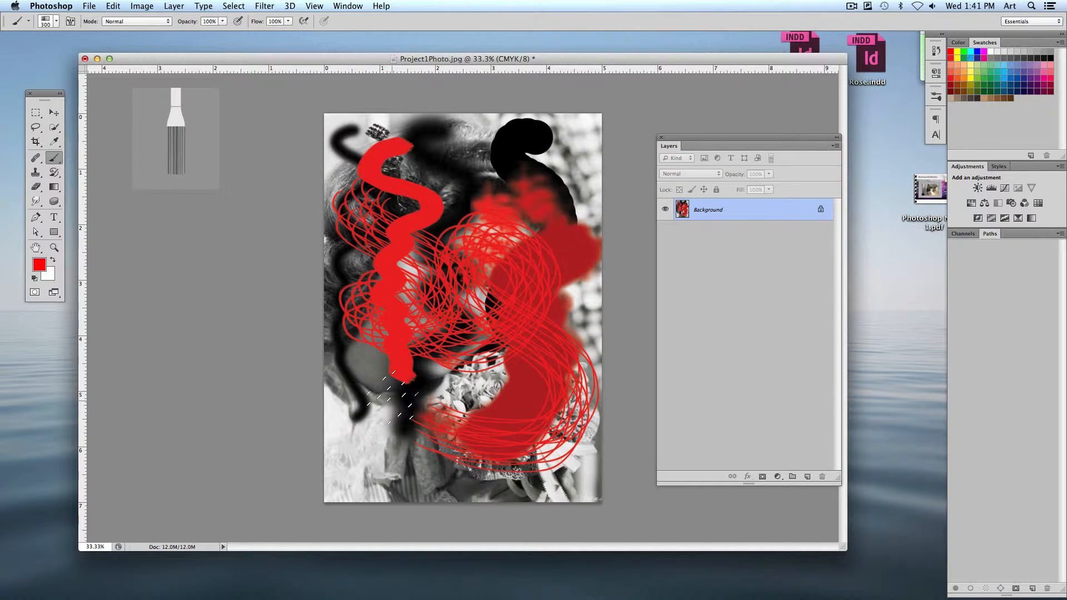
pyautogui.moveTo(383, 183)
pyautogui.mouseDown()
pyautogui.moveTo(445, 159)
pyautogui.moveTo(556, 183)
pyautogui.moveTo(500, 244)
pyautogui.moveTo(447, 272)
pyautogui.moveTo(414, 334)
pyautogui.moveTo(344, 389)
pyautogui.moveTo(400, 439)
pyautogui.moveTo(367, 462)
pyautogui.mouseUp()
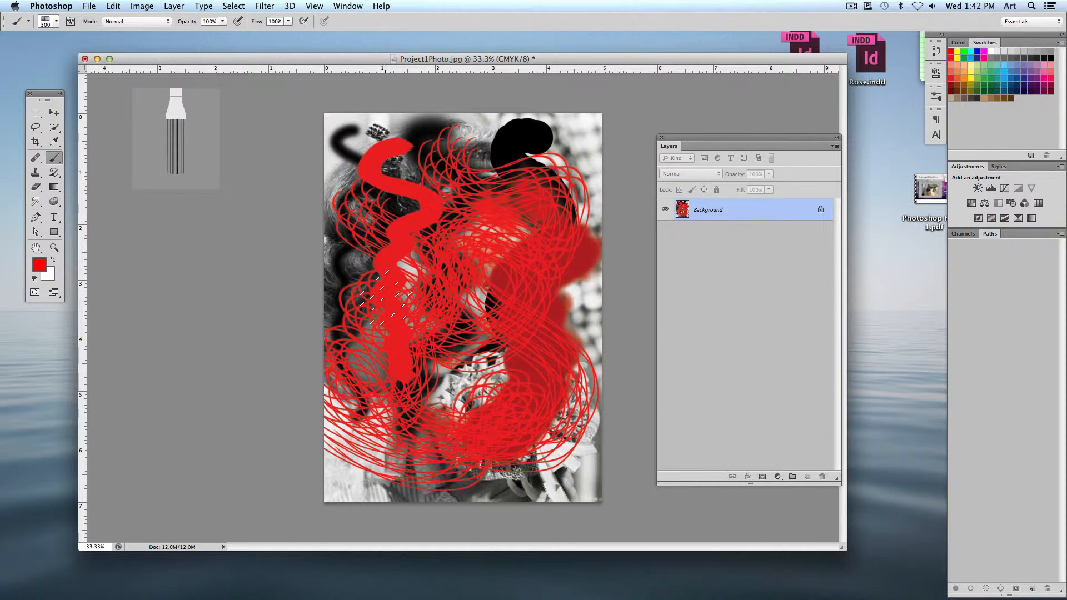
# Step: Choose the 74 px maple leaf brush preset, enlarge it to 268 px, and paint scattered leaves across the photo
pyautogui.click(57, 21)
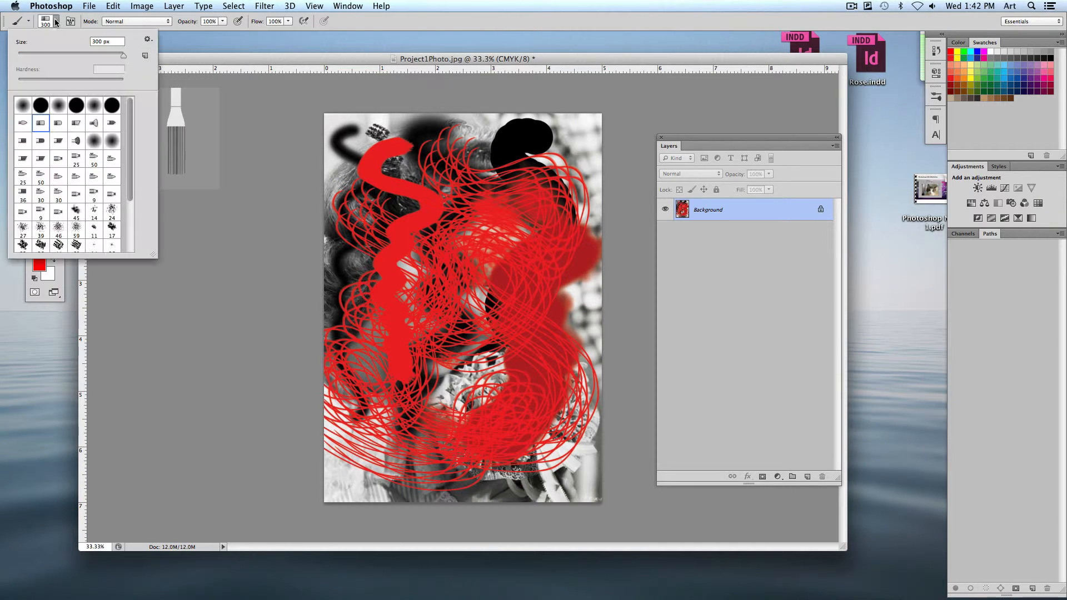
pyautogui.scroll(-5, 130, 161)
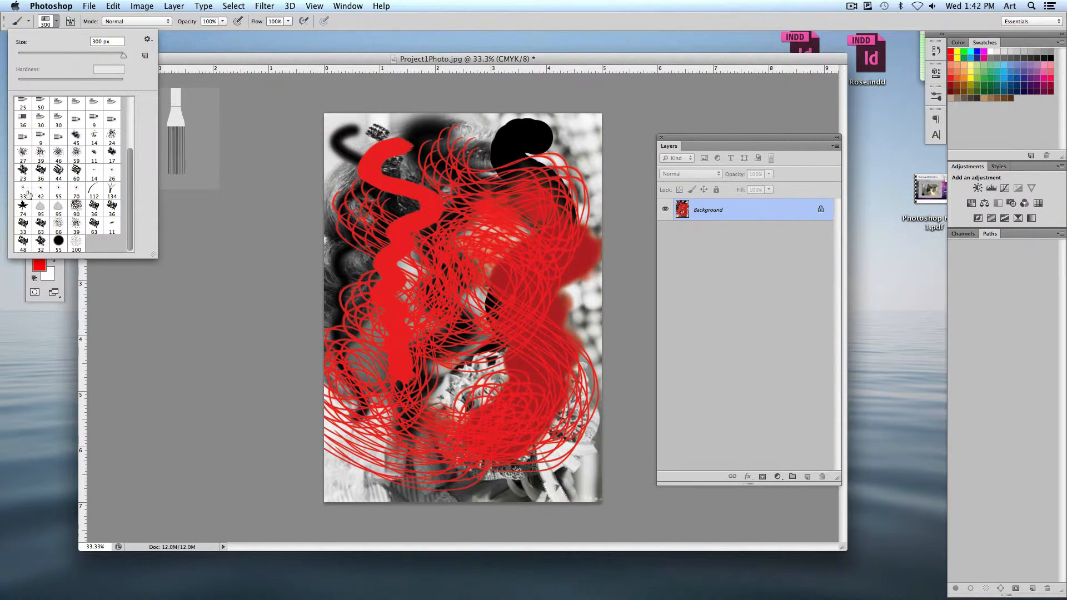
pyautogui.click(23, 210)
pyautogui.moveTo(56, 55); pyautogui.dragTo(94, 56)
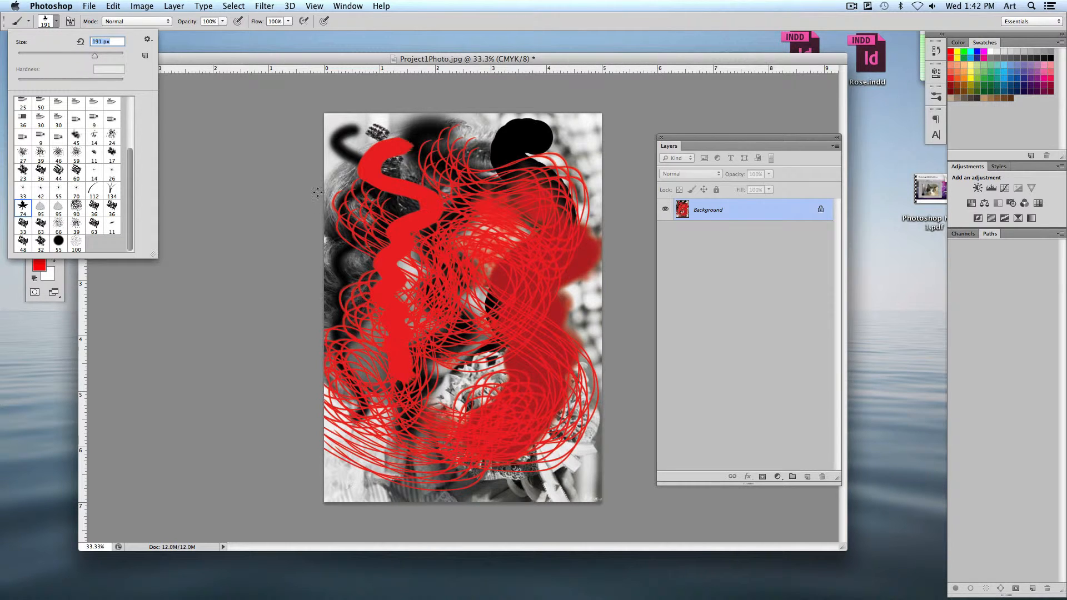
pyautogui.moveTo(95, 55); pyautogui.dragTo(101, 55)
pyautogui.moveTo(359, 146)
pyautogui.mouseDown()
pyautogui.moveTo(345, 175)
pyautogui.moveTo(560, 260)
pyautogui.moveTo(445, 280)
pyautogui.moveTo(564, 342)
pyautogui.moveTo(386, 447)
pyautogui.moveTo(339, 462)
pyautogui.mouseUp()
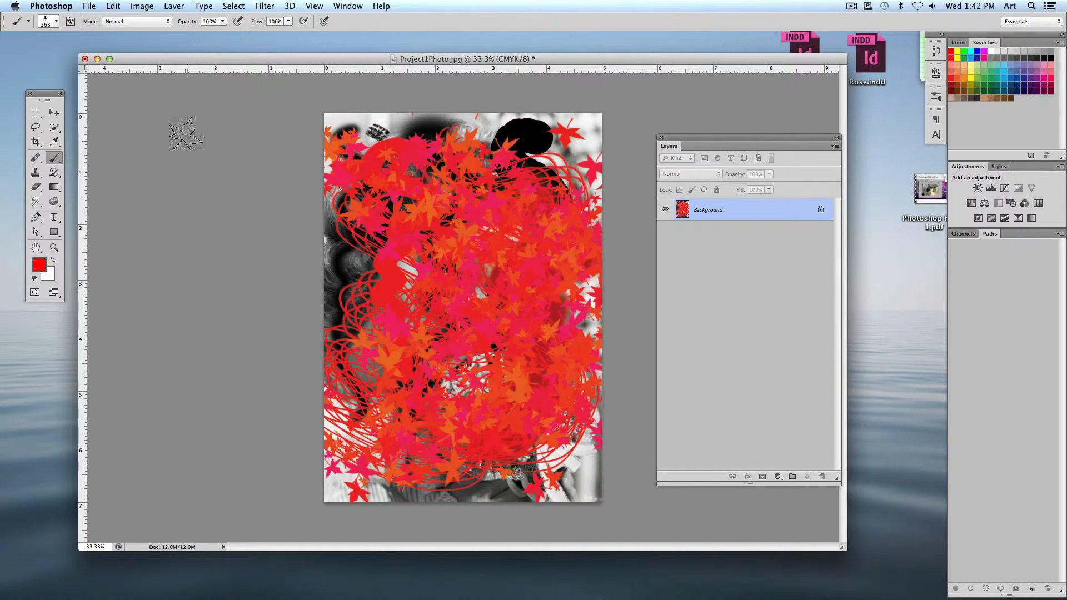
# Step: Undo and redo the maple leaf stroke several times, leaving the leaves applied
pyautogui.click(116, 7)
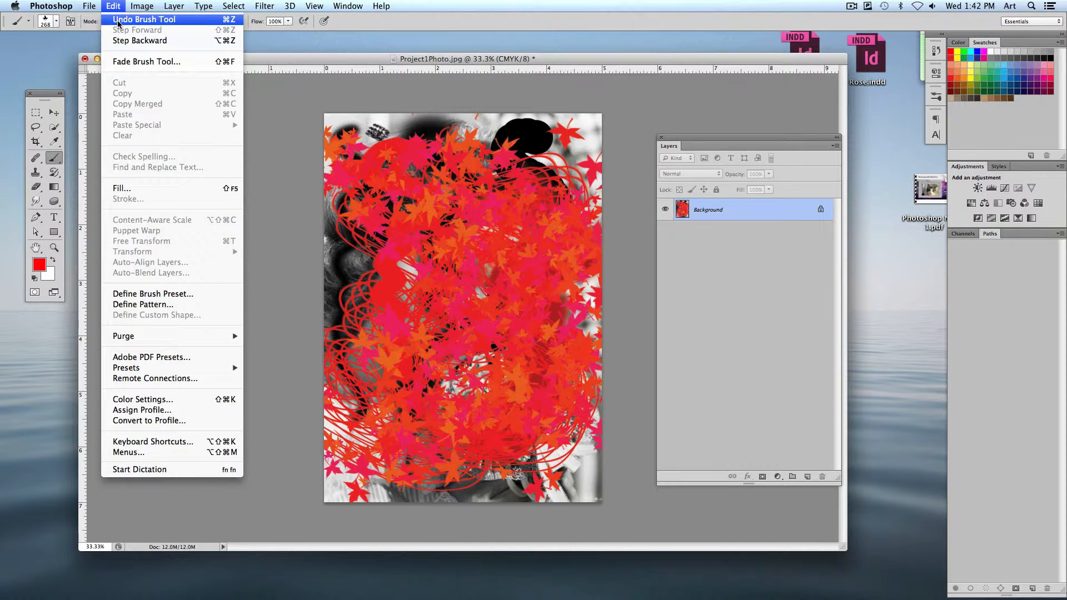
pyautogui.click(119, 20)
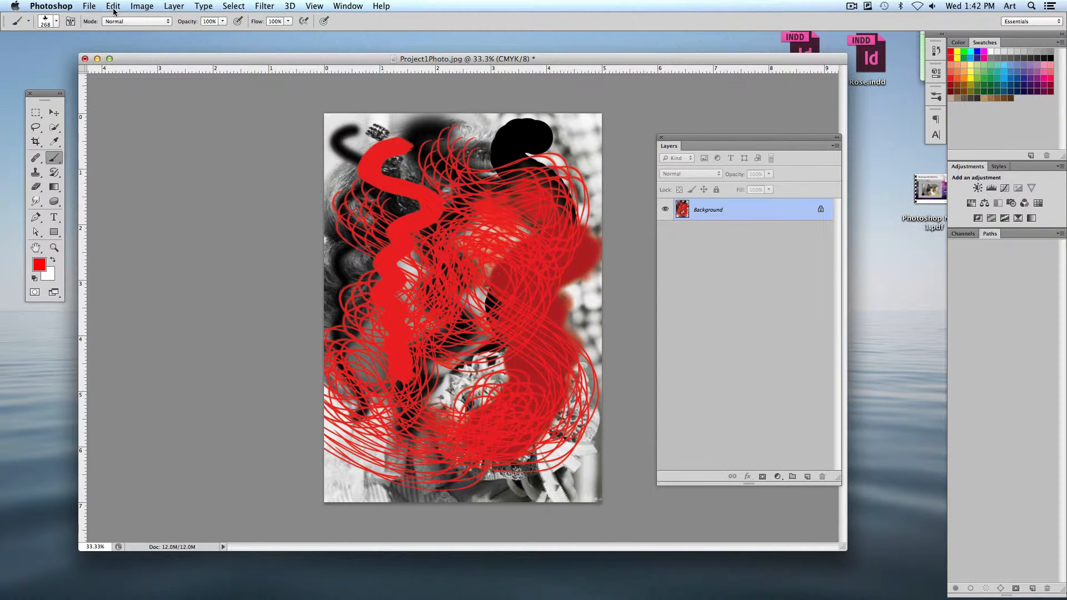
pyautogui.click(113, 7)
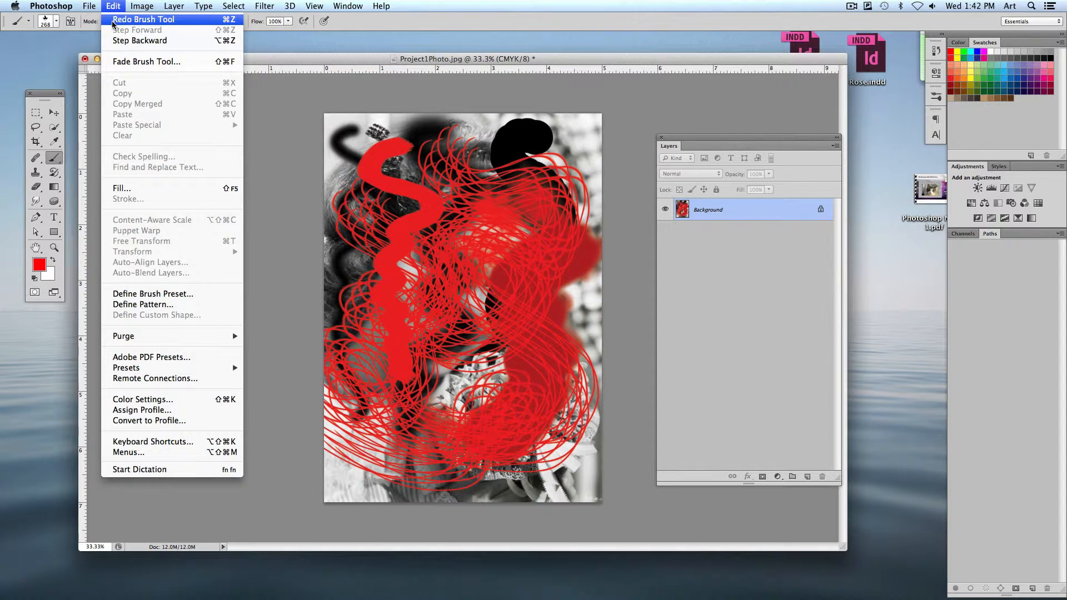
pyautogui.click(192, 21)
pyautogui.press('super+z')
pyautogui.press('super+z')
pyautogui.press('super+z')
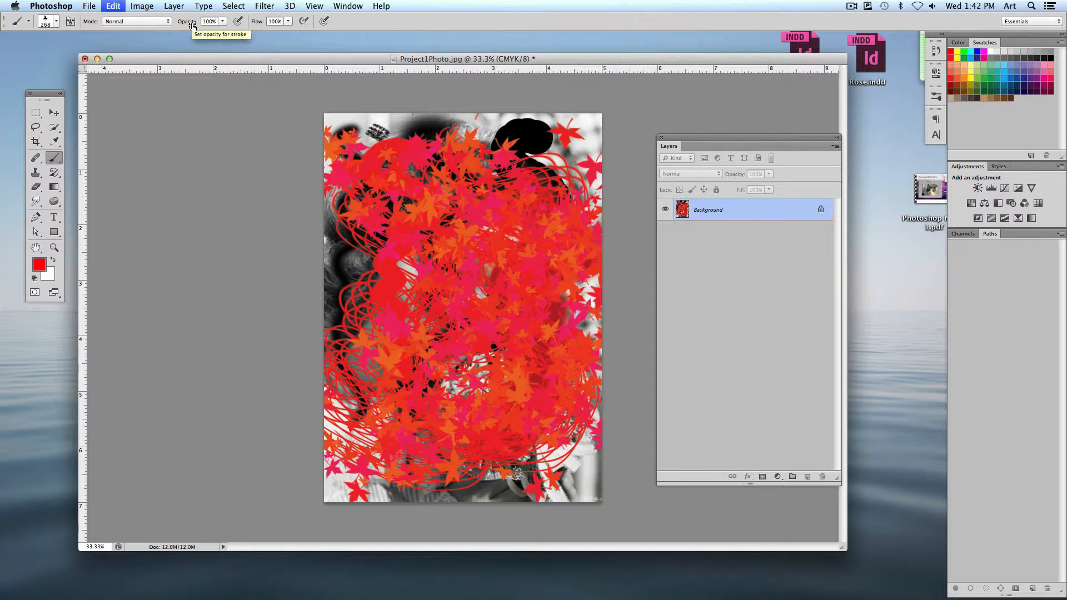
pyautogui.press('super+z')
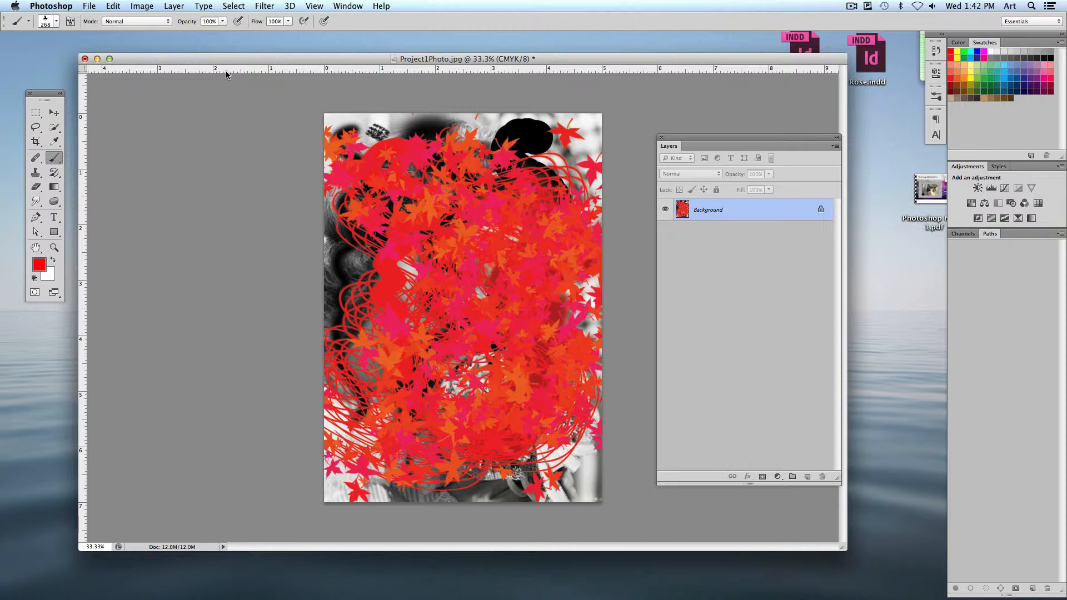
# Step: Show the History panel and move the Layers panel aside so that the full list of history states is uncovered
pyautogui.click(347, 7)
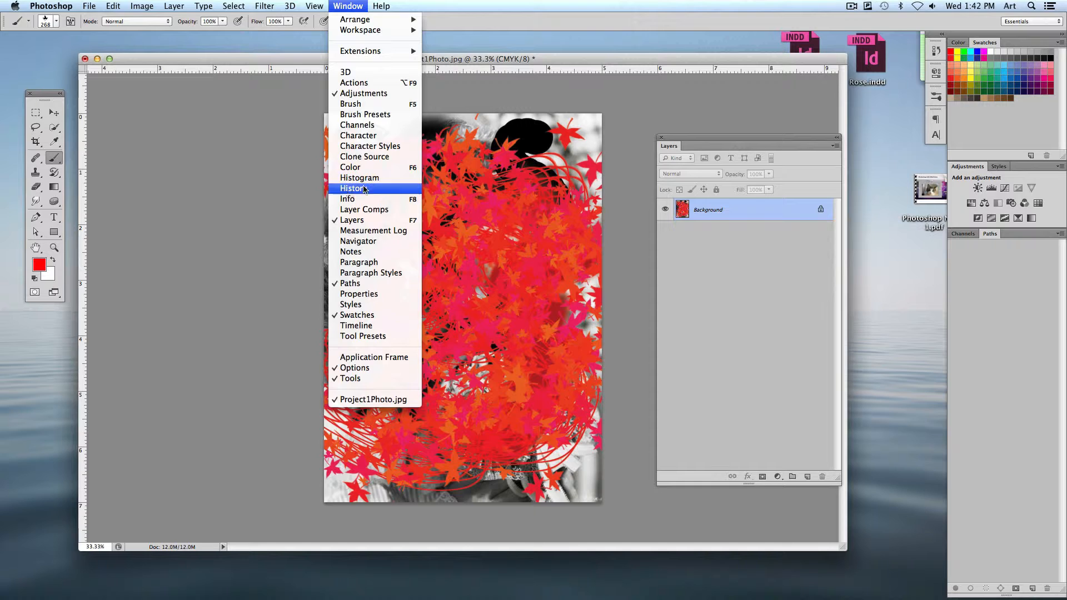
pyautogui.click(345, 192)
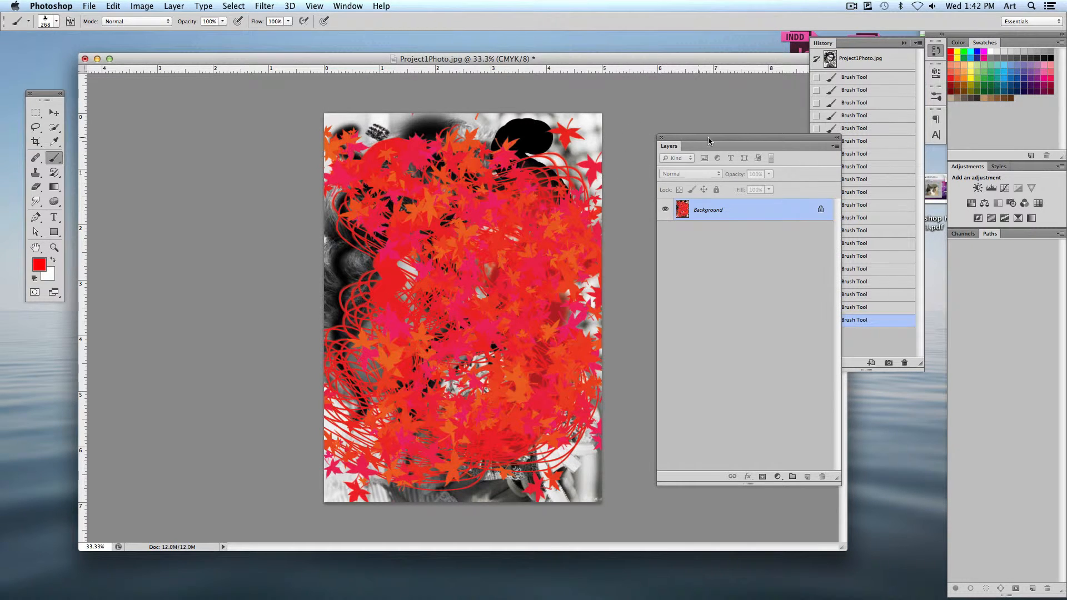
pyautogui.moveTo(707, 139); pyautogui.dragTo(629, 100)
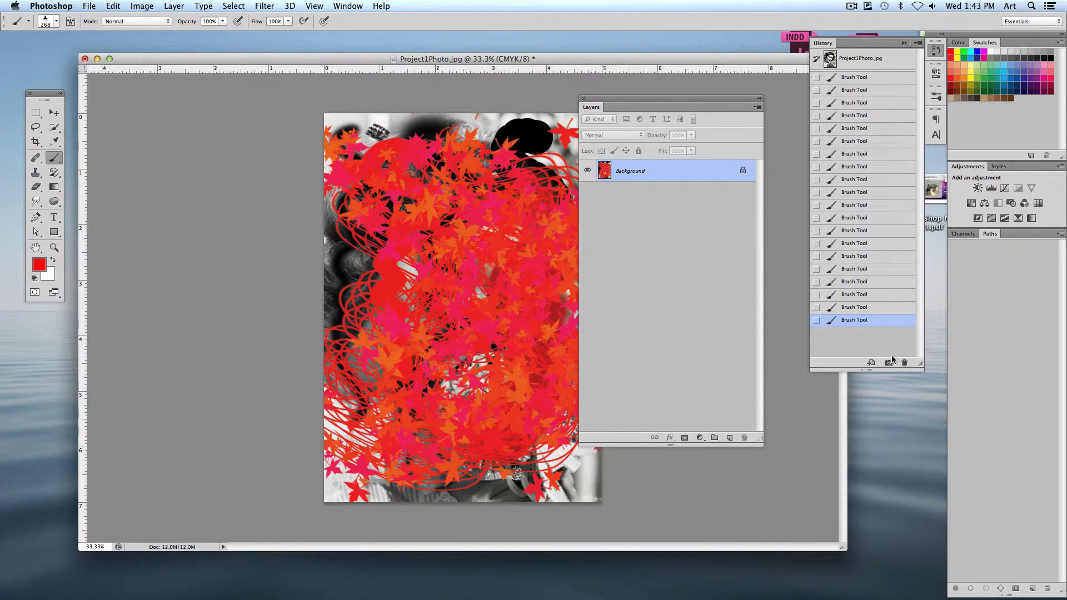
# Step: Step back through the history one brush stroke at a time to the earliest listed Brush Tool state
pyautogui.click(867, 309)
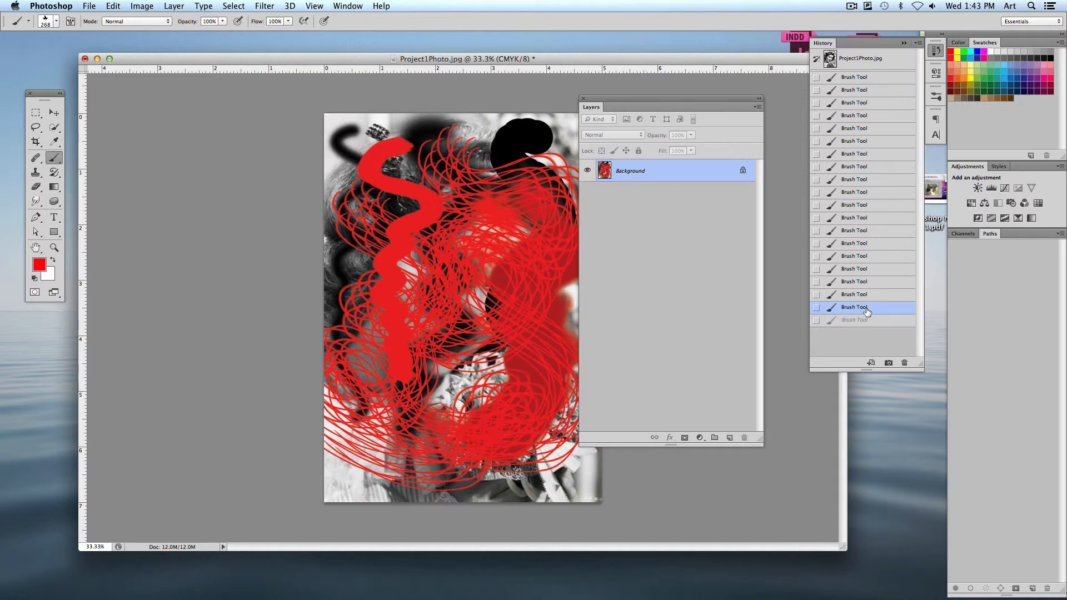
pyautogui.click(867, 298)
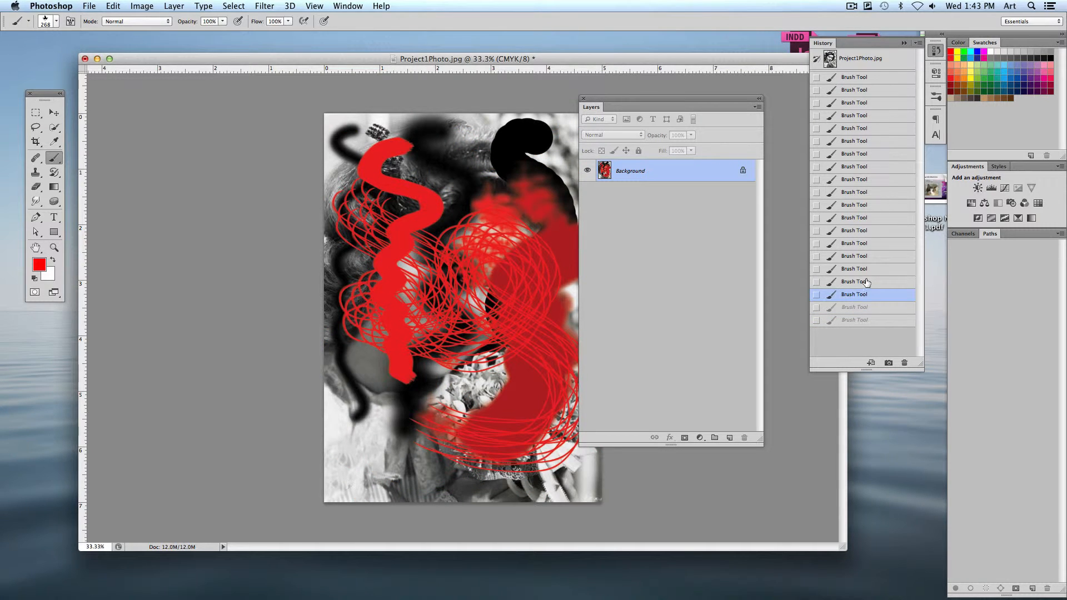
pyautogui.click(866, 282)
pyautogui.click(860, 269)
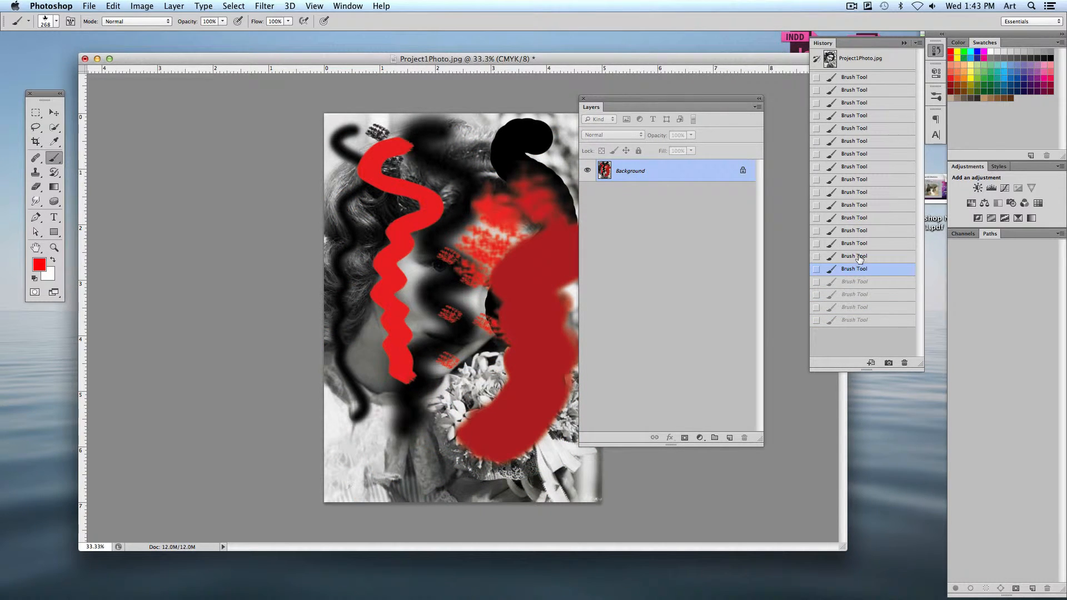
pyautogui.click(859, 256)
pyautogui.click(854, 243)
pyautogui.click(854, 230)
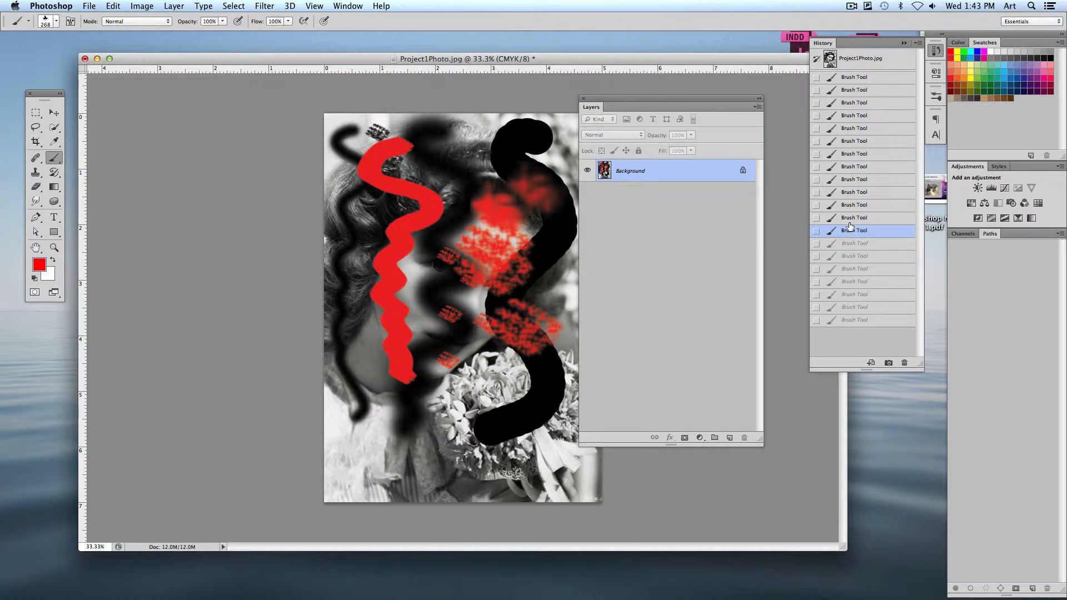
pyautogui.click(853, 217)
pyautogui.click(852, 205)
pyautogui.click(850, 192)
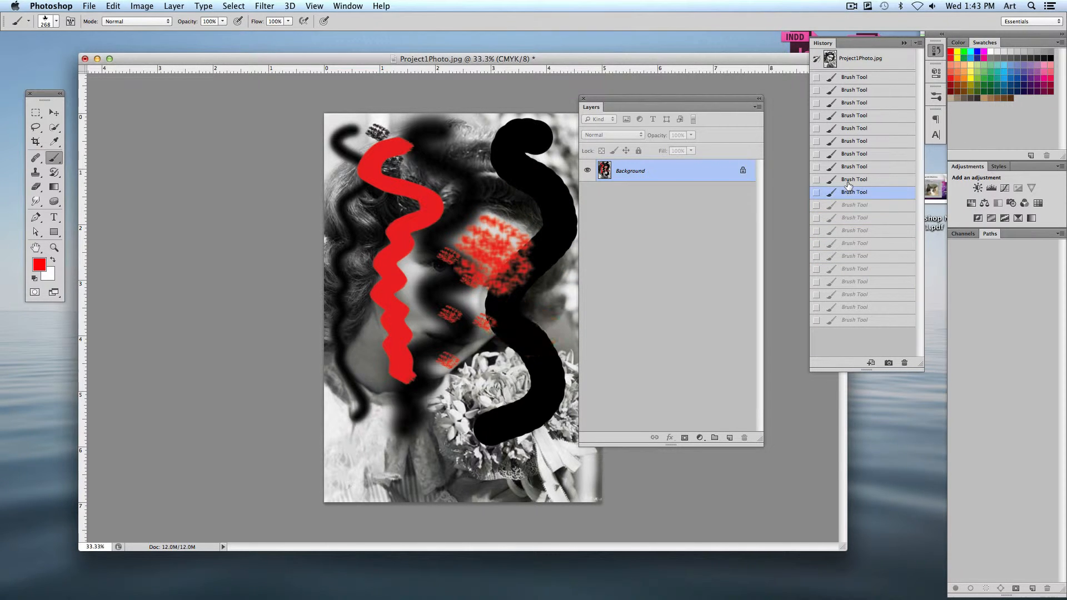
pyautogui.click(849, 179)
pyautogui.click(847, 166)
pyautogui.click(845, 155)
pyautogui.click(847, 142)
pyautogui.click(850, 129)
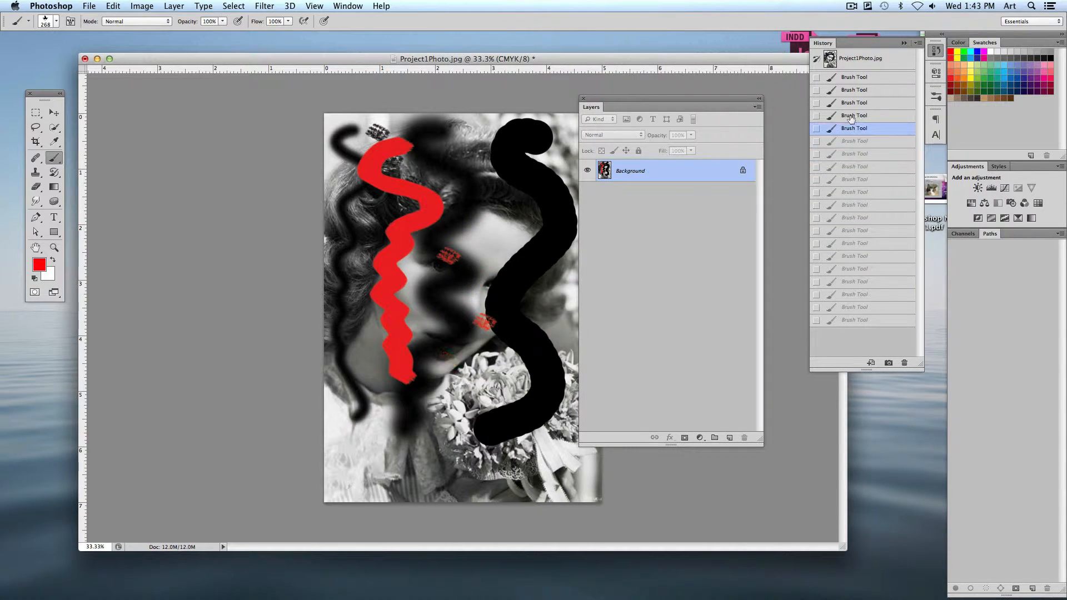
pyautogui.click(852, 116)
pyautogui.click(848, 104)
pyautogui.click(850, 90)
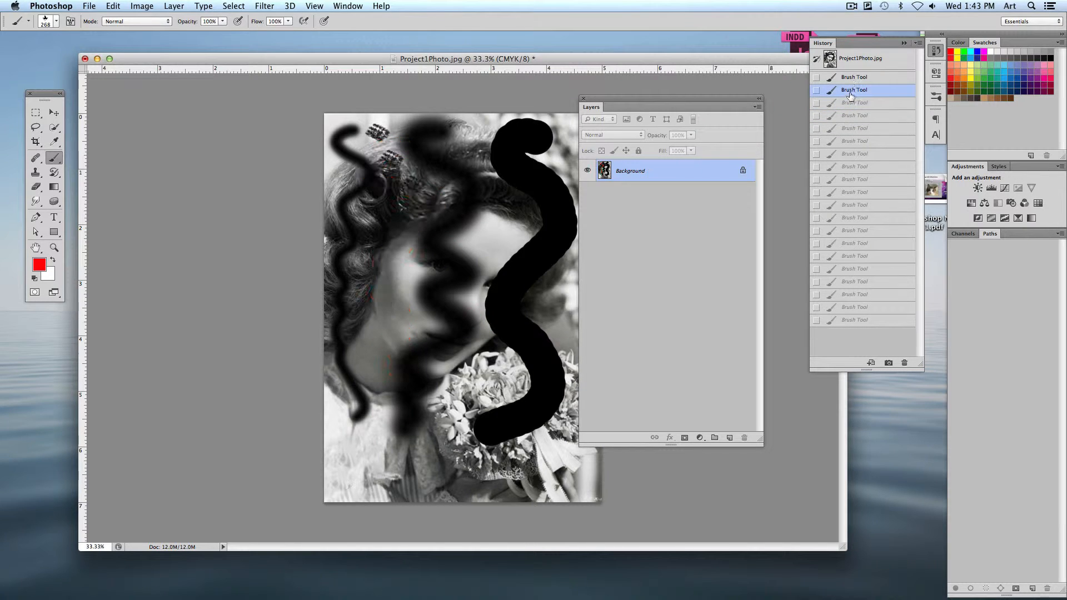
pyautogui.click(852, 77)
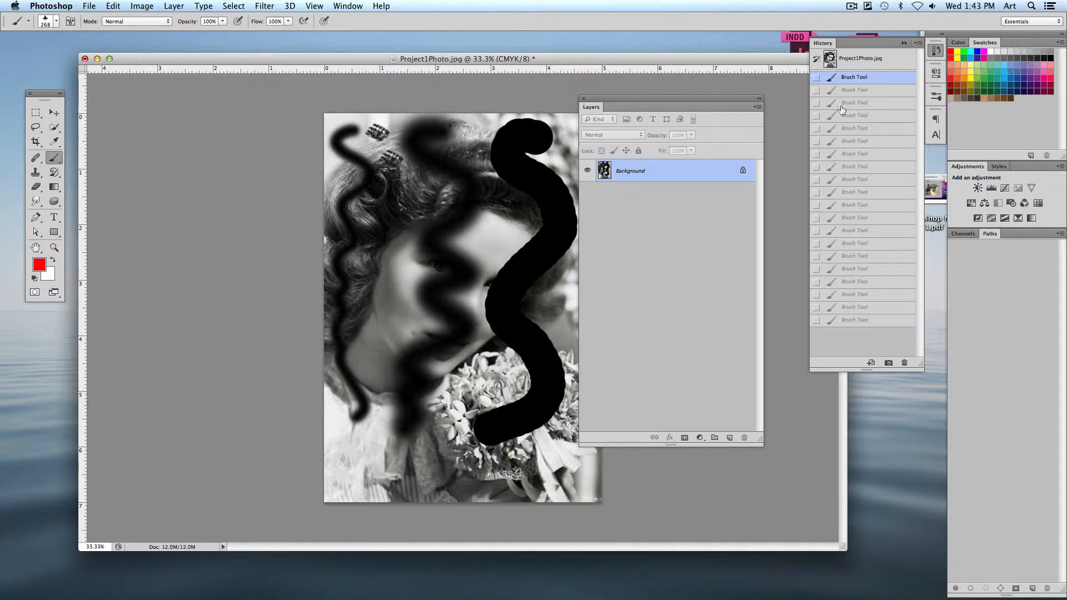
# Step: Move the Layers panel off the photo and revert the image to the original Project1Photo.jpg snapshot in the history
pyautogui.moveTo(665, 98)
pyautogui.mouseDown()
pyautogui.moveTo(725, 116)
pyautogui.moveTo(708, 84)
pyautogui.mouseUp()
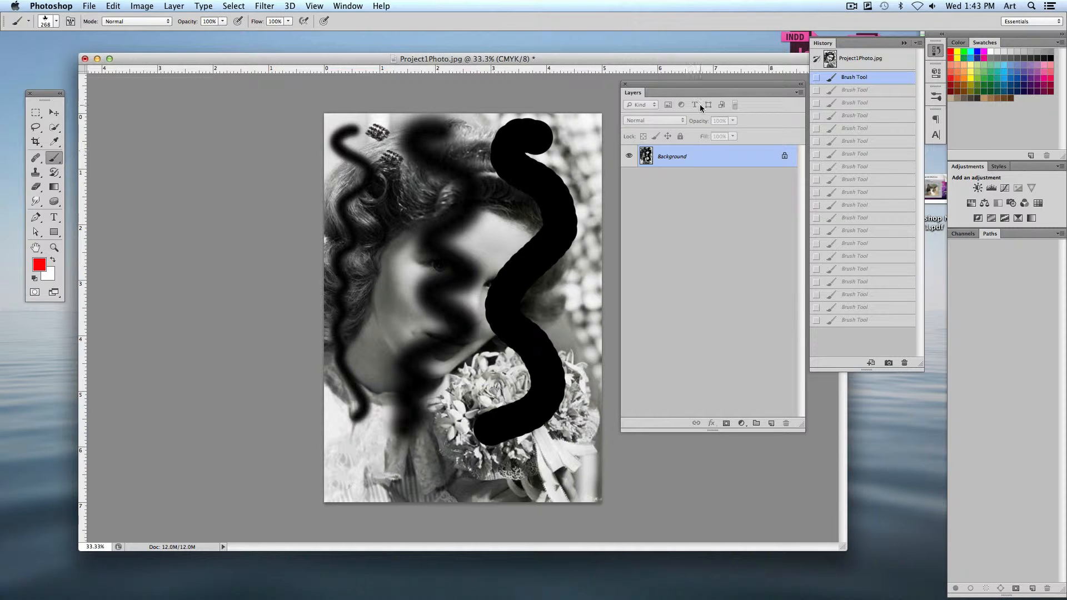
pyautogui.click(895, 61)
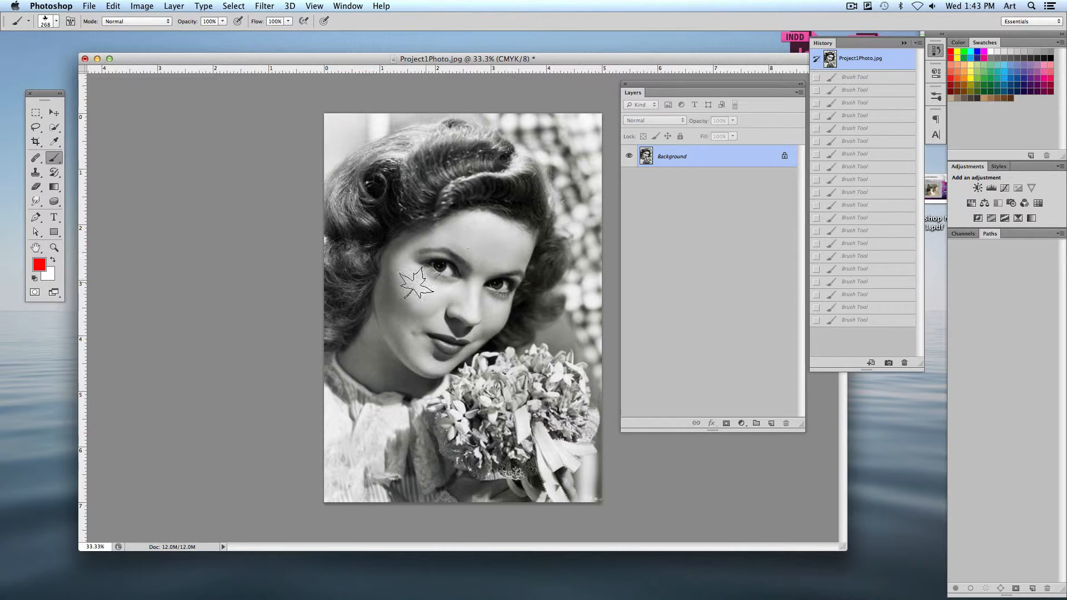
# Step: Paint scattered red and orange maple leaves over the face and down to the flowers with the 268 px leaf brush
pyautogui.moveTo(447, 253)
pyautogui.mouseDown()
pyautogui.moveTo(476, 309)
pyautogui.moveTo(452, 445)
pyautogui.mouseUp()
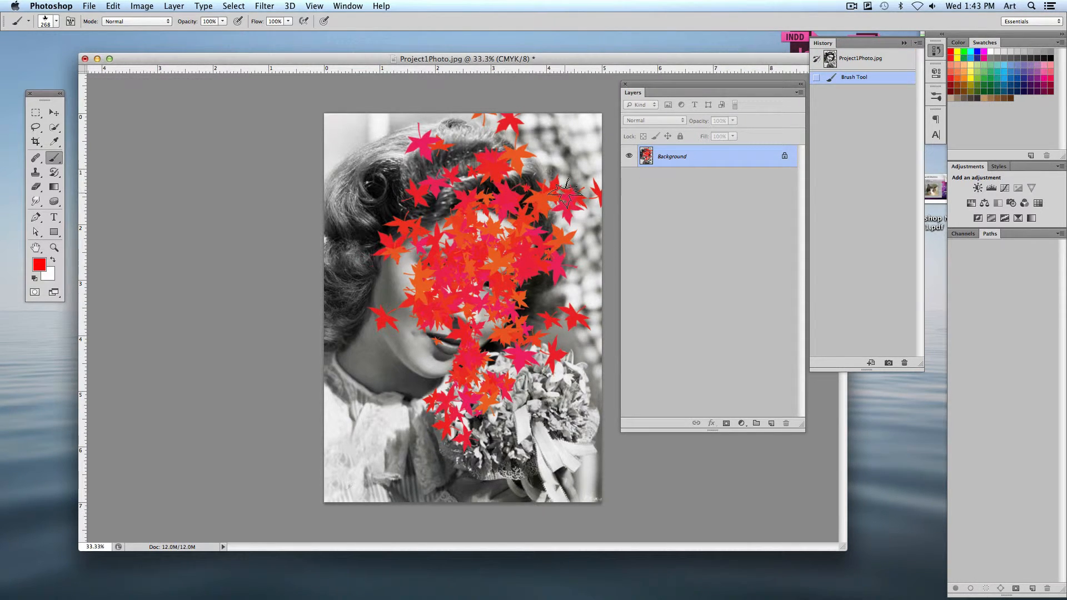
# Step: Undo the maple leaf painting and add a new empty layer above the Background
pyautogui.press('super+z')
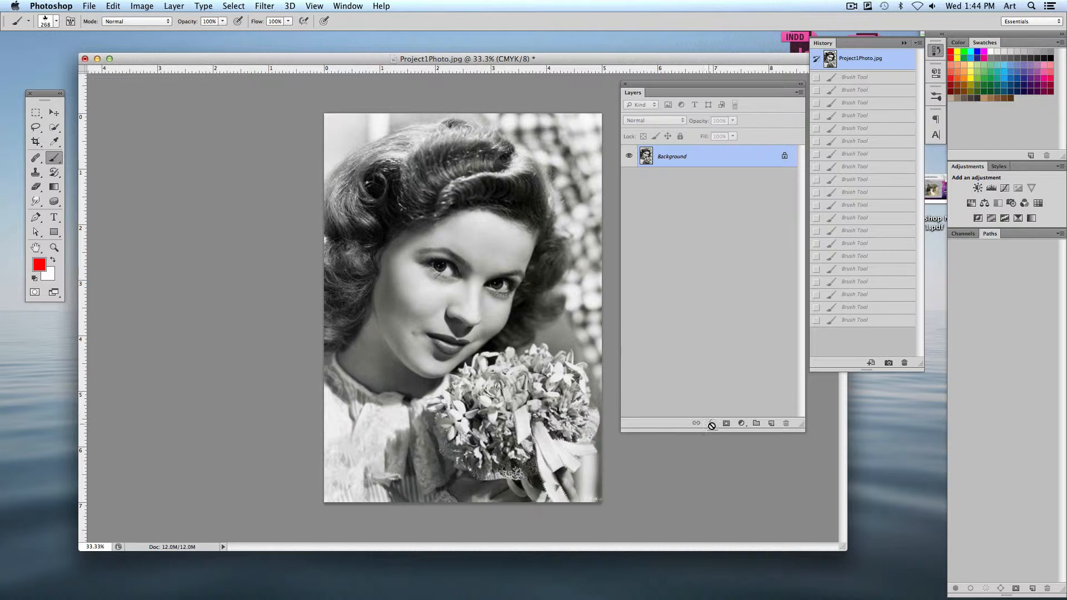
pyautogui.click(771, 423)
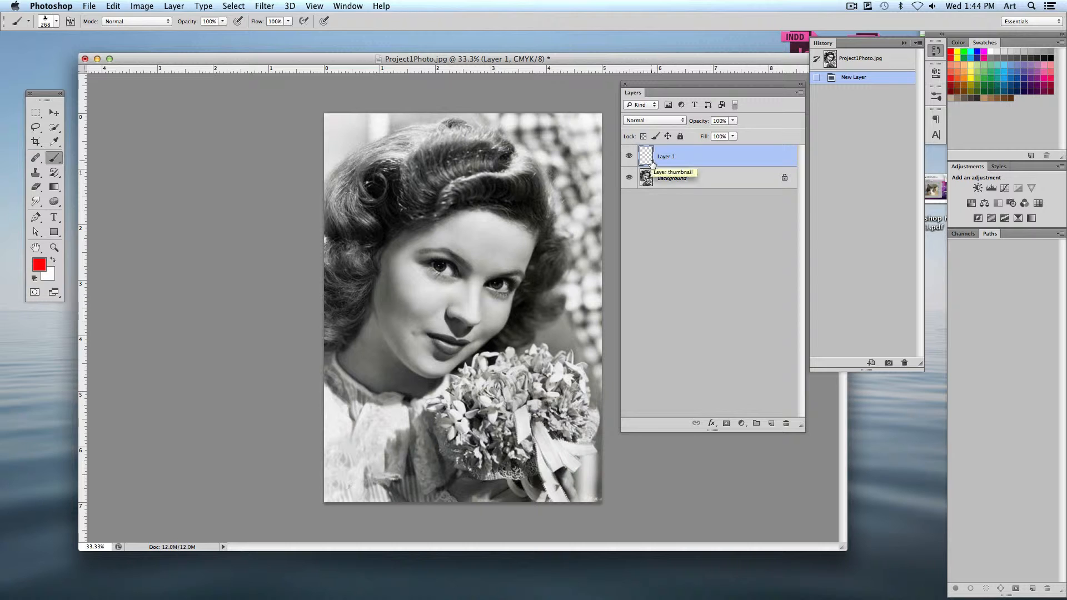
# Step: Choose the hard round brush preset at 268 px and paint a red zigzag down the photo on Layer 1
pyautogui.click(57, 21)
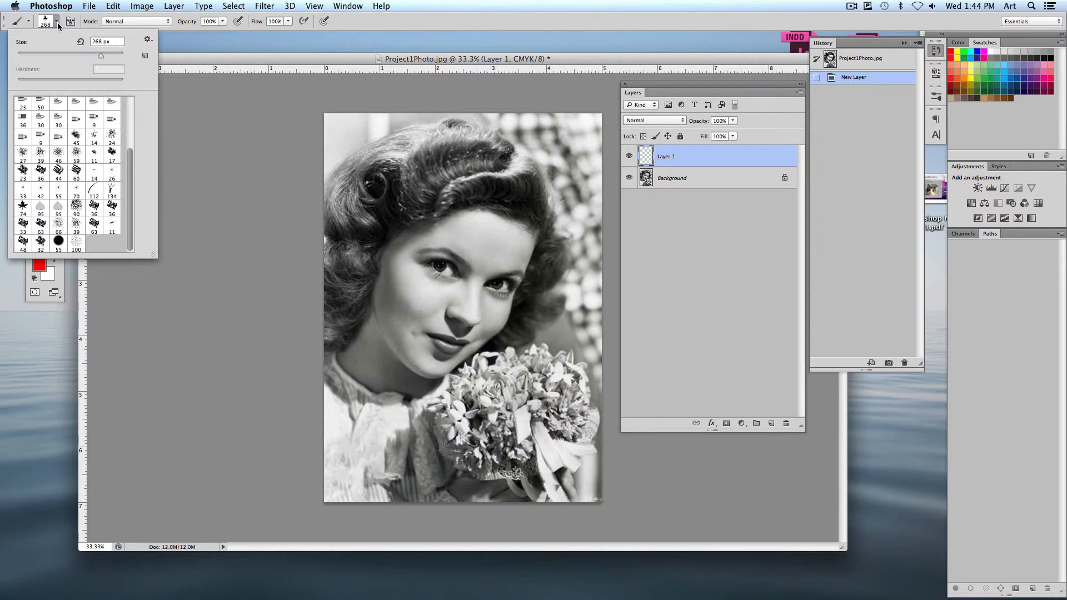
pyautogui.scroll(10, 72, 166)
pyautogui.click(40, 105)
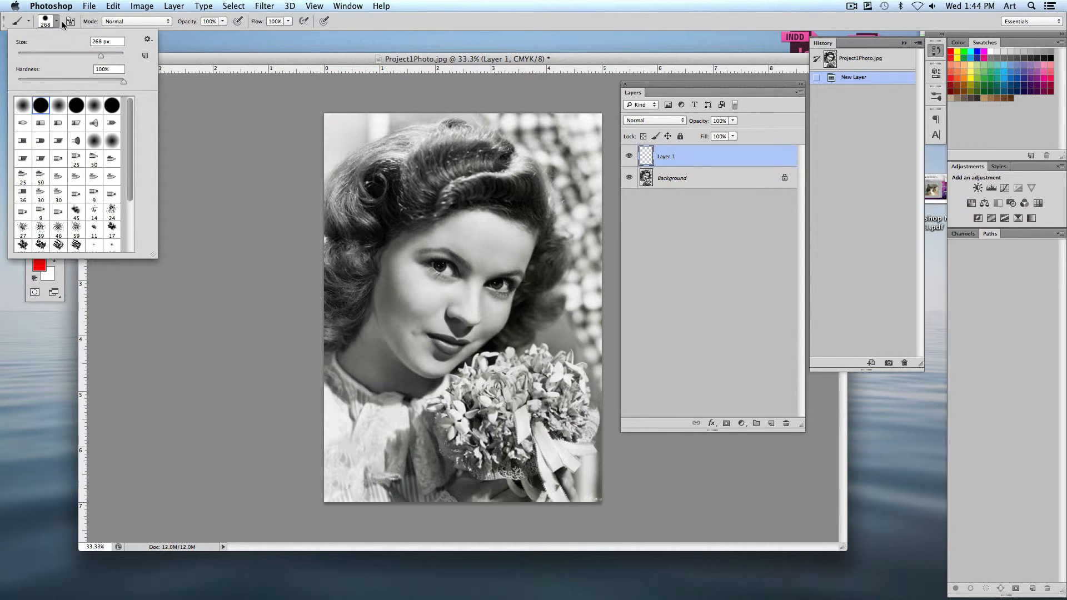
pyautogui.click(59, 21)
pyautogui.moveTo(429, 143)
pyautogui.mouseDown()
pyautogui.moveTo(372, 183)
pyautogui.moveTo(467, 224)
pyautogui.moveTo(513, 280)
pyautogui.moveTo(380, 284)
pyautogui.moveTo(433, 358)
pyautogui.moveTo(534, 411)
pyautogui.moveTo(395, 419)
pyautogui.moveTo(351, 445)
pyautogui.mouseUp()
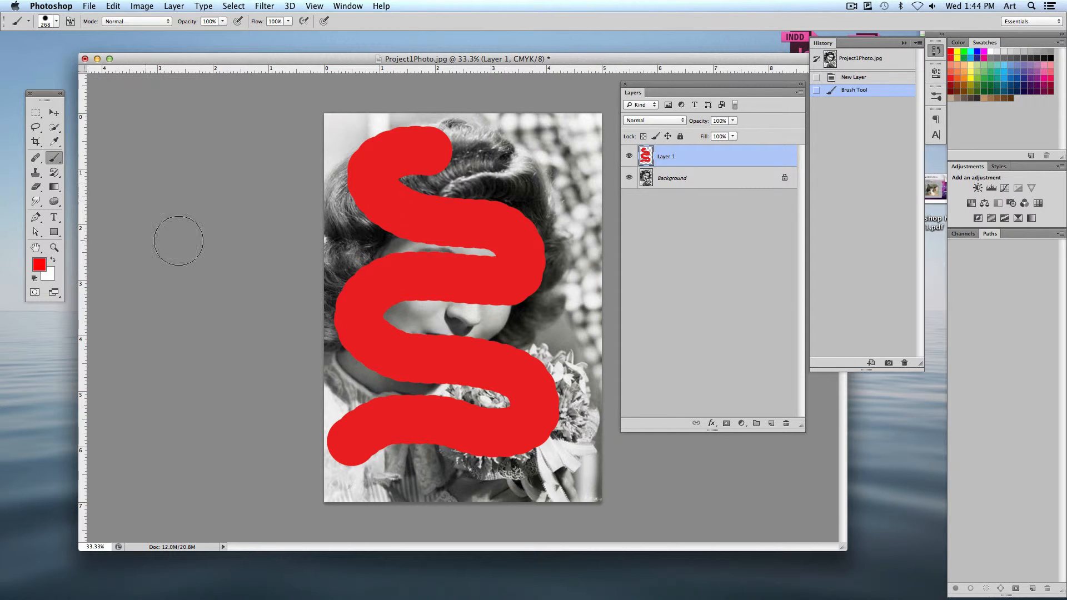
# Step: Set the foreground color to dark red 811111 and paint a winding stroke from the hair down across the flowers
pyautogui.click(40, 265)
pyautogui.click(246, 155)
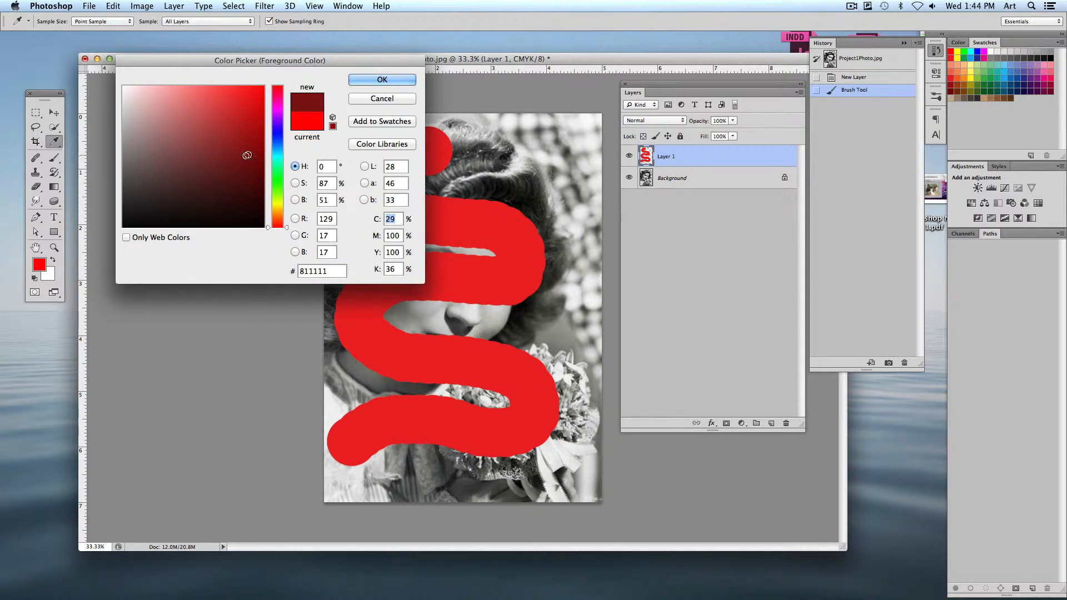
pyautogui.click(366, 85)
pyautogui.moveTo(536, 172)
pyautogui.mouseDown()
pyautogui.moveTo(504, 196)
pyautogui.moveTo(555, 289)
pyautogui.moveTo(435, 330)
pyautogui.moveTo(503, 429)
pyautogui.moveTo(393, 441)
pyautogui.moveTo(583, 444)
pyautogui.mouseUp()
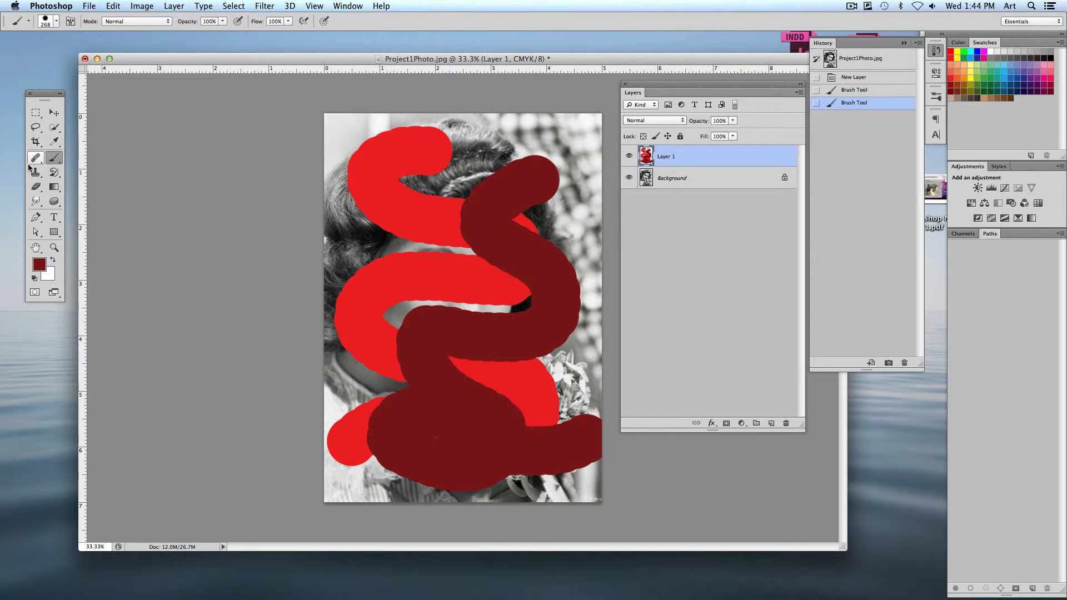
# Step: Erase the paint over the hair and face with the 800 px eraser, and brush solid dark red over the face, dress and flowers
pyautogui.click(35, 187)
pyautogui.moveTo(444, 256)
pyautogui.mouseDown()
pyautogui.moveTo(439, 308)
pyautogui.moveTo(401, 306)
pyautogui.moveTo(478, 322)
pyautogui.moveTo(484, 217)
pyautogui.moveTo(389, 239)
pyautogui.mouseUp()
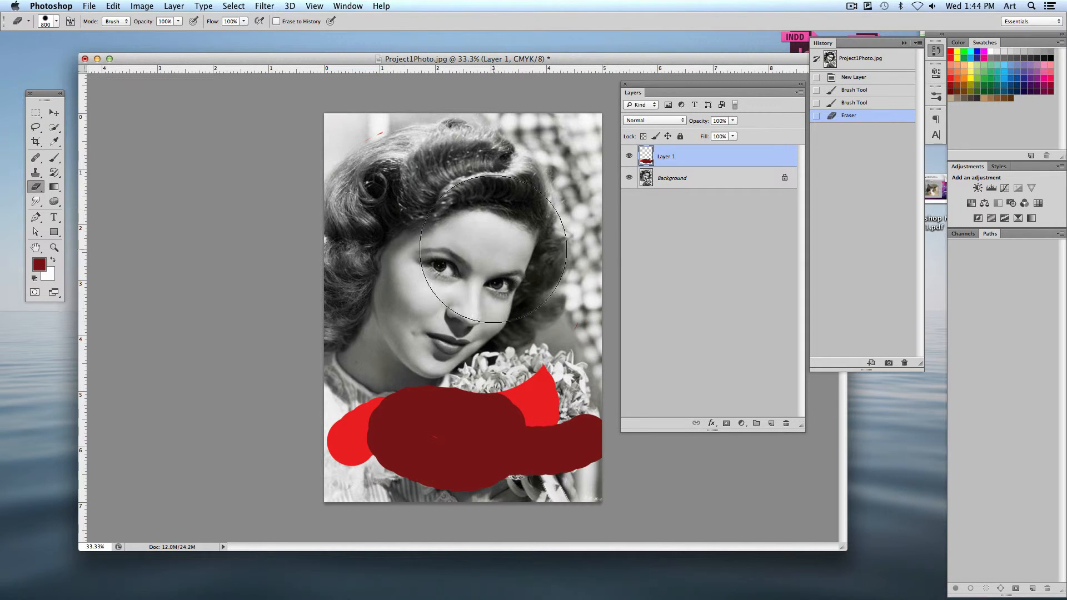
pyautogui.click(54, 158)
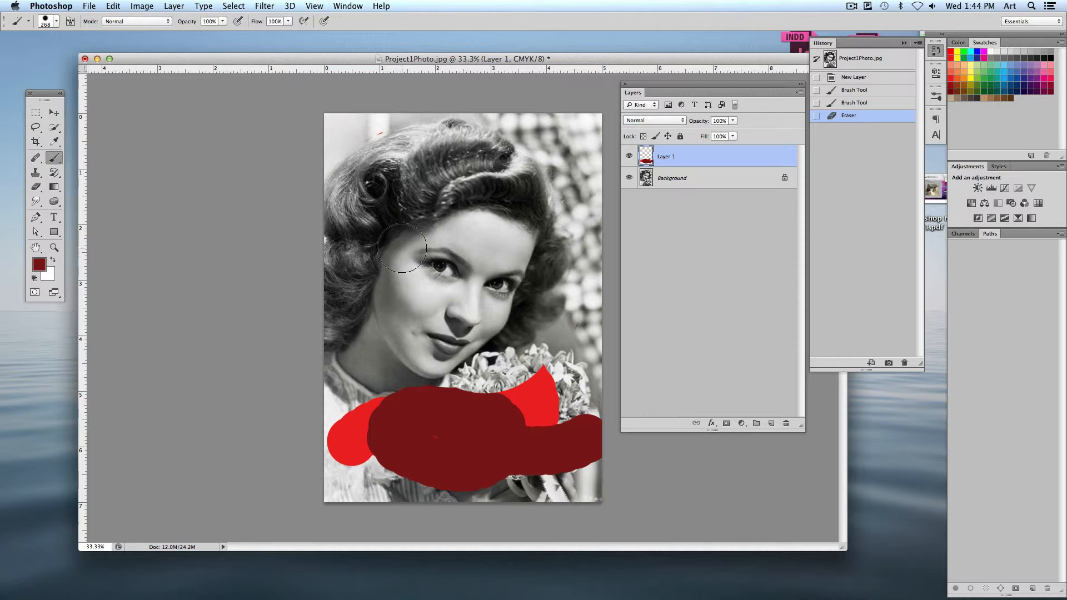
pyautogui.moveTo(408, 233)
pyautogui.mouseDown()
pyautogui.moveTo(463, 248)
pyautogui.moveTo(433, 380)
pyautogui.moveTo(484, 426)
pyautogui.moveTo(465, 274)
pyautogui.moveTo(503, 312)
pyautogui.mouseUp()
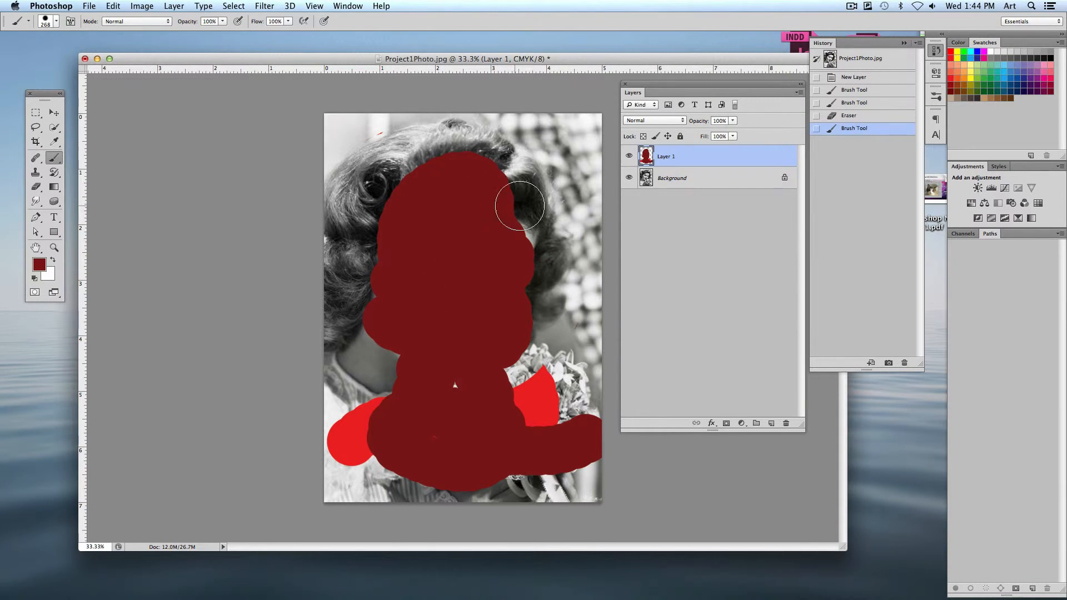
pyautogui.moveTo(525, 183); pyautogui.dragTo(536, 350)
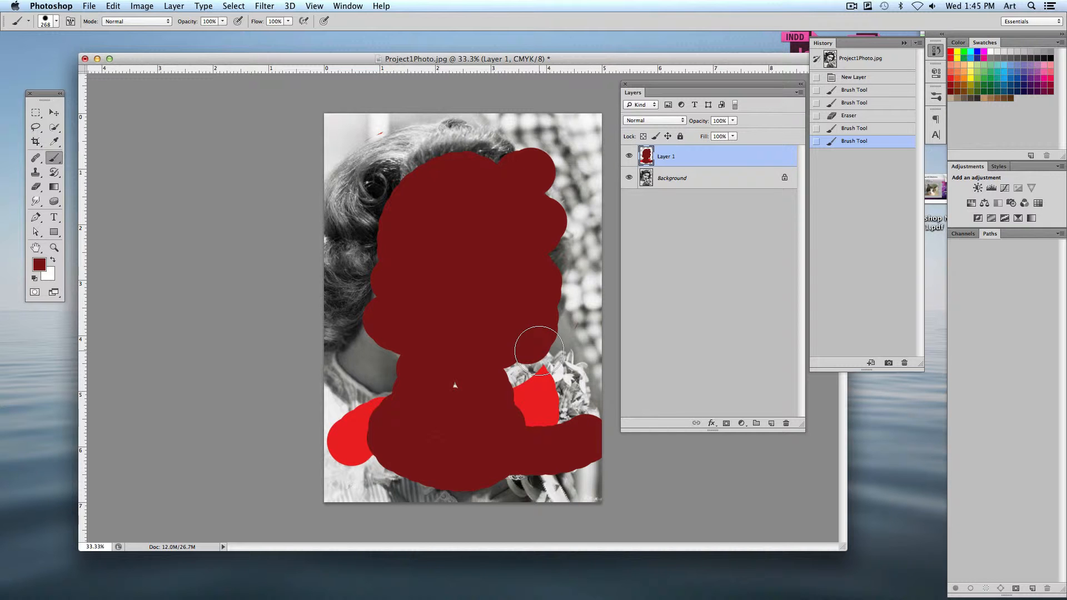
pyautogui.moveTo(465, 281)
pyautogui.mouseDown()
pyautogui.moveTo(448, 339)
pyautogui.moveTo(457, 406)
pyautogui.moveTo(513, 361)
pyautogui.moveTo(539, 384)
pyautogui.moveTo(405, 420)
pyautogui.moveTo(423, 350)
pyautogui.moveTo(406, 434)
pyautogui.moveTo(385, 346)
pyautogui.moveTo(387, 419)
pyautogui.moveTo(398, 373)
pyautogui.moveTo(344, 424)
pyautogui.moveTo(405, 472)
pyautogui.moveTo(550, 434)
pyautogui.moveTo(466, 337)
pyautogui.mouseUp()
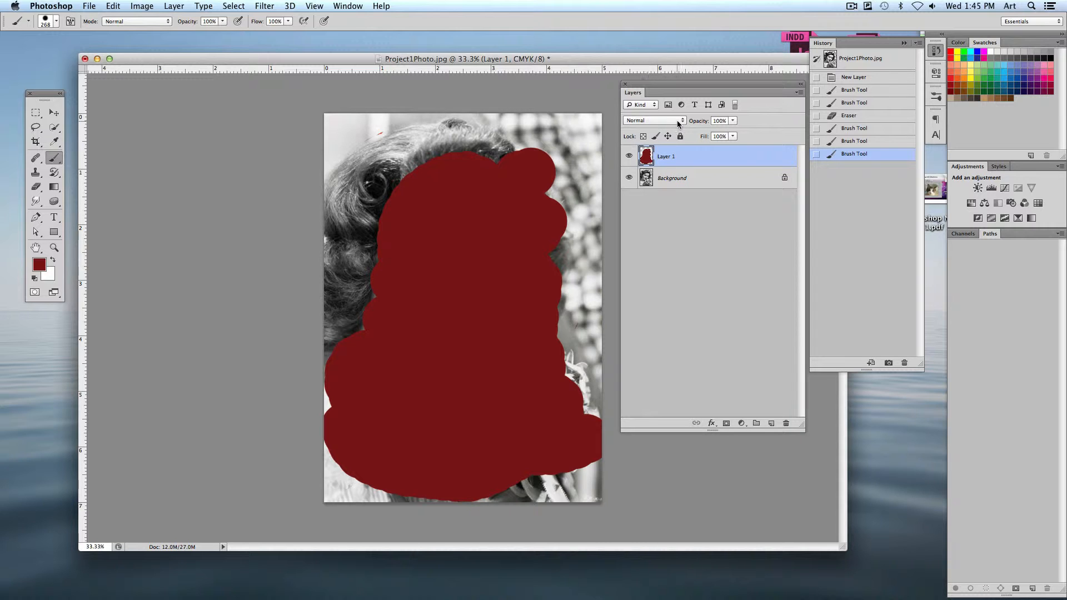
# Step: Set Layer 1's blending mode to Multiply
pyautogui.click(647, 120)
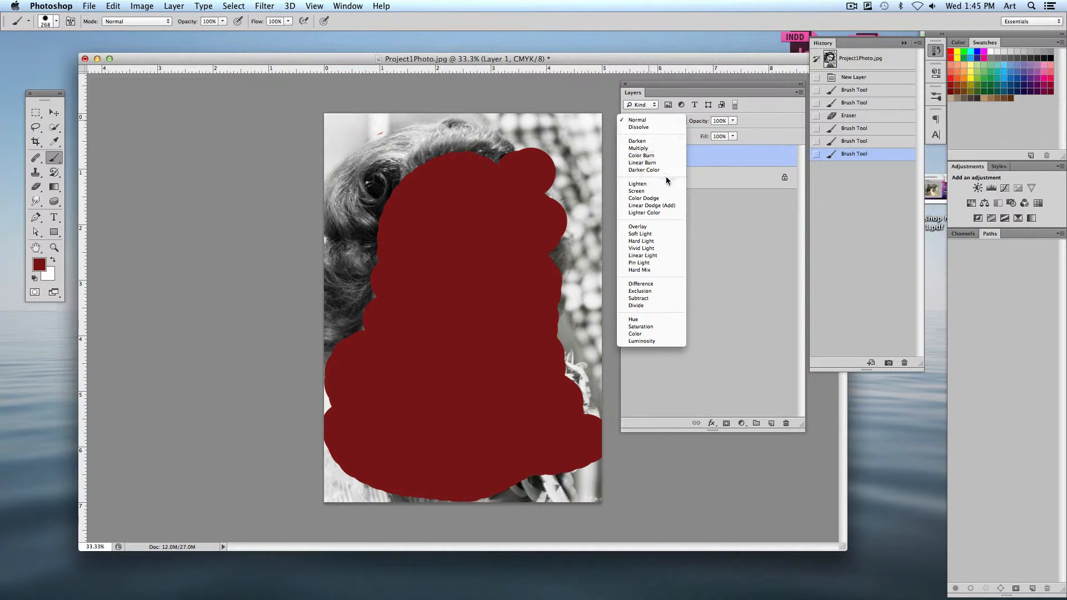
pyautogui.click(698, 150)
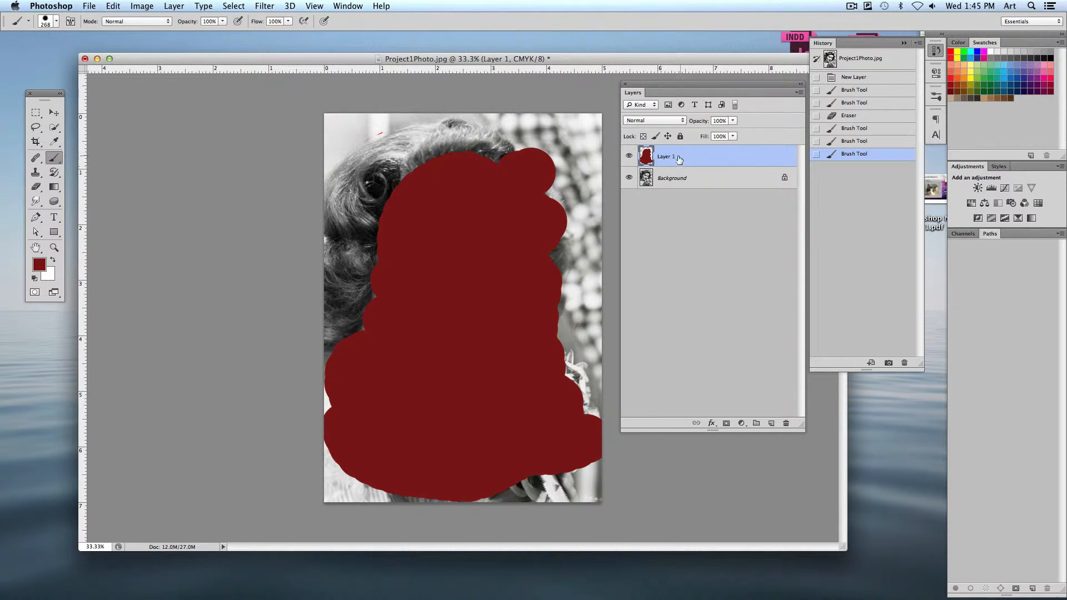
pyautogui.click(654, 119)
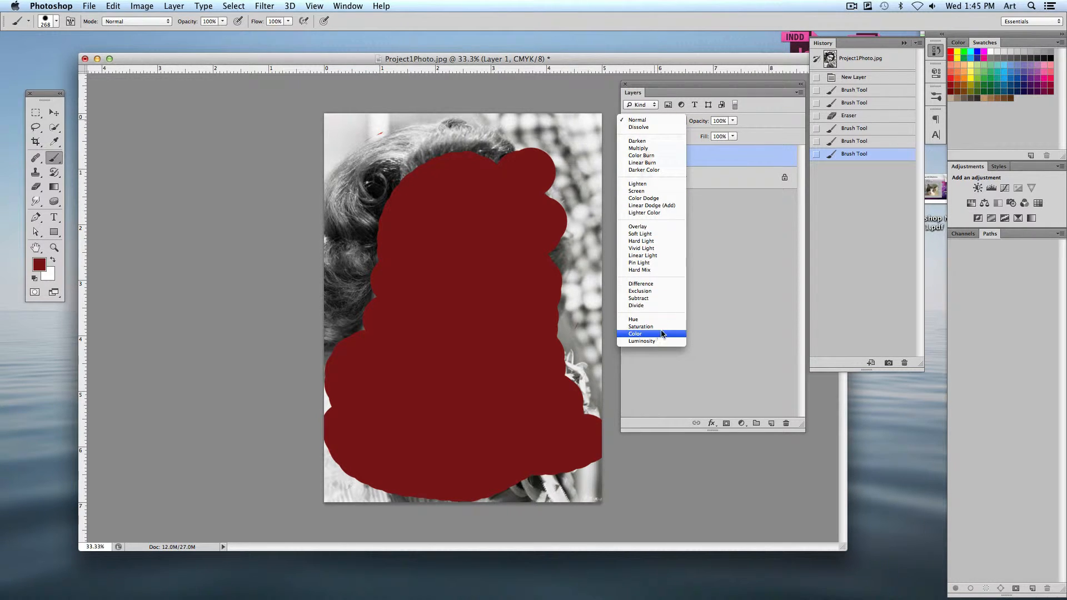
pyautogui.click(656, 151)
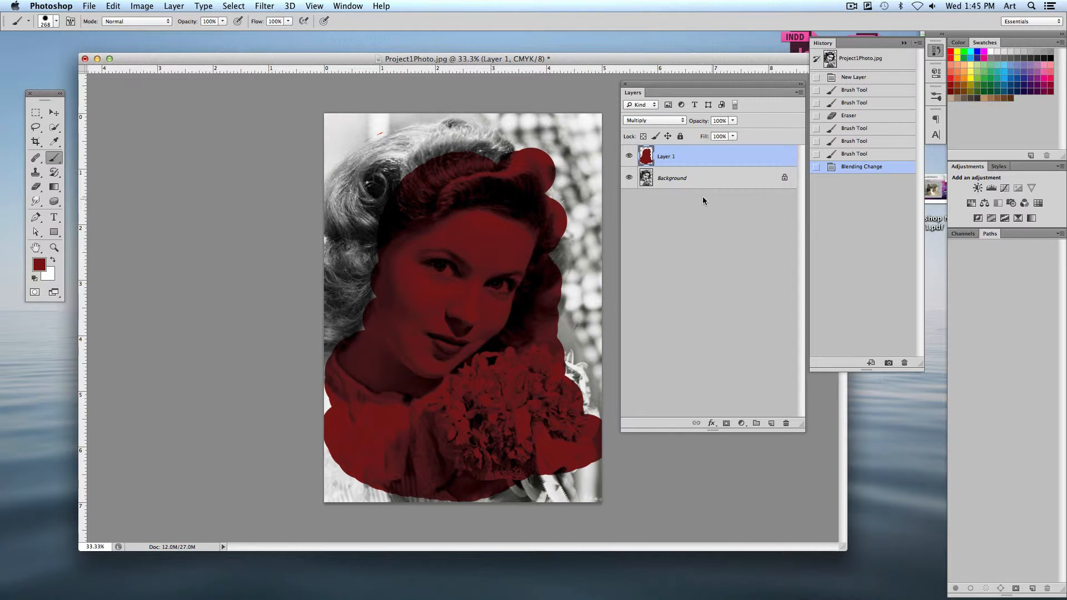
# Step: Try Layer 1's blending modes Color Burn, Linear Burn and Darker Color one after another
pyautogui.click(653, 121)
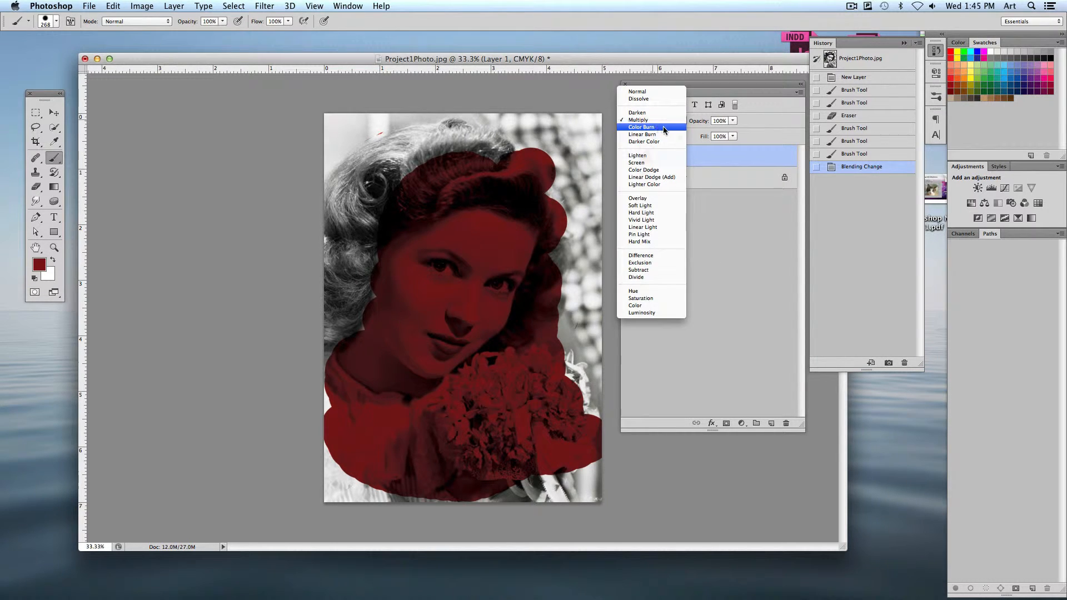
pyautogui.click(665, 128)
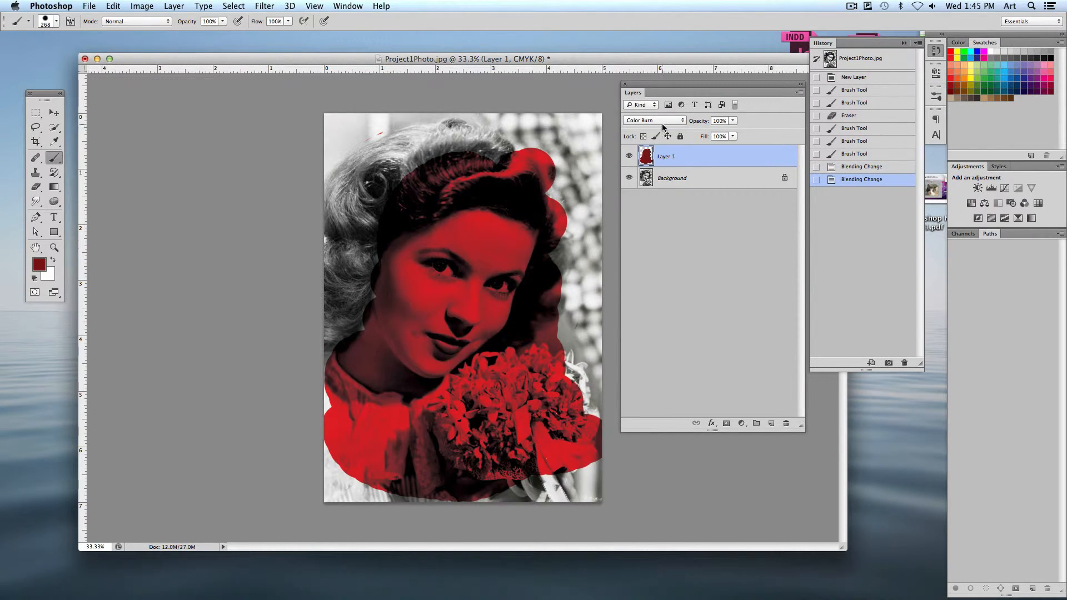
pyautogui.click(662, 123)
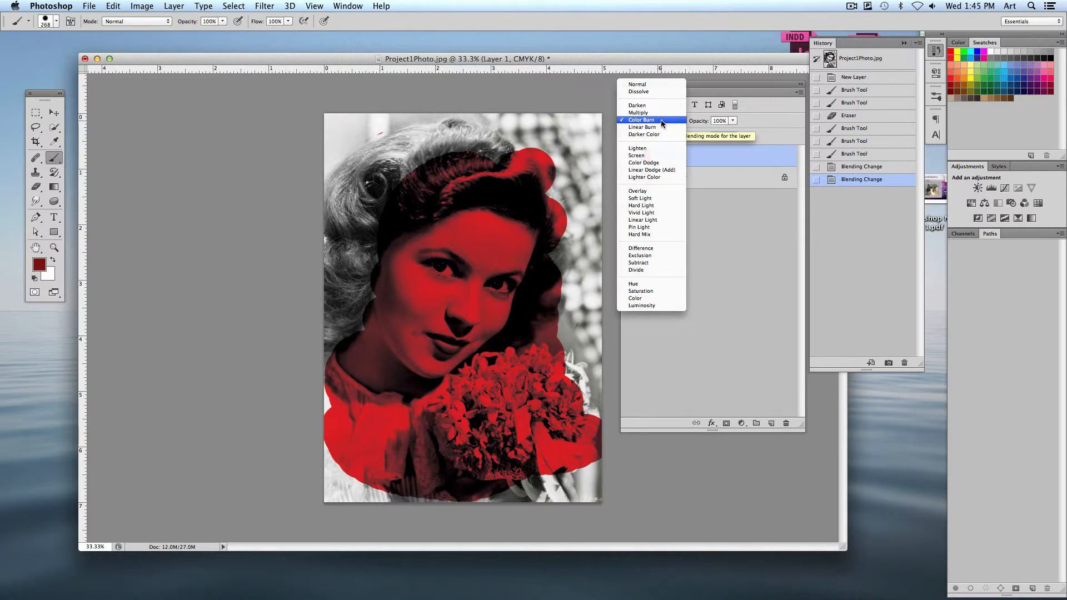
pyautogui.click(661, 125)
pyautogui.press('Down')
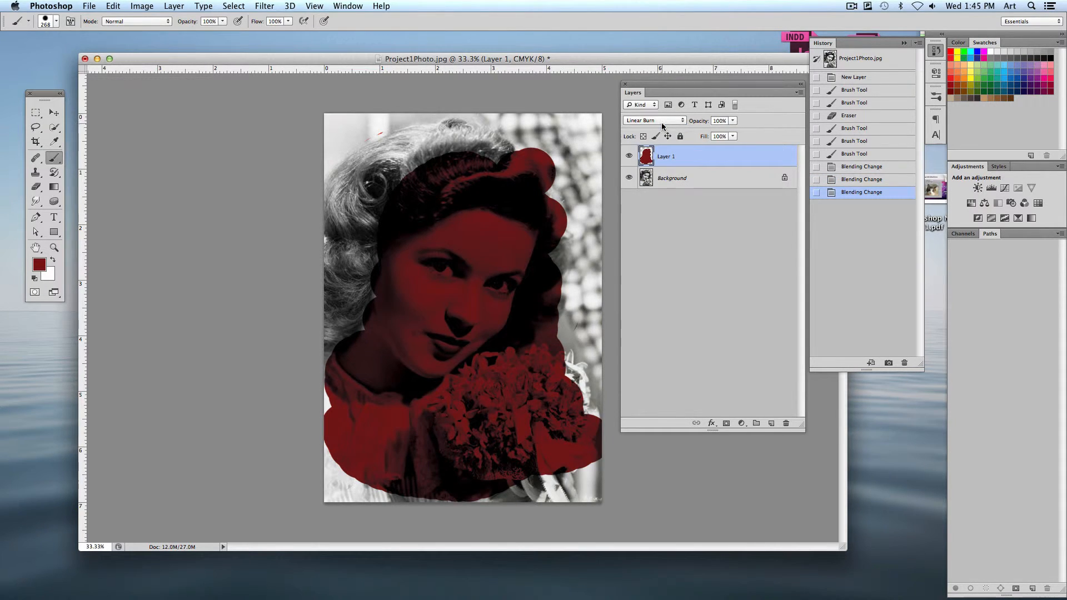
pyautogui.click(663, 126)
pyautogui.click(662, 127)
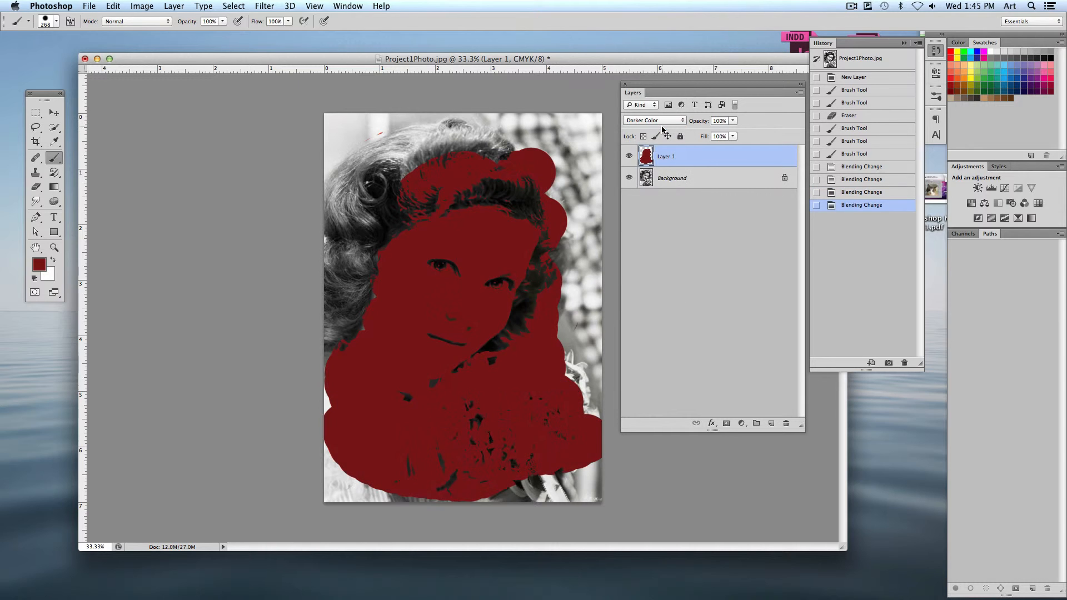
# Step: Extend the dark red over the hair beside the face, and add bright green paint over one eye, the chin, dress and flowers
pyautogui.moveTo(378, 200); pyautogui.dragTo(364, 297)
pyautogui.click(38, 266)
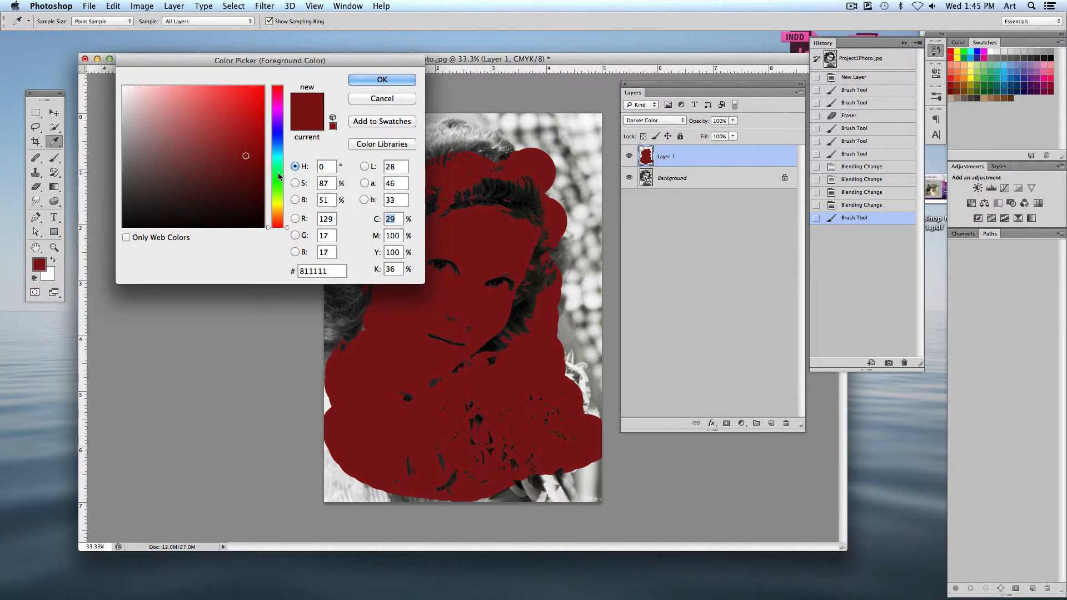
pyautogui.click(277, 173)
pyautogui.click(246, 93)
pyautogui.click(382, 79)
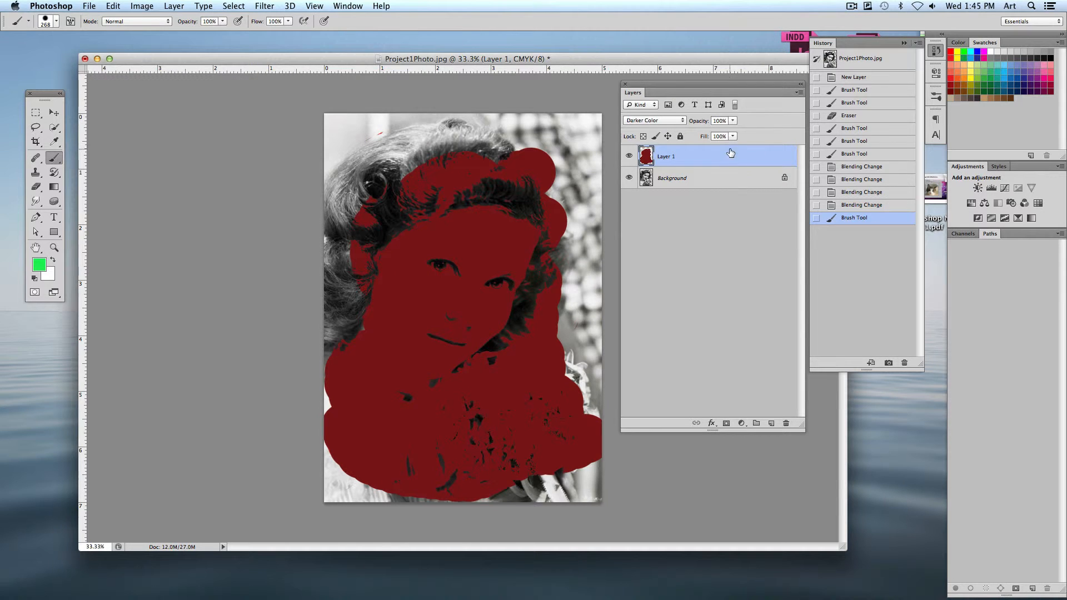
pyautogui.moveTo(476, 282)
pyautogui.mouseDown()
pyautogui.moveTo(506, 332)
pyautogui.moveTo(419, 371)
pyautogui.moveTo(411, 399)
pyautogui.moveTo(341, 448)
pyautogui.moveTo(381, 468)
pyautogui.moveTo(517, 464)
pyautogui.moveTo(474, 435)
pyautogui.moveTo(425, 447)
pyautogui.mouseUp()
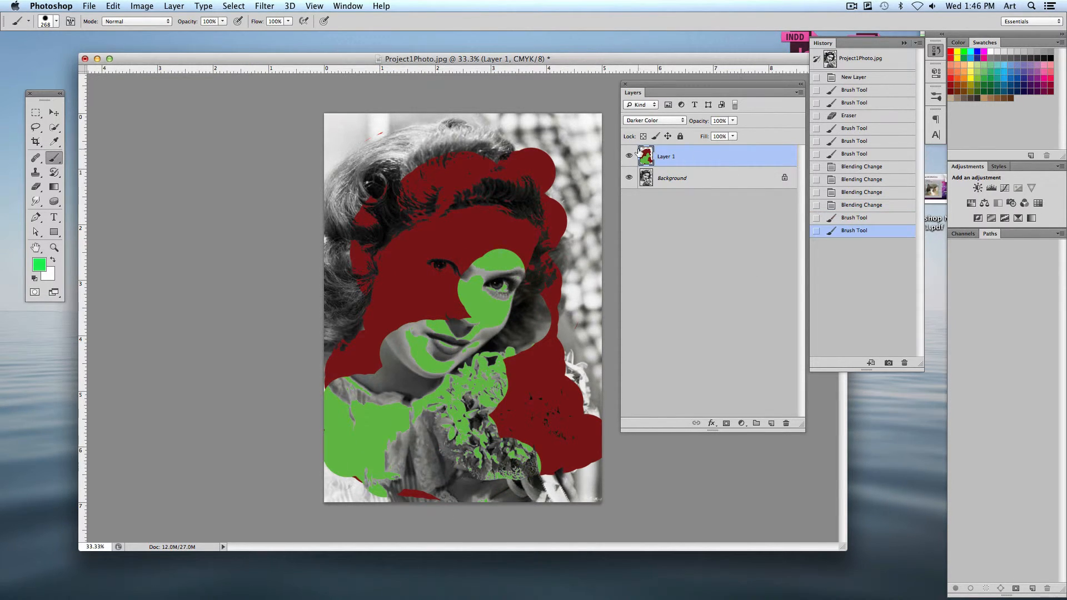
# Step: Set Layer 1's blending mode to Screen and paint bright green from the hair across the face to the neck
pyautogui.click(635, 124)
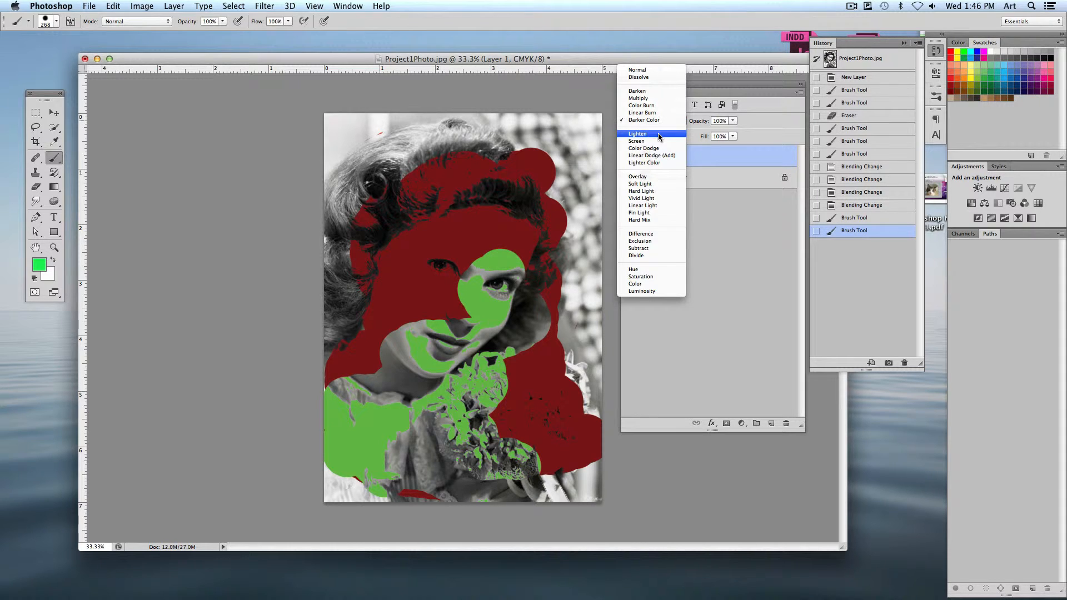
pyautogui.click(661, 141)
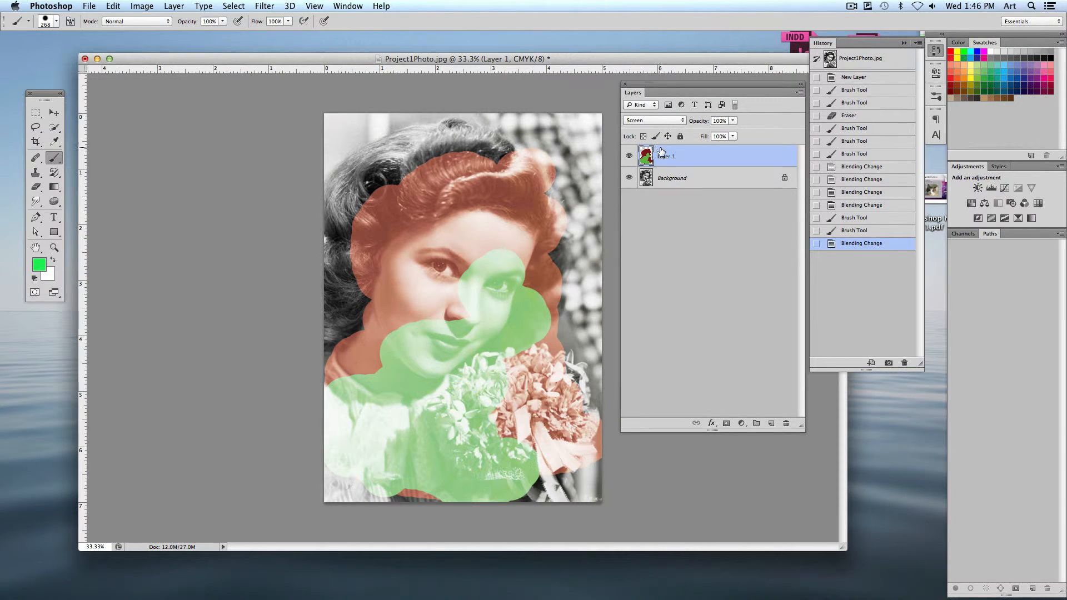
pyautogui.moveTo(420, 153)
pyautogui.mouseDown()
pyautogui.moveTo(448, 210)
pyautogui.moveTo(411, 333)
pyautogui.moveTo(364, 366)
pyautogui.mouseUp()
# Step: Try Color Dodge, Linear Dodge (Add) and Lighter Color on Layer 1, and paint green over the hair and flowers along the photo's right side
pyautogui.click(653, 120)
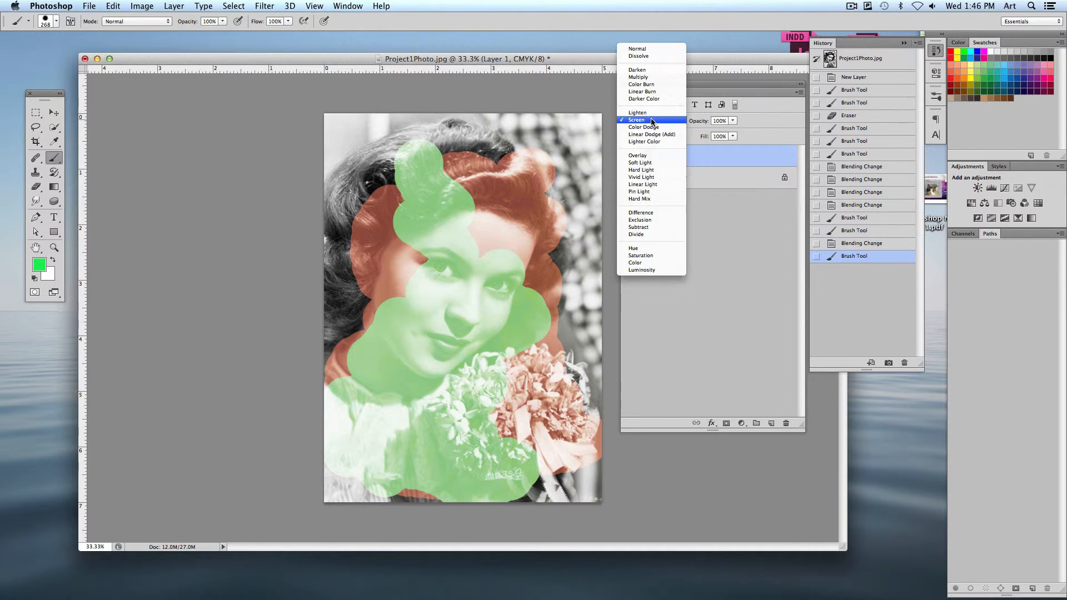
pyautogui.click(650, 127)
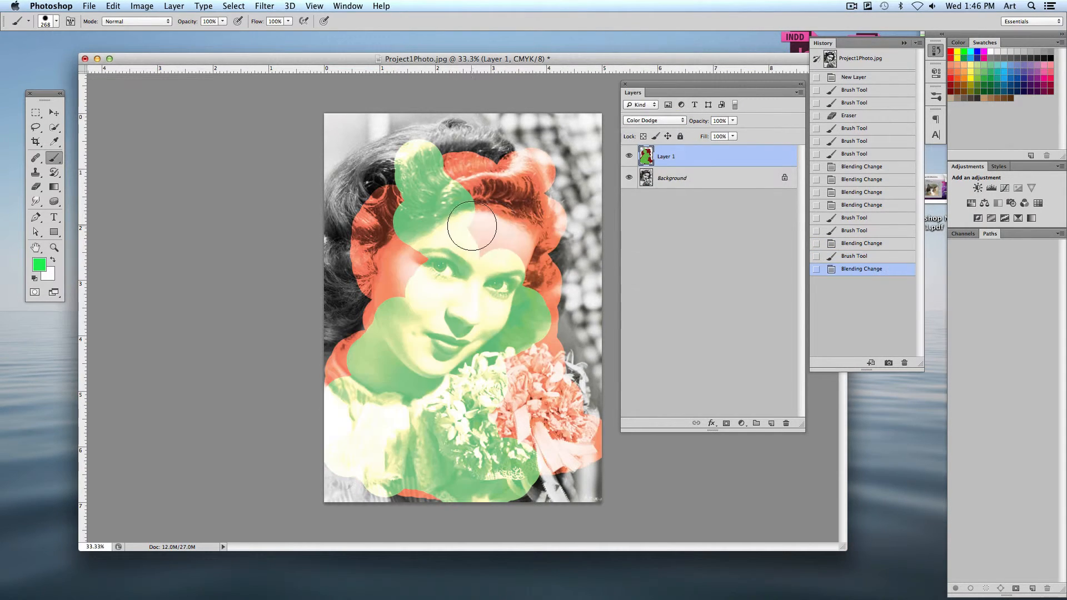
pyautogui.click(667, 121)
pyautogui.click(669, 129)
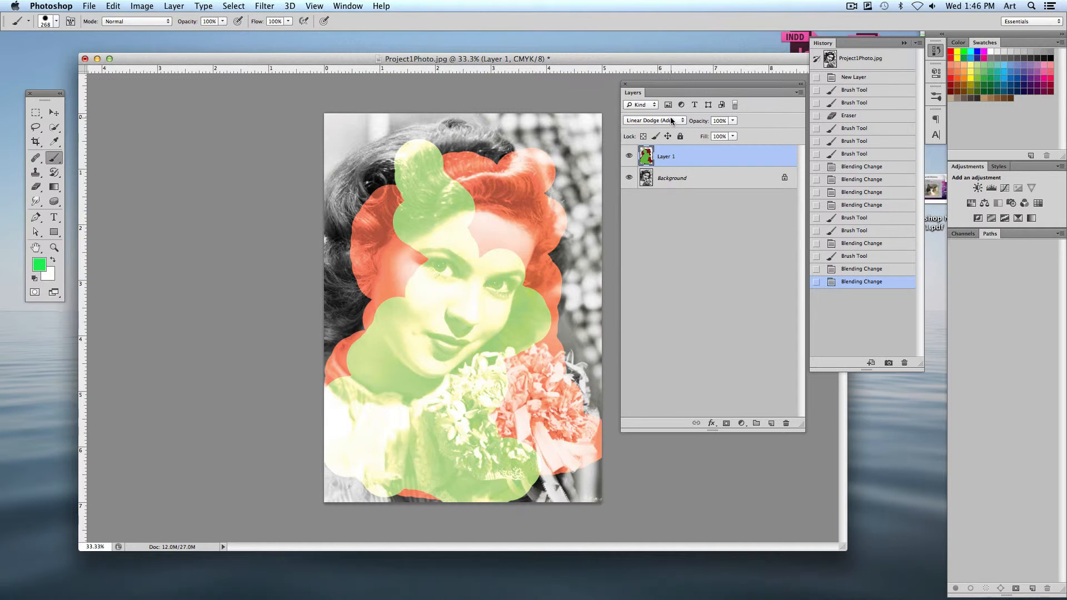
pyautogui.click(671, 118)
pyautogui.click(669, 124)
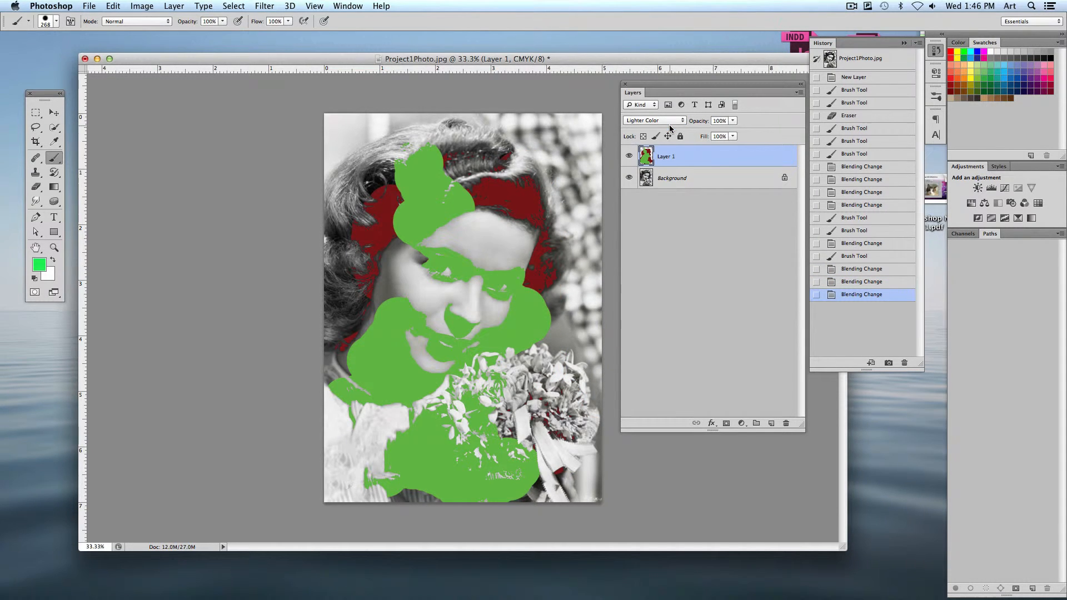
pyautogui.moveTo(517, 202)
pyautogui.mouseDown()
pyautogui.moveTo(547, 233)
pyautogui.moveTo(550, 332)
pyautogui.moveTo(576, 416)
pyautogui.moveTo(532, 446)
pyautogui.moveTo(559, 466)
pyautogui.moveTo(489, 500)
pyautogui.moveTo(359, 488)
pyautogui.moveTo(310, 466)
pyautogui.mouseUp()
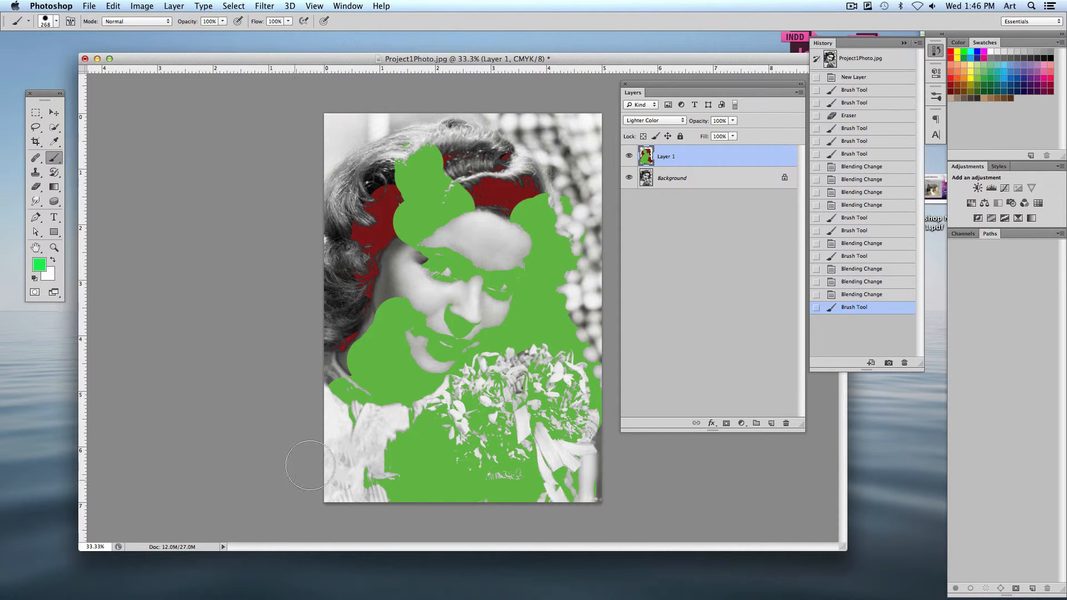
# Step: Try Layer 1's blending modes Overlay, Soft Light and Vivid Light one after another
pyautogui.click(653, 119)
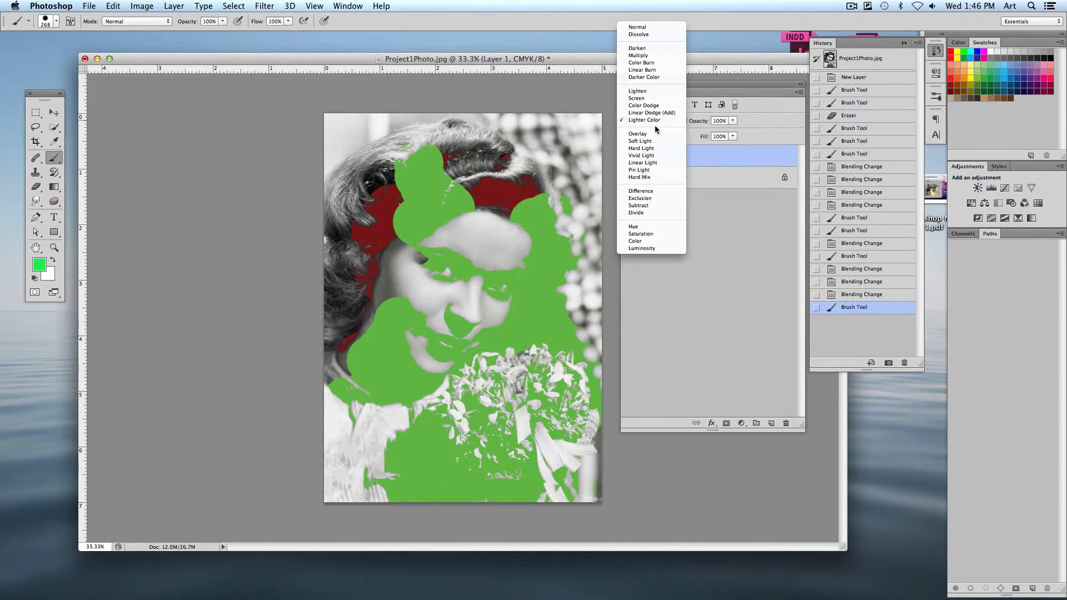
pyautogui.click(659, 133)
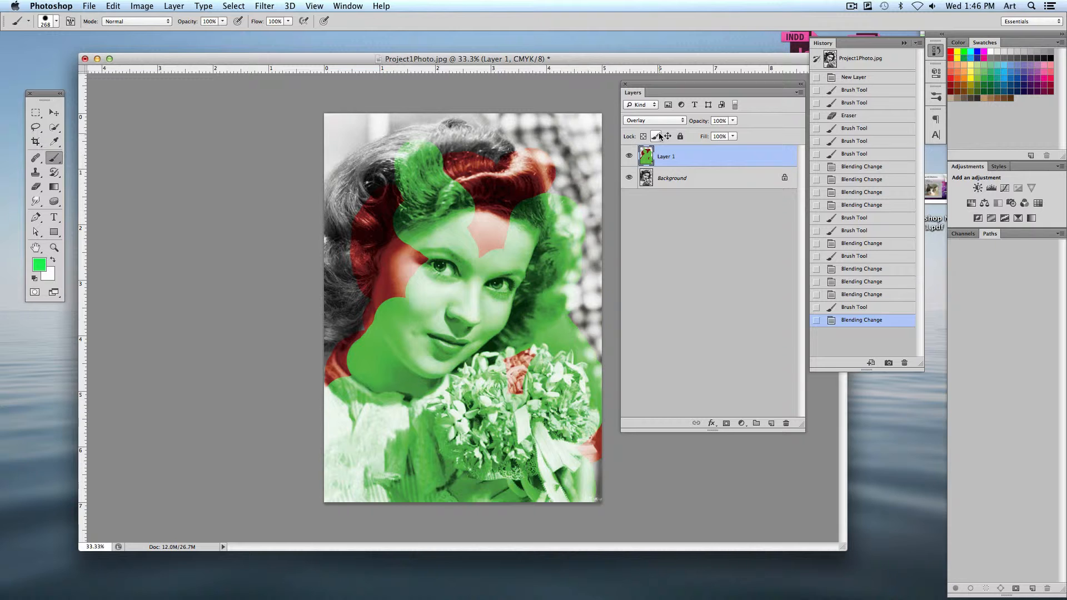
pyautogui.click(670, 121)
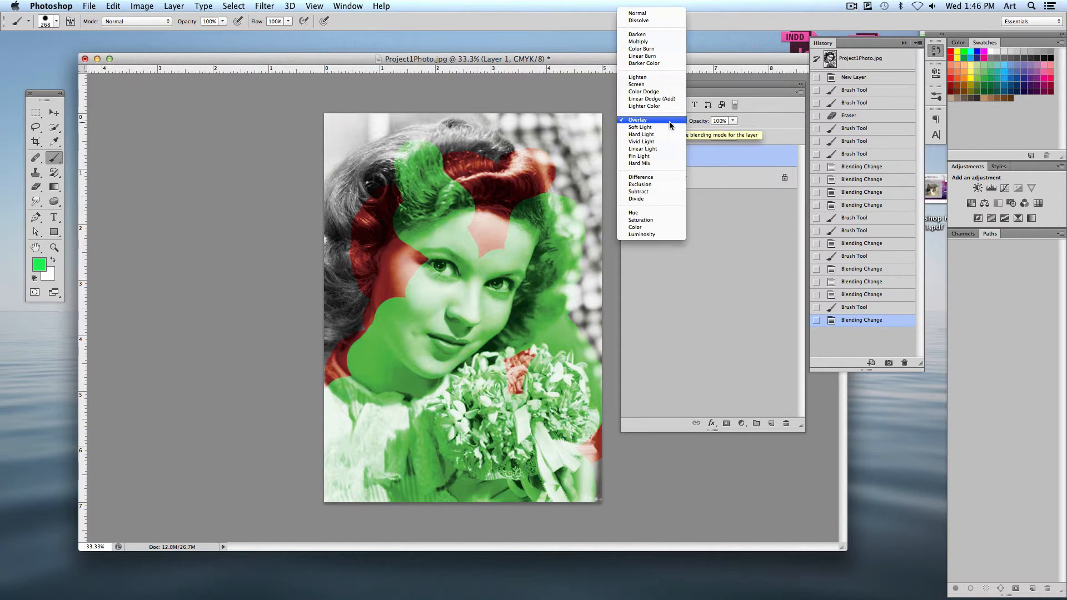
pyautogui.click(669, 127)
pyautogui.click(669, 119)
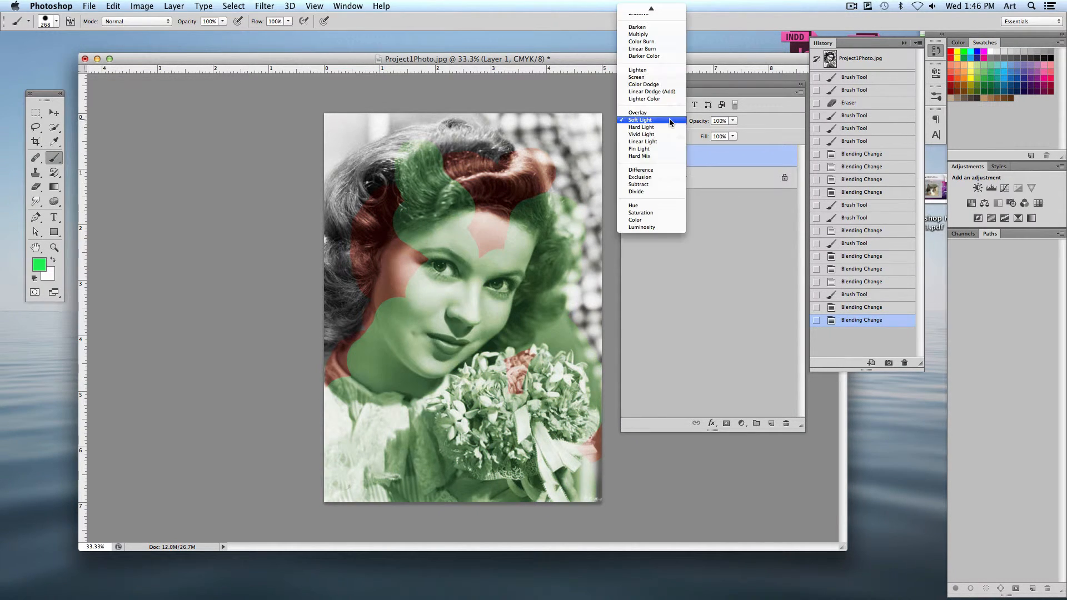
pyautogui.click(665, 134)
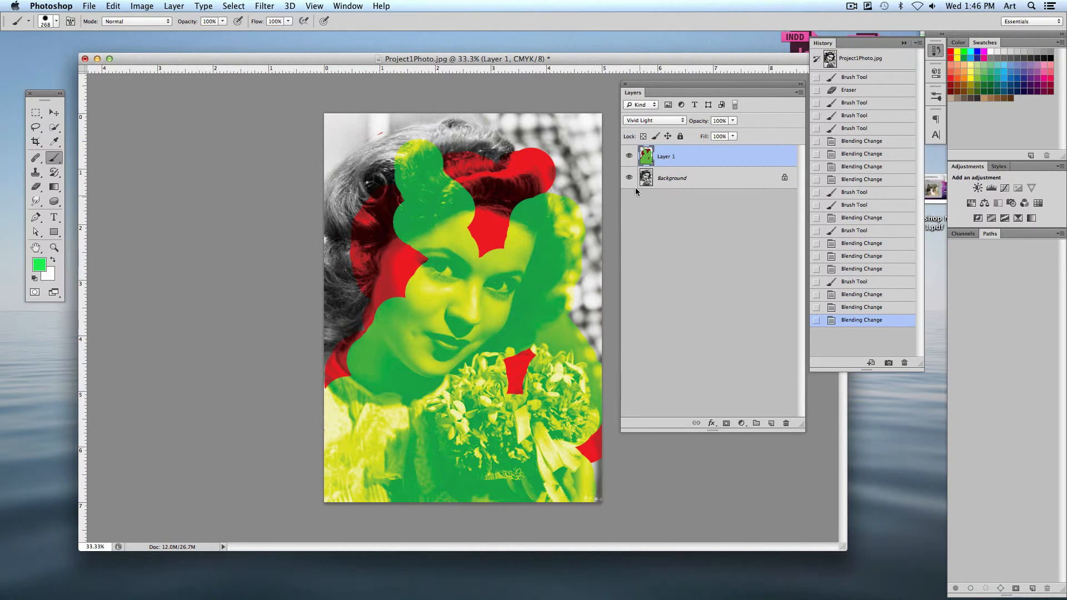
# Step: Try Difference, Exclusion, Subtract and Hue in turn as Layer 1's blending mode
pyautogui.click(654, 122)
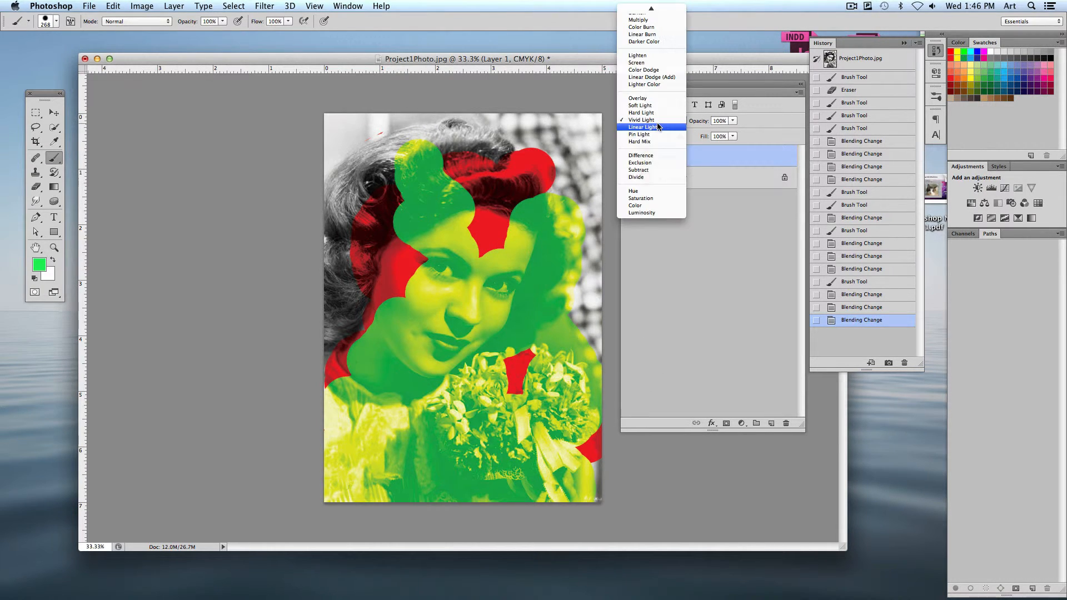
pyautogui.click(661, 155)
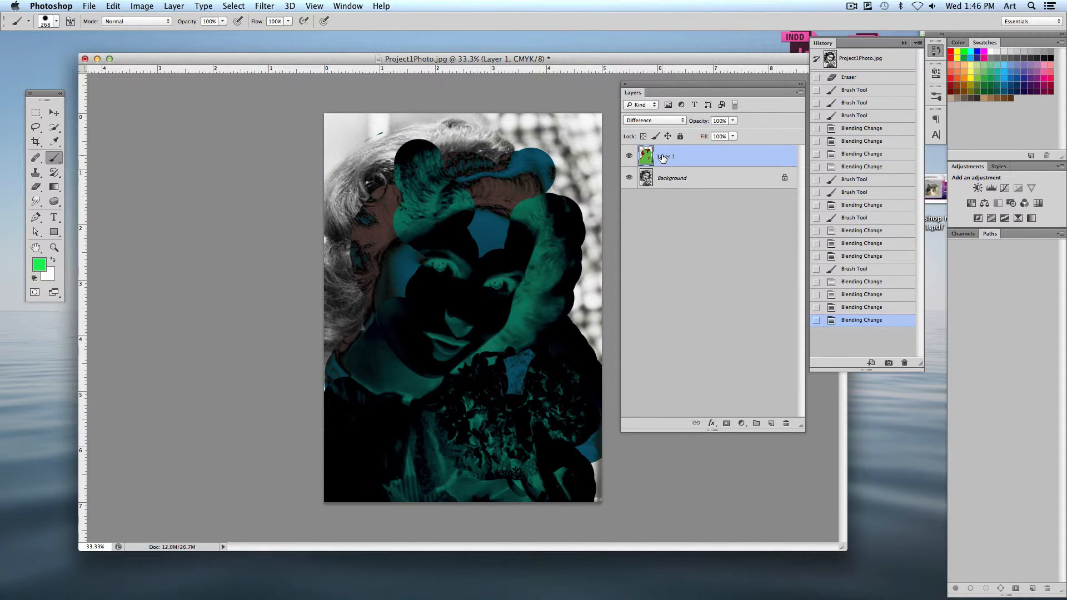
pyautogui.click(665, 121)
pyautogui.click(665, 130)
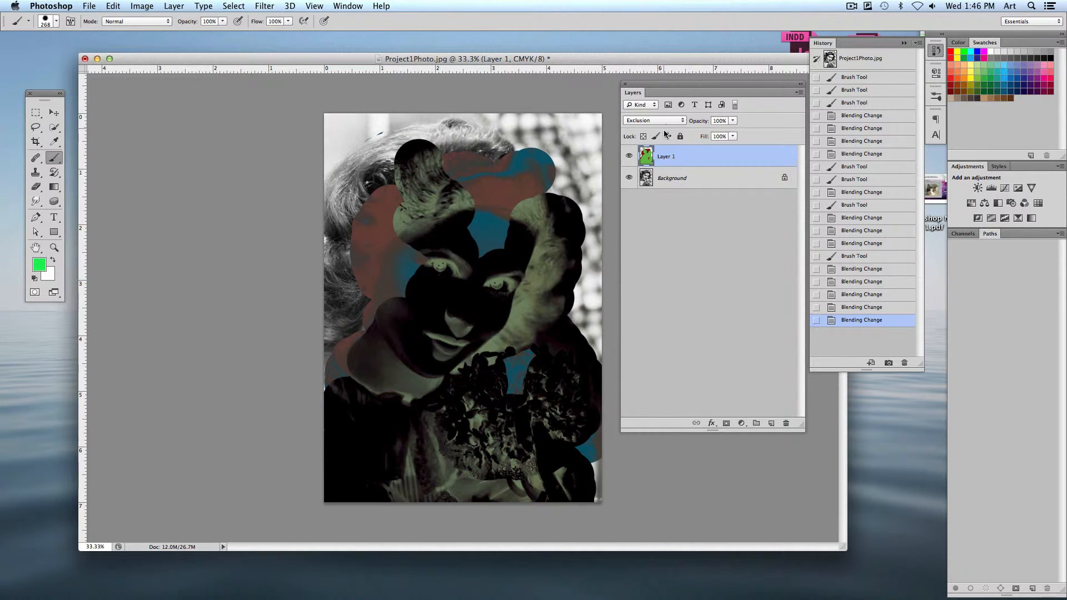
pyautogui.click(666, 129)
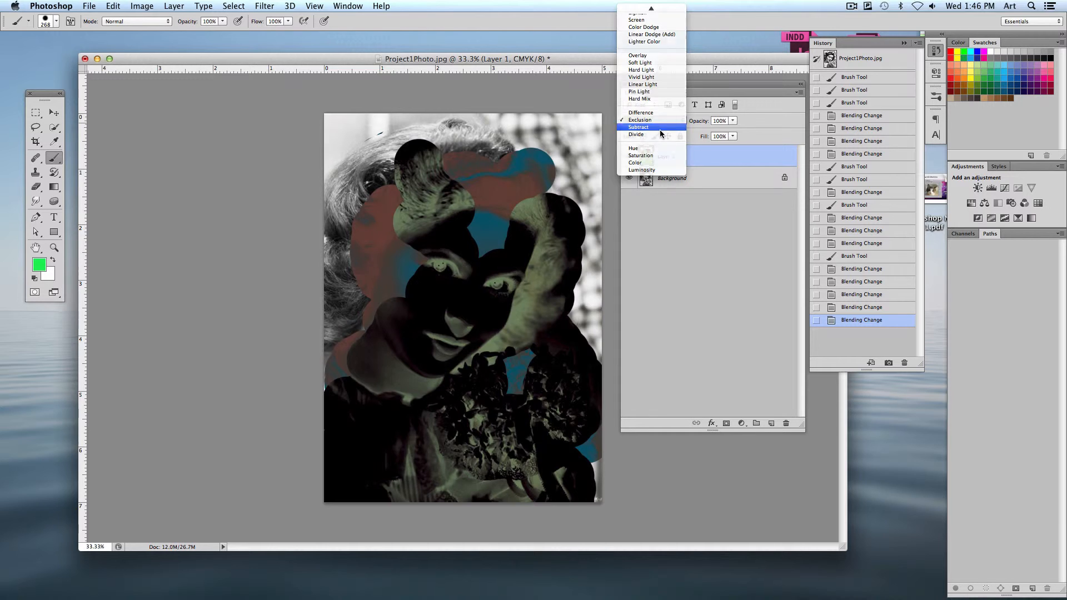
pyautogui.click(661, 131)
pyautogui.click(683, 120)
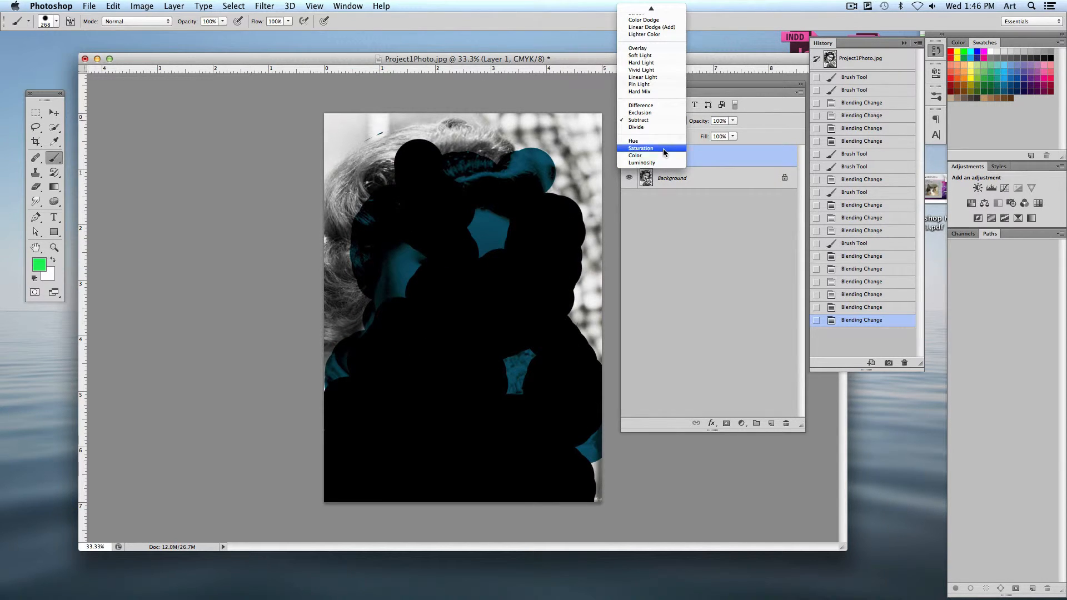
pyautogui.click(663, 141)
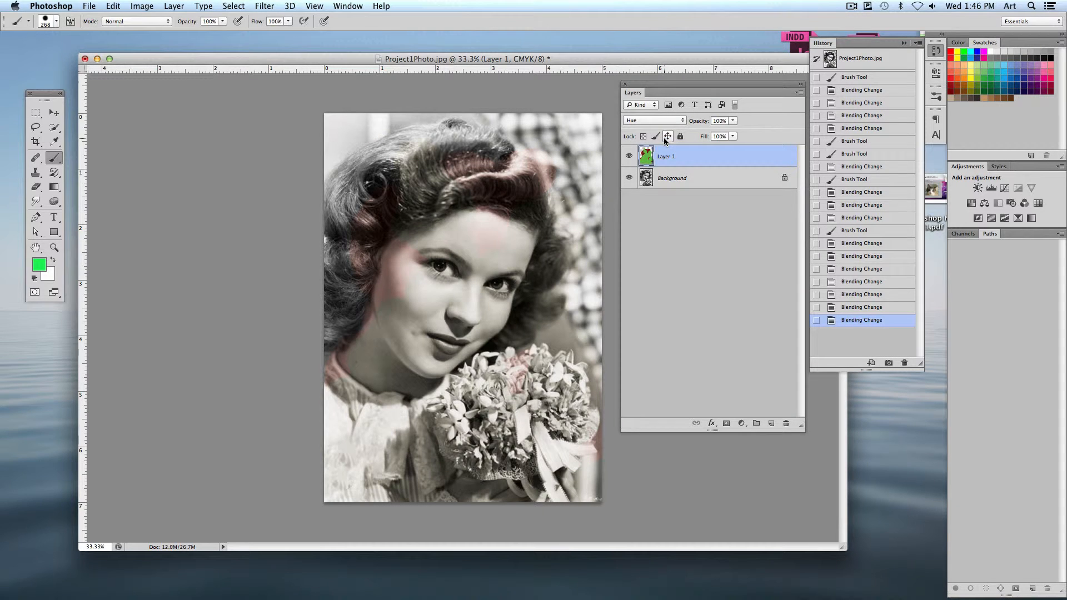
# Step: Set Layer 1's blending mode to Color and paint green over most of the red areas on the hair and face
pyautogui.click(660, 122)
pyautogui.click(656, 135)
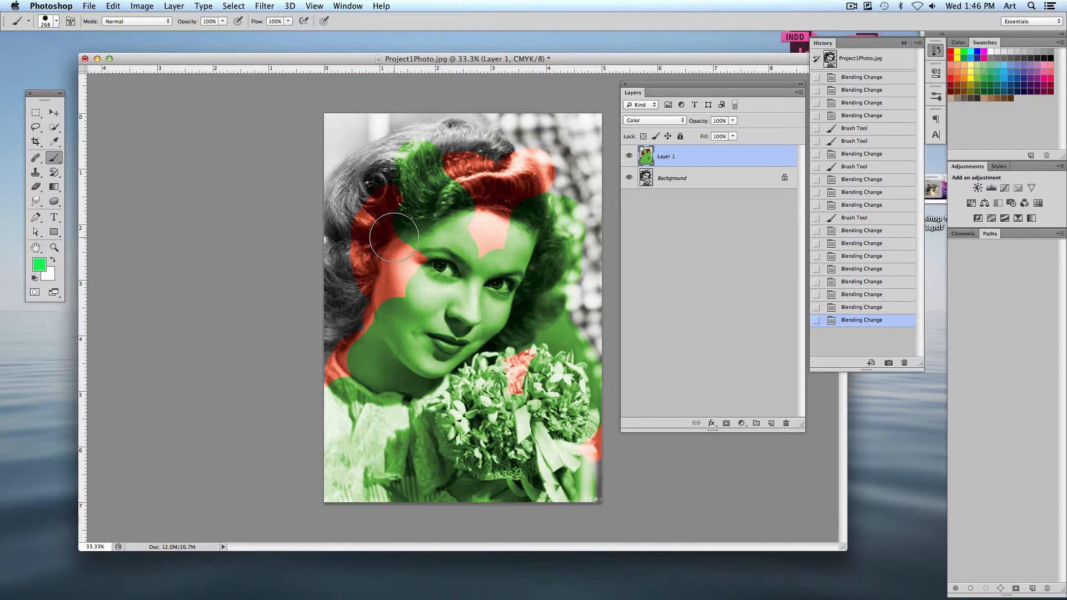
pyautogui.moveTo(500, 164)
pyautogui.mouseDown()
pyautogui.moveTo(473, 210)
pyautogui.moveTo(507, 280)
pyautogui.moveTo(447, 383)
pyautogui.moveTo(380, 288)
pyautogui.moveTo(392, 262)
pyautogui.moveTo(422, 239)
pyautogui.mouseUp()
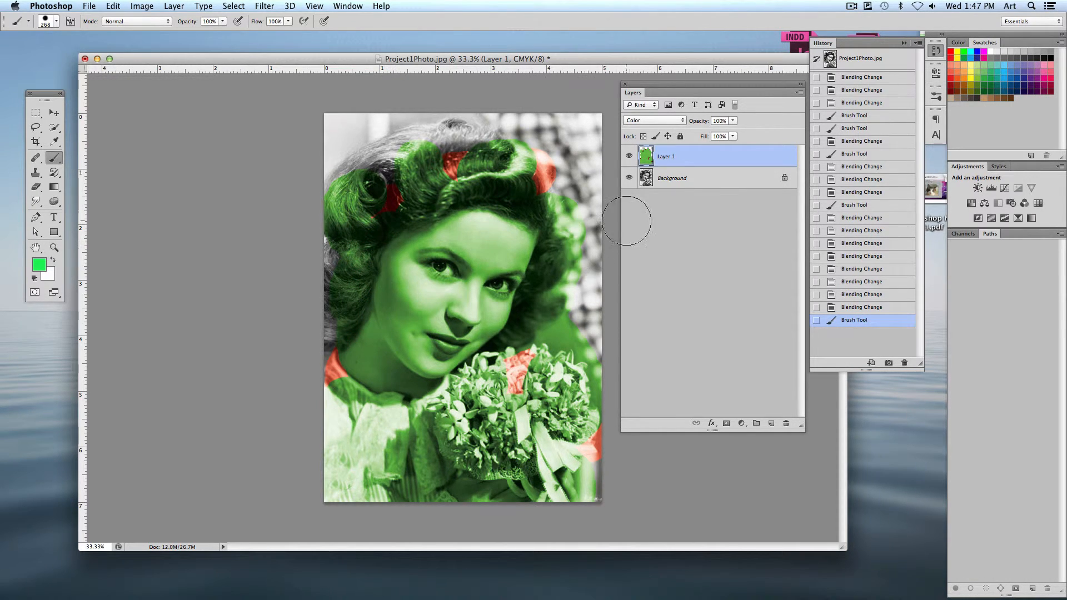
pyautogui.click(636, 121)
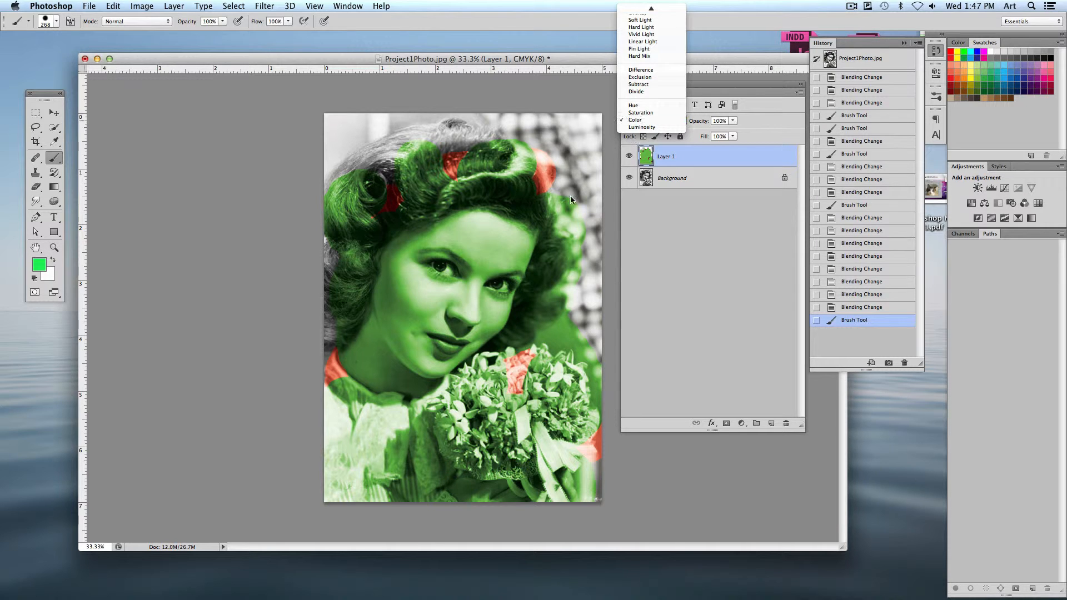
pyautogui.click(481, 208)
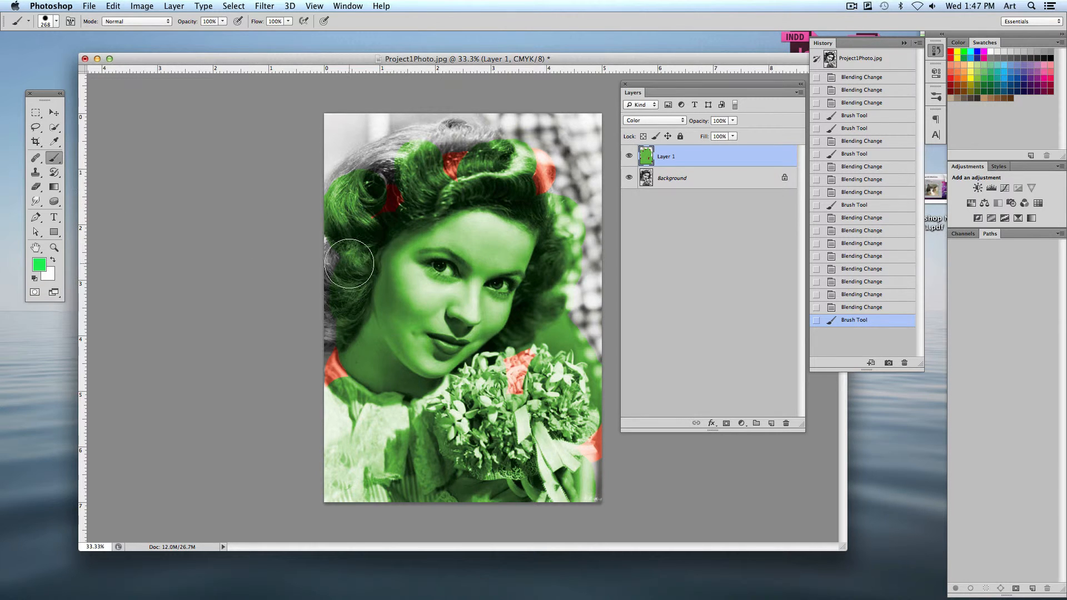
# Step: Set the Eraser to 101 px and erase paint from the hair above the forehead
pyautogui.click(37, 188)
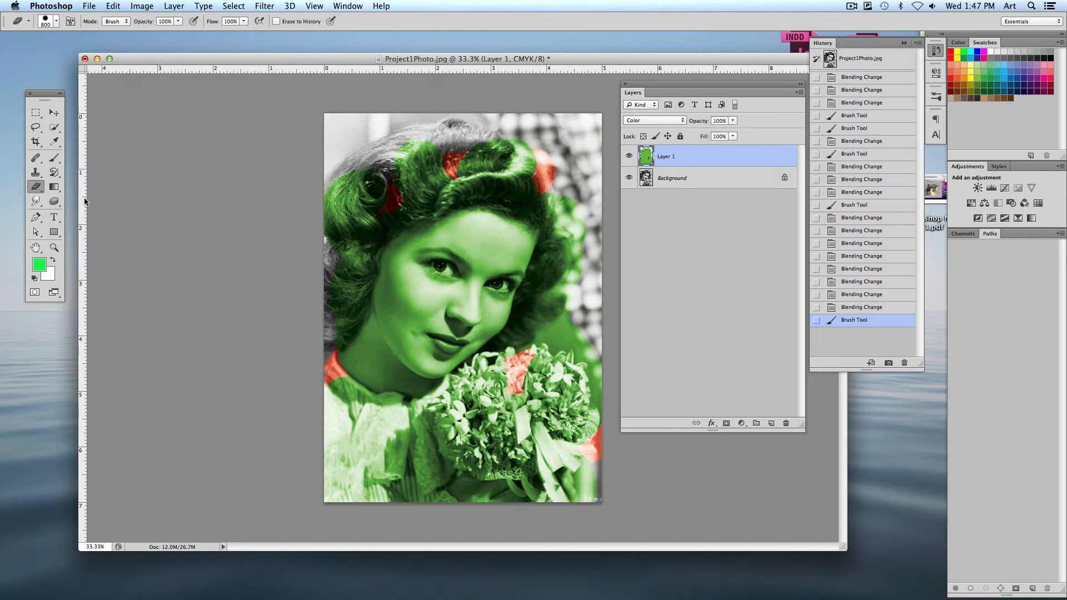
pyautogui.click(55, 22)
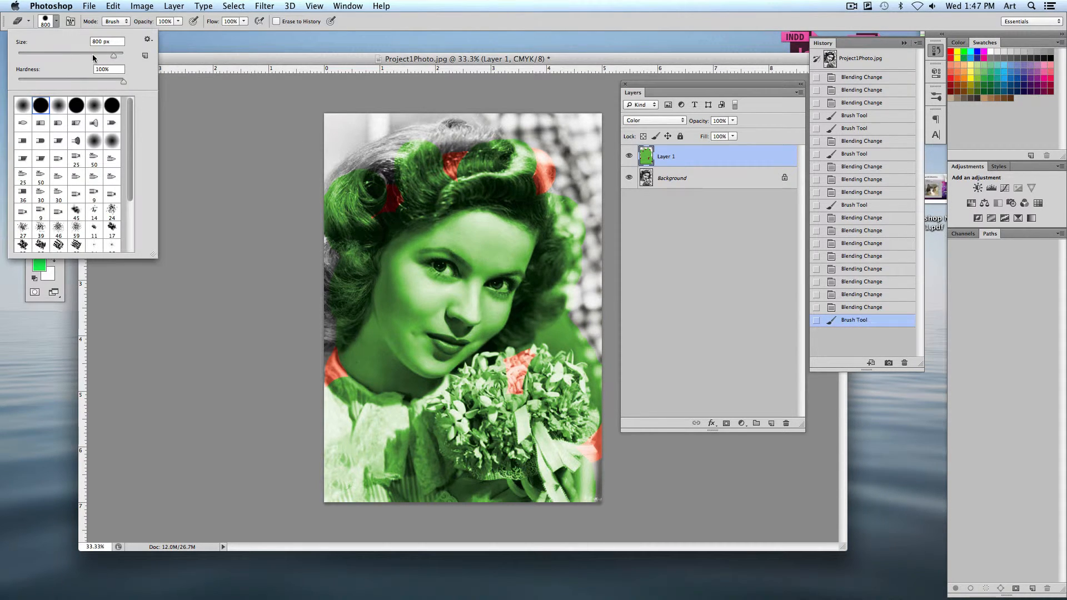
pyautogui.moveTo(113, 57); pyautogui.dragTo(102, 57)
pyautogui.click(55, 22)
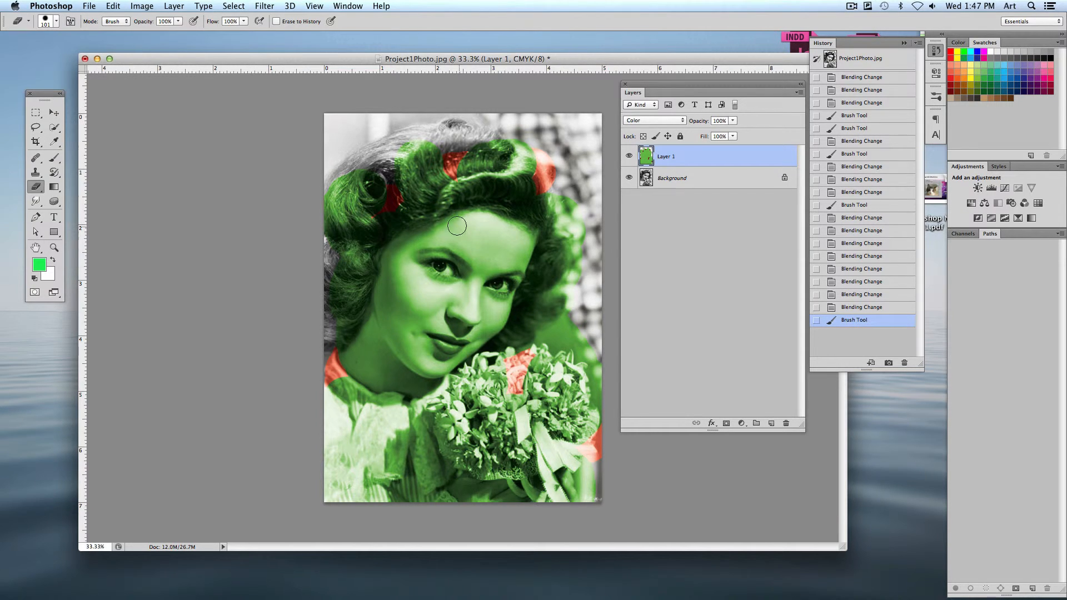
pyautogui.moveTo(415, 192); pyautogui.dragTo(451, 209)
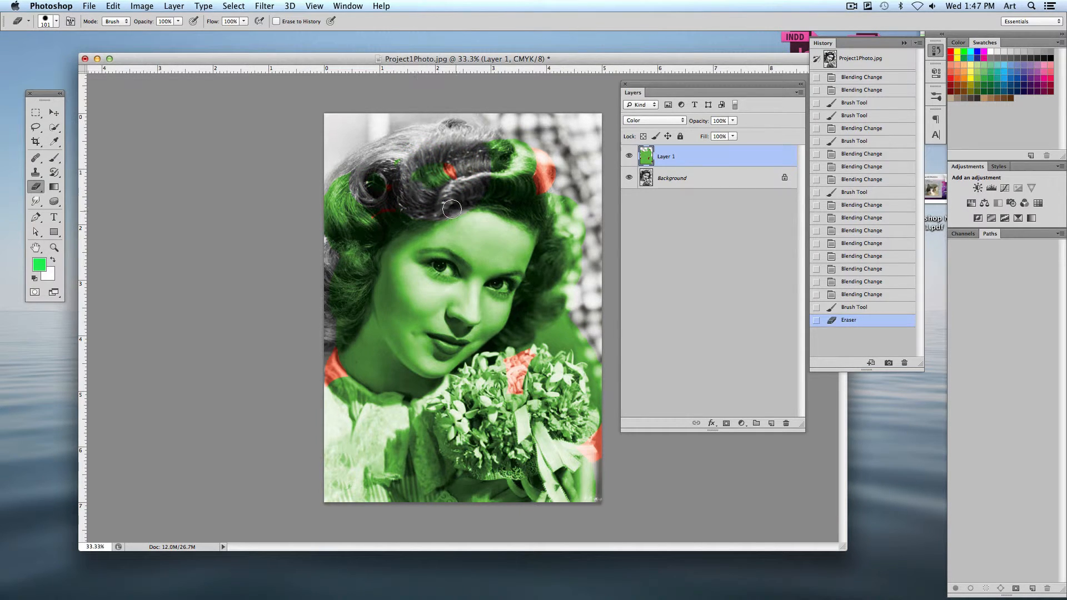
# Step: Enlarge the Eraser to 3105 px and clear all remaining paint from Layer 1
pyautogui.click(56, 22)
pyautogui.moveTo(82, 56); pyautogui.dragTo(132, 57)
pyautogui.moveTo(505, 223); pyautogui.dragTo(464, 244)
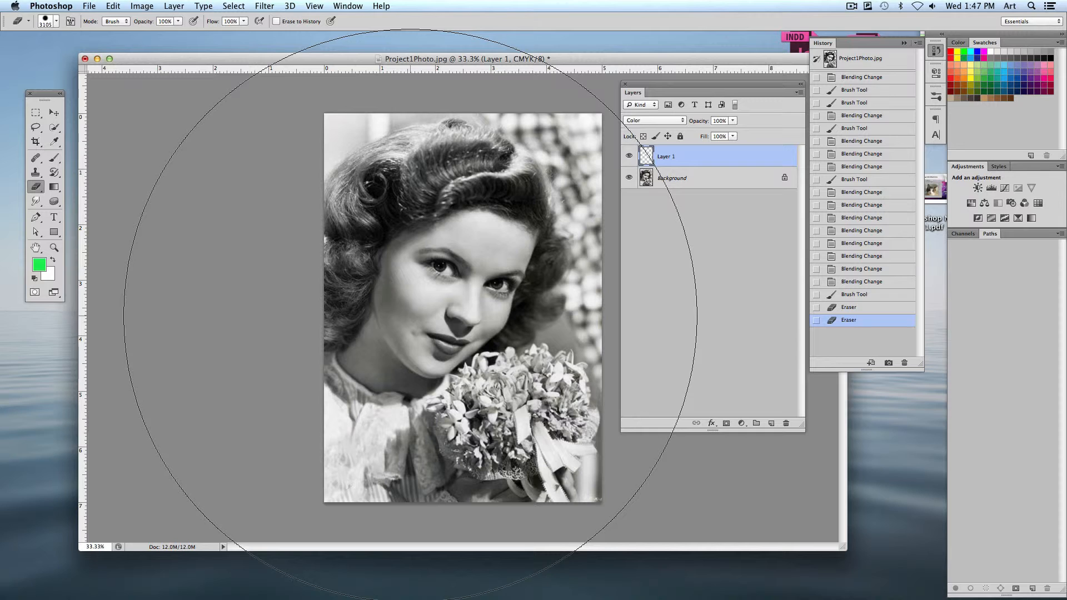
# Step: Reduce the Eraser to 136 px and dab it on Layer 1 beside the jaw
pyautogui.click(56, 22)
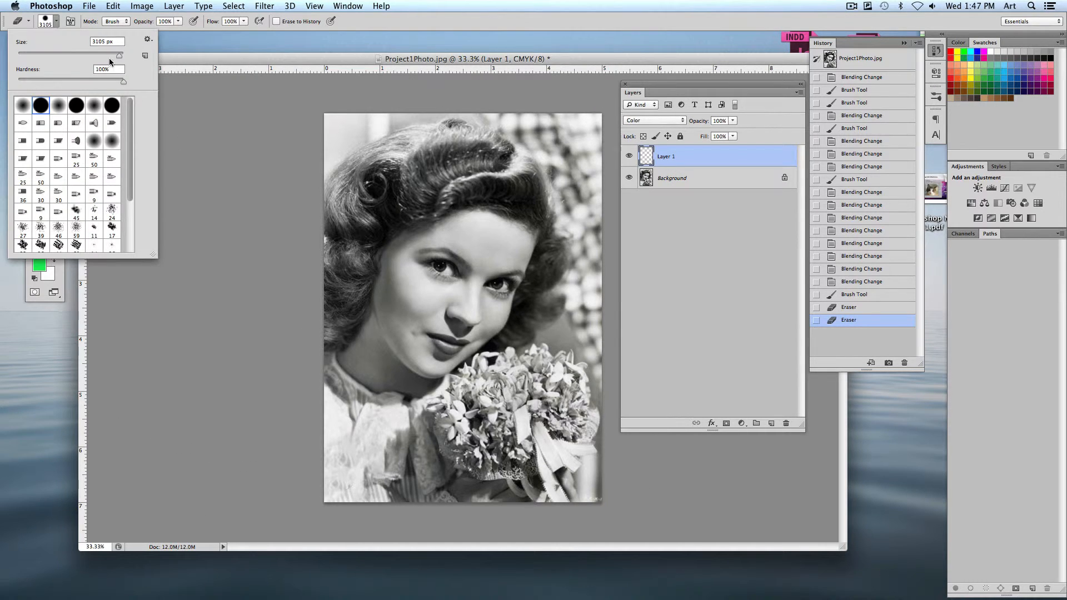
pyautogui.click(79, 54)
pyautogui.click(530, 382)
pyautogui.click(403, 349)
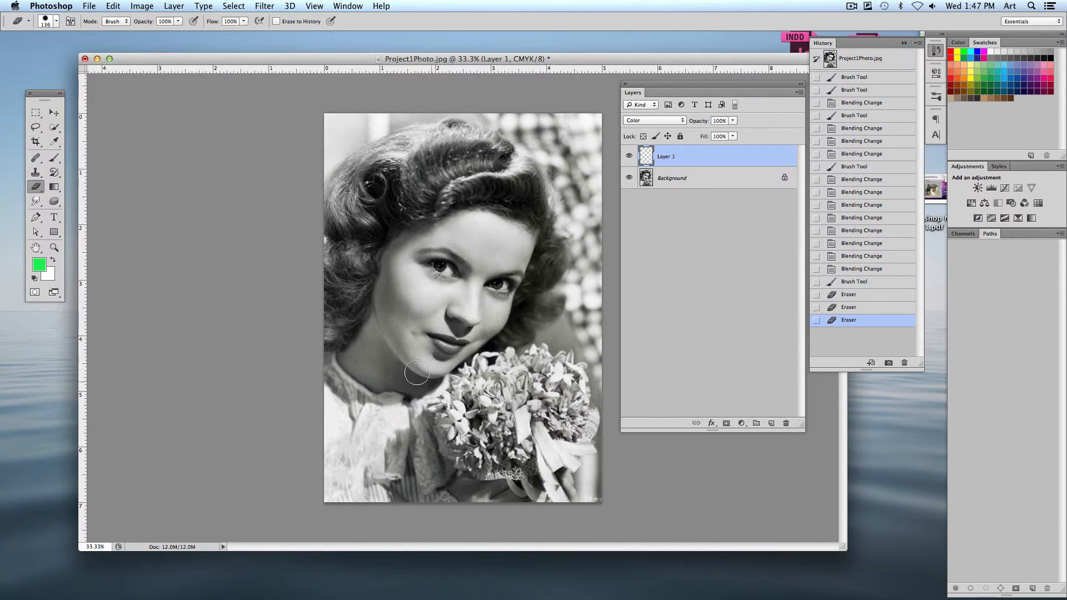
pyautogui.click(55, 158)
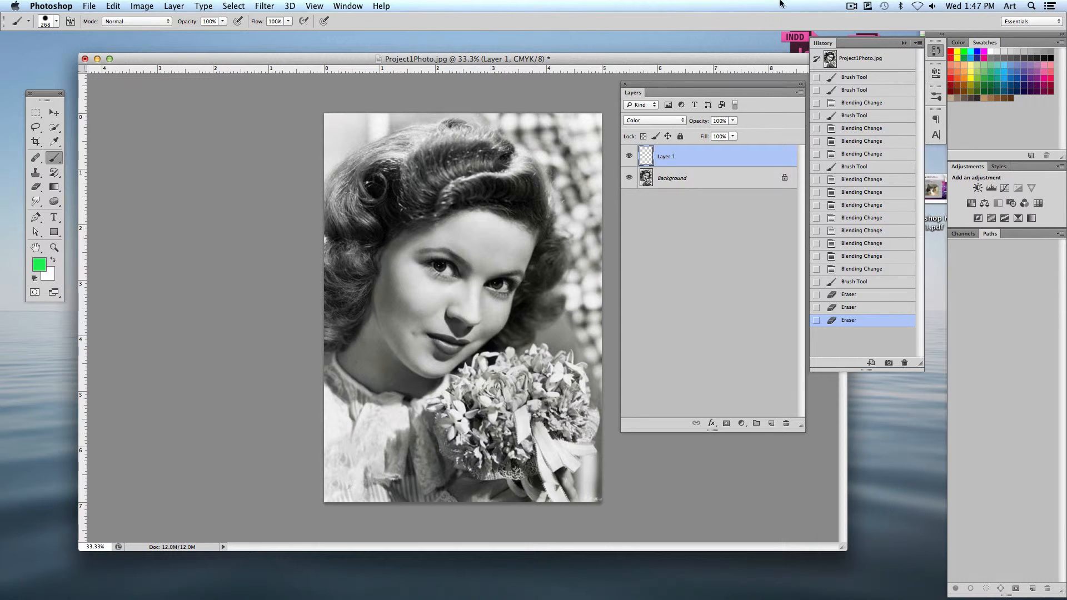
pyautogui.click(851, 6)
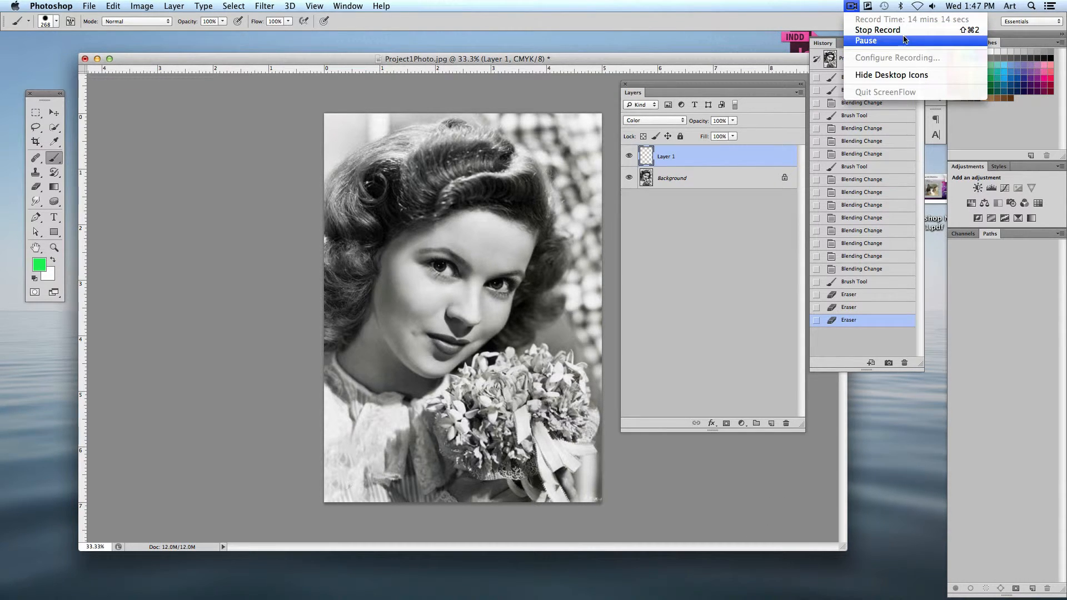
pyautogui.click(877, 43)
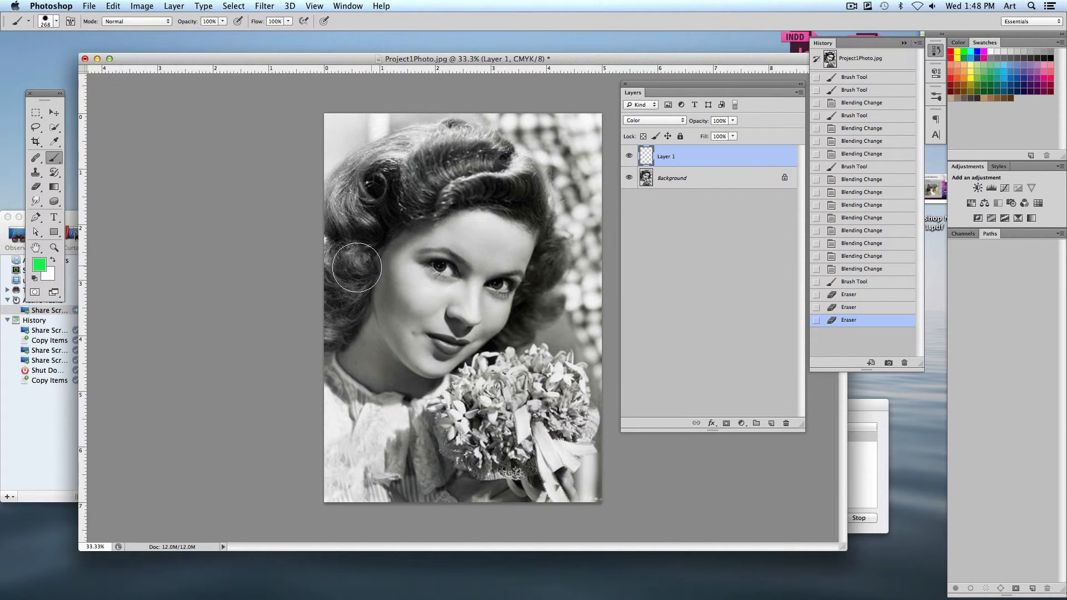
# Step: Zoom in on the face to 100%, zoom back out and return to 66.7% magnification
pyautogui.click(53, 249)
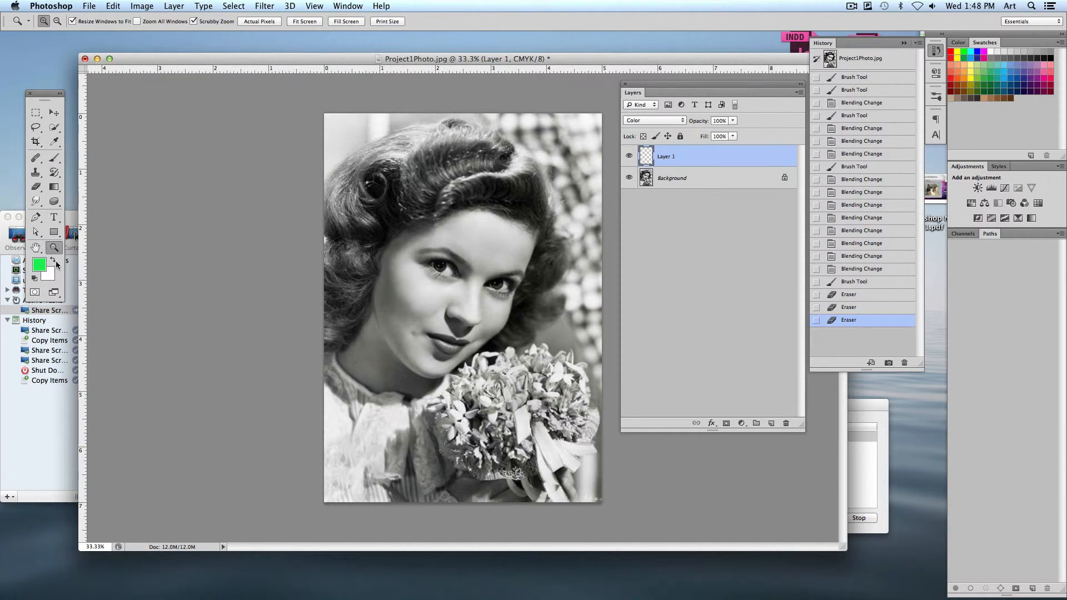
pyautogui.click(481, 236)
pyautogui.click(323, 250)
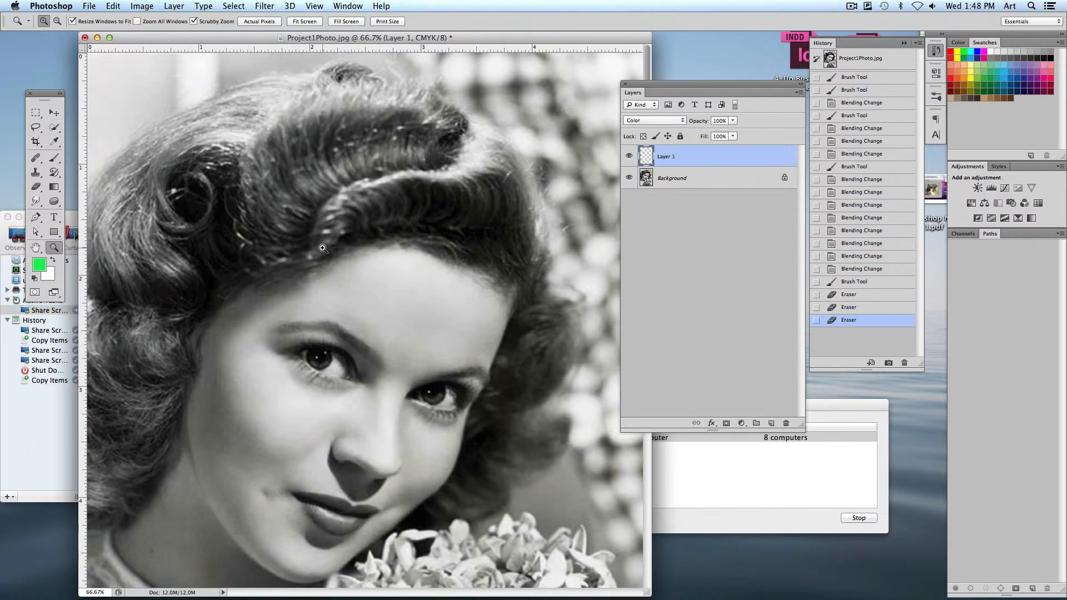
pyautogui.click(394, 288)
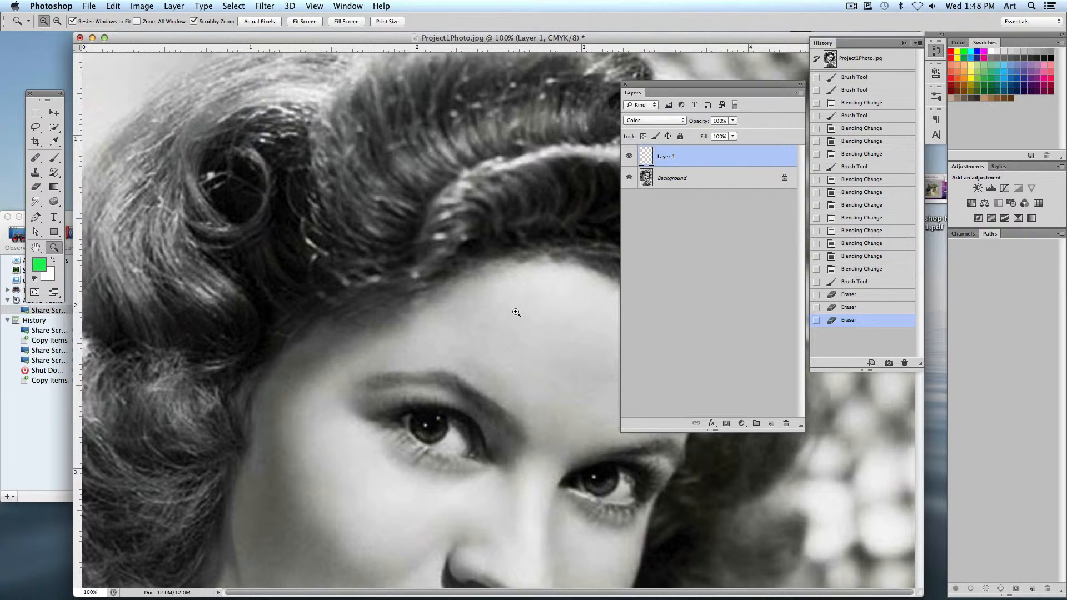
pyautogui.press('alt')
pyautogui.keyDown('alt'); pyautogui.click(516, 313); pyautogui.keyUp('alt')
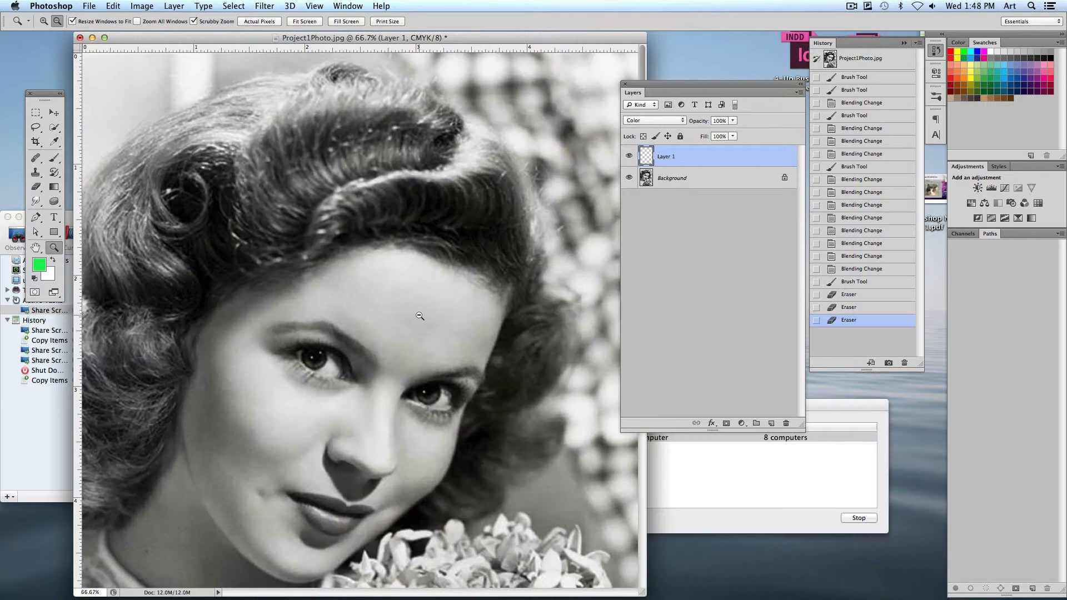
pyautogui.keyDown('alt'); pyautogui.click(418, 315); pyautogui.keyUp('alt')
pyautogui.click(253, 263)
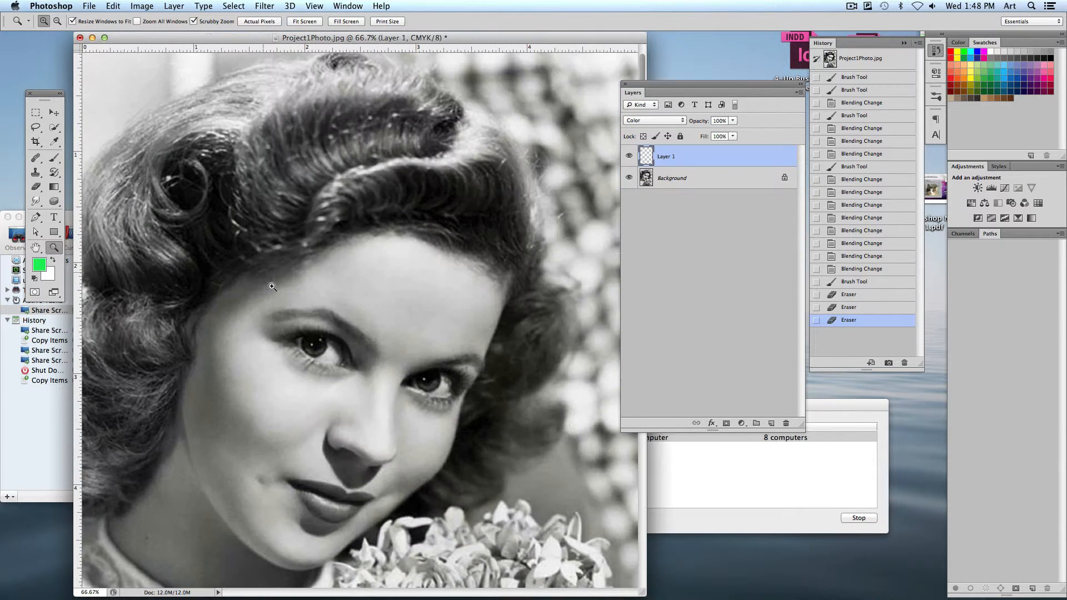
# Step: Widen the document window, move the Layers panel away from the face, and check Layer 1's blending mode choices, leaving Color selected
pyautogui.moveTo(647, 592); pyautogui.dragTo(892, 597)
pyautogui.moveTo(650, 90); pyautogui.dragTo(767, 103)
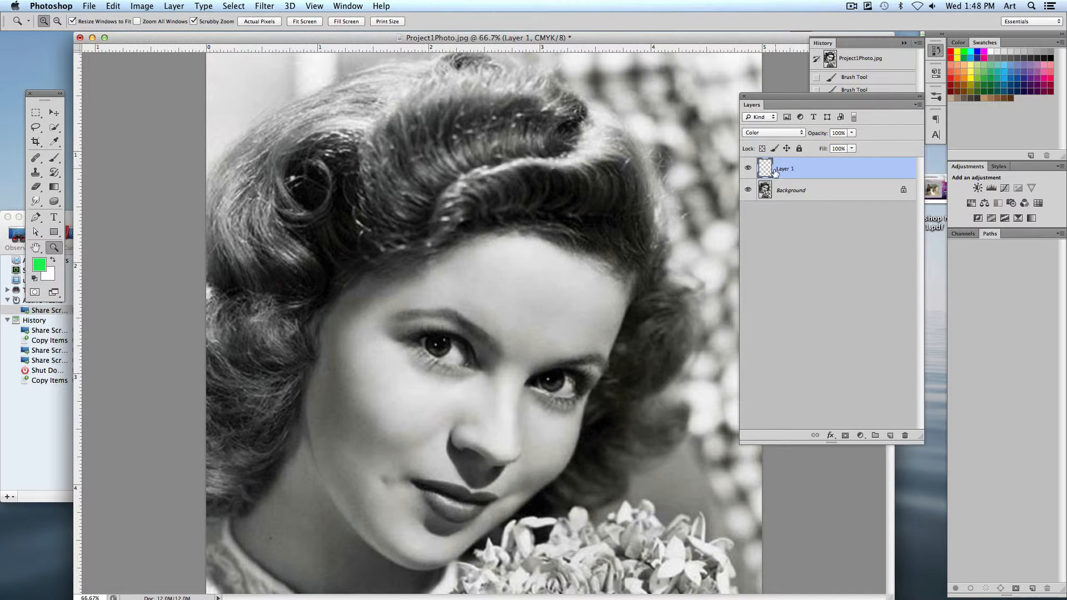
pyautogui.click(763, 133)
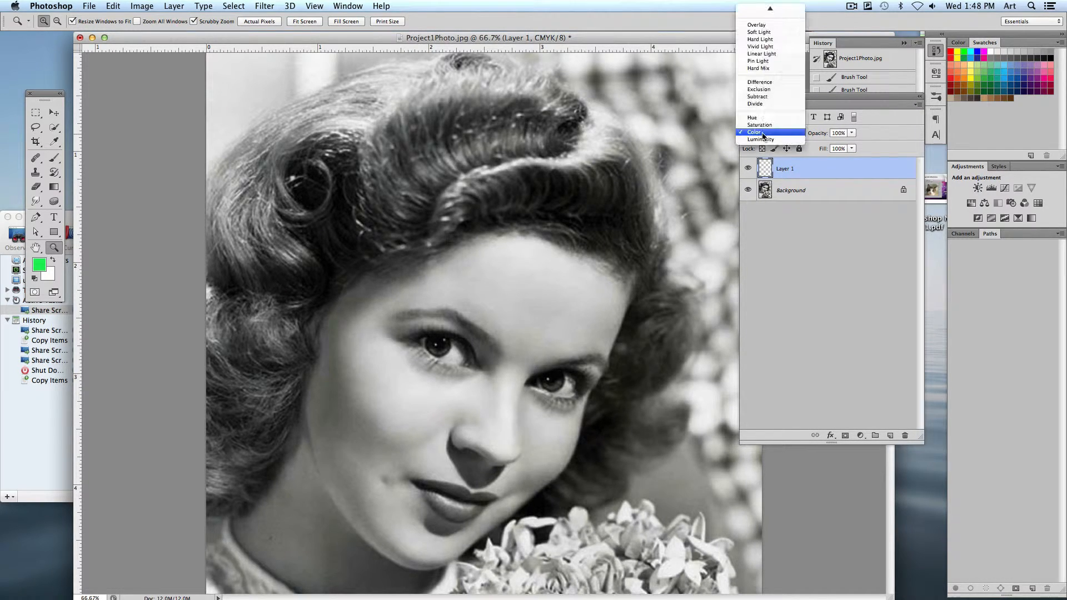
pyautogui.click(782, 177)
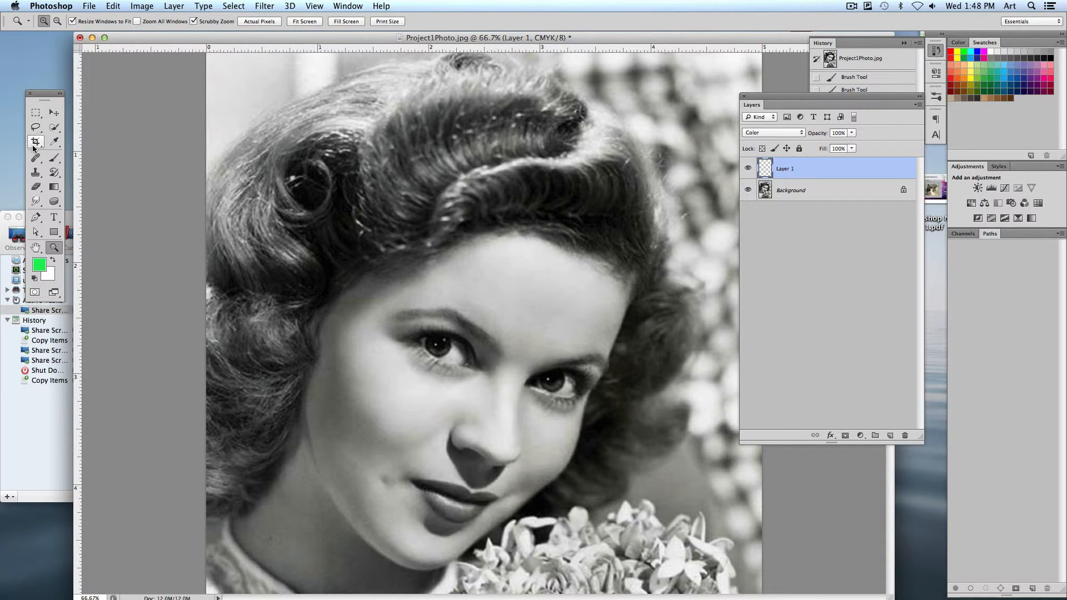
# Step: Select the Brush tool and set its size to 111 px
pyautogui.click(59, 159)
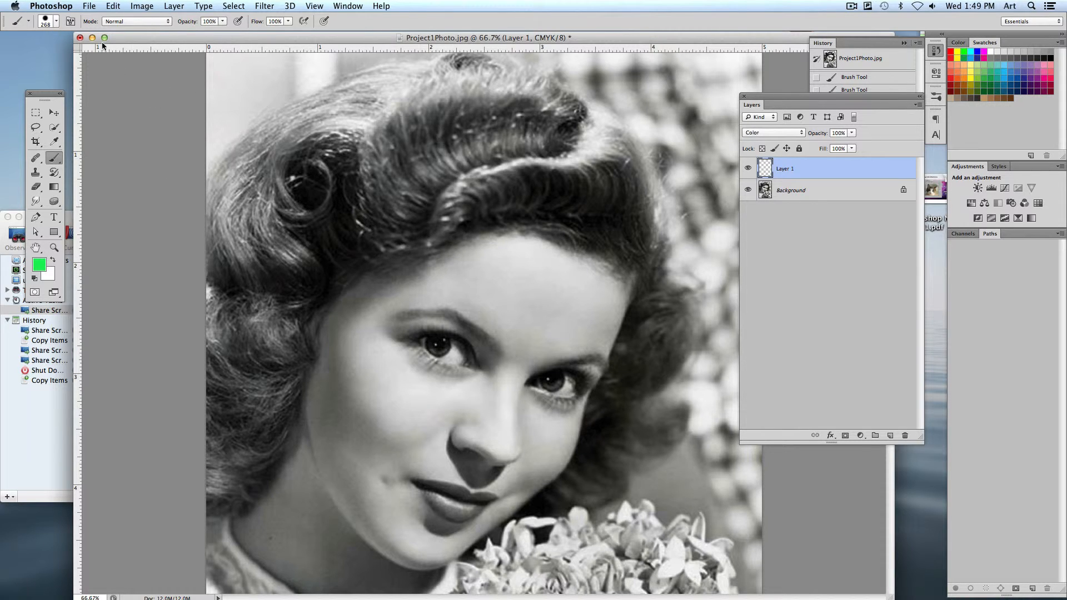
pyautogui.click(55, 22)
pyautogui.moveTo(100, 56); pyautogui.dragTo(74, 58)
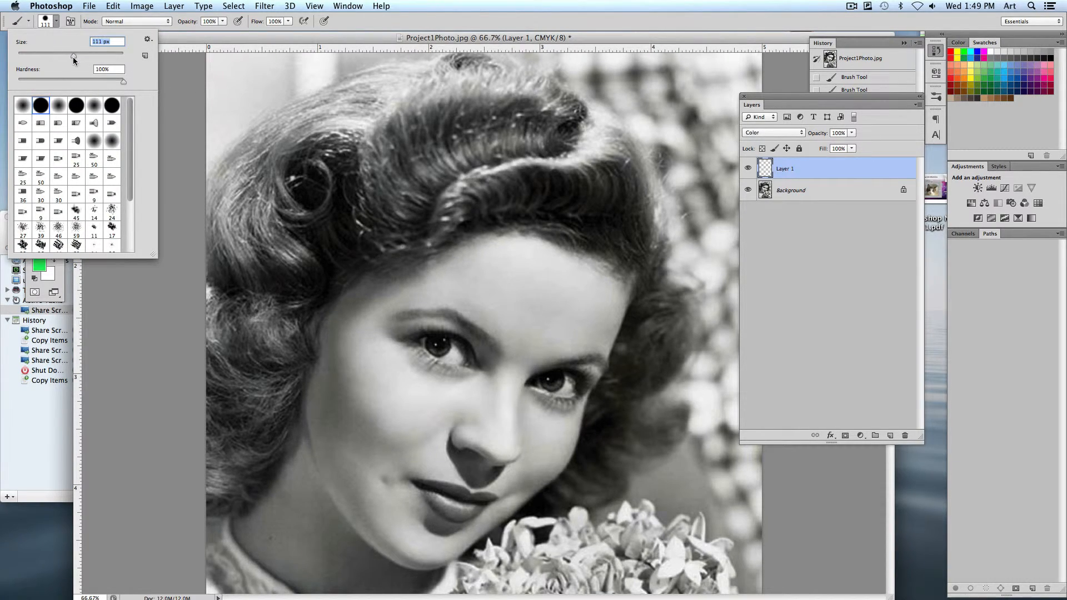
# Step: Set the Brush size to 100 px, keeping its hardness and opacity at 100%
pyautogui.click(56, 22)
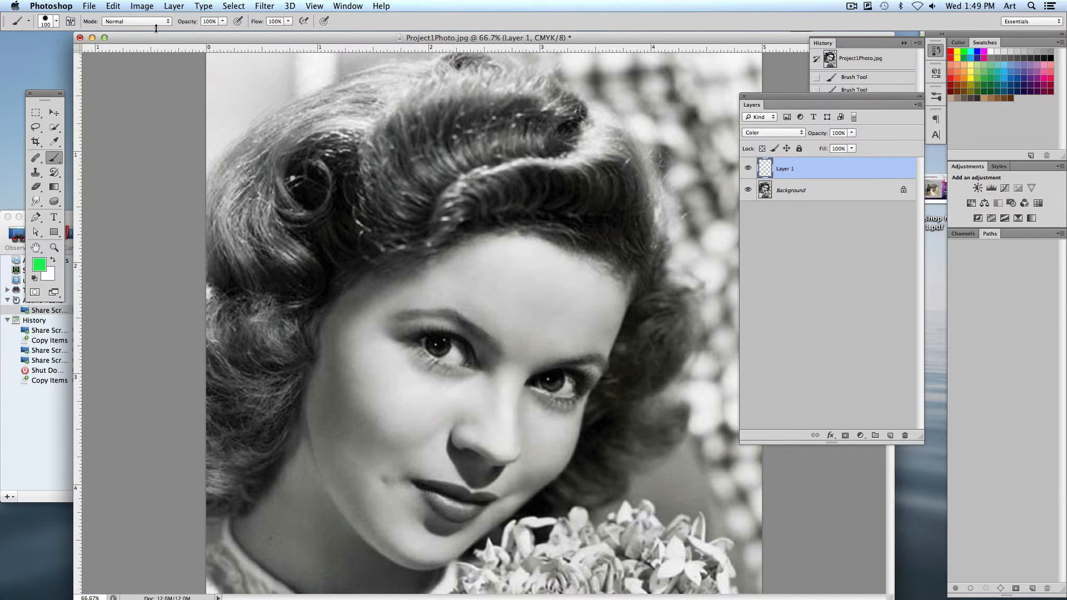
pyautogui.click(57, 20)
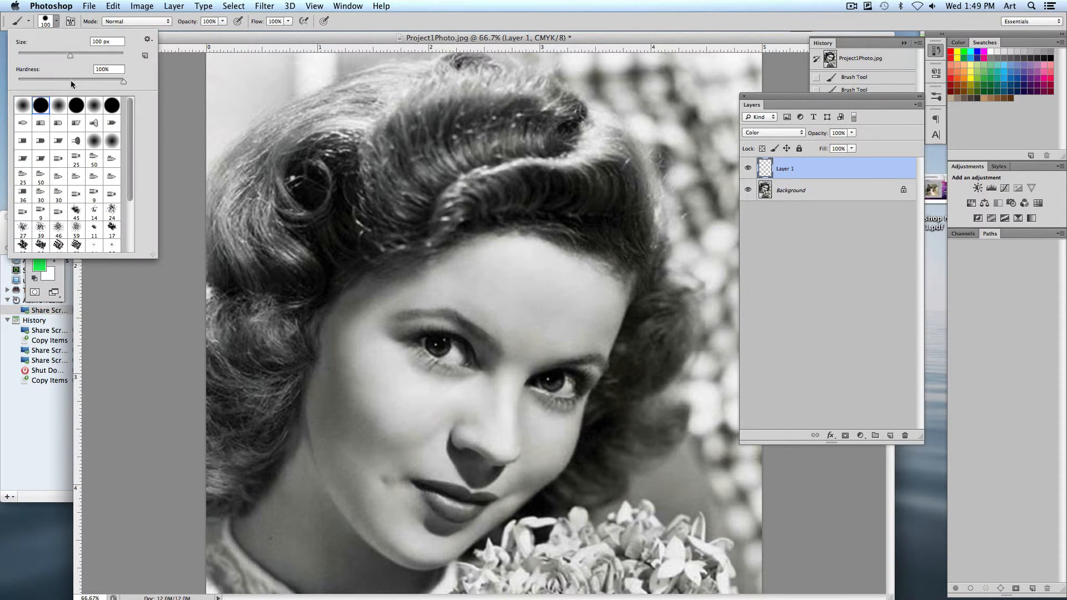
pyautogui.click(123, 82)
pyautogui.click(59, 20)
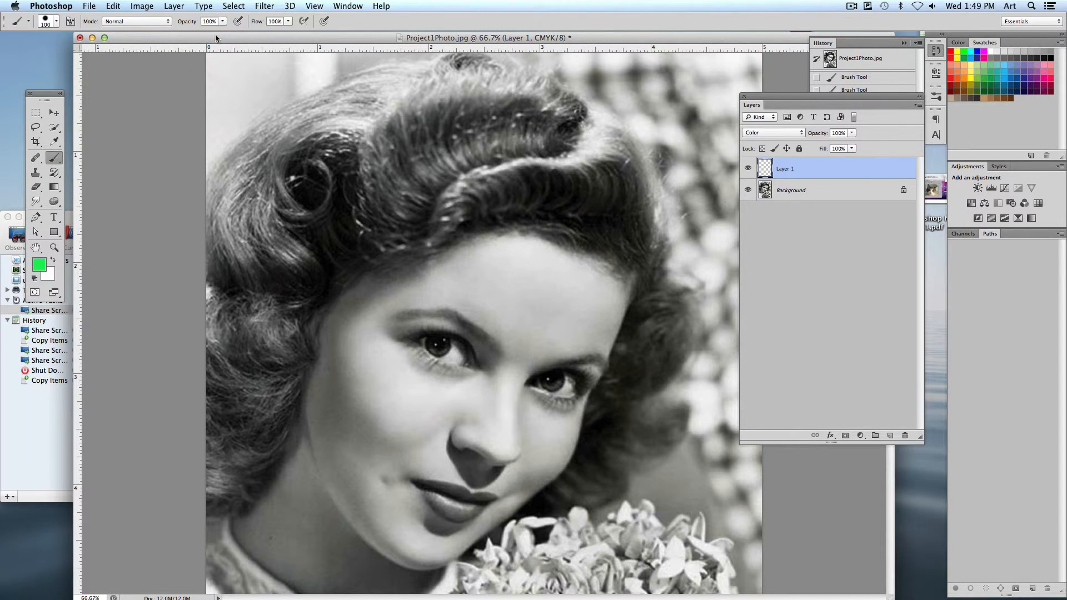
pyautogui.click(210, 21)
# Step: Switch Layer 1's blending mode to Normal and paint an opaque green patch on the forehead
pyautogui.click(771, 133)
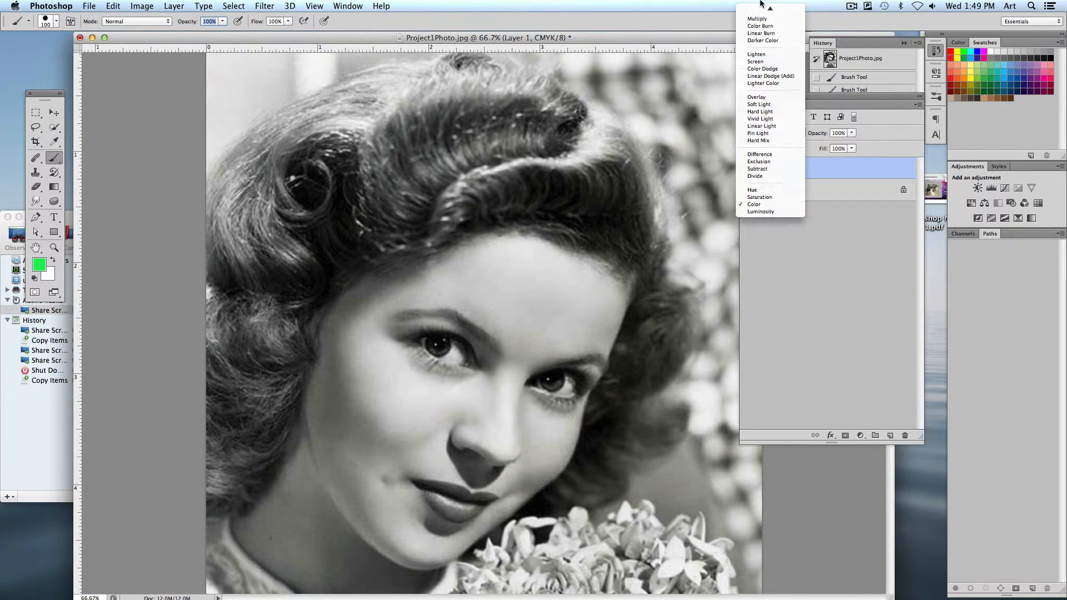
pyautogui.click(767, 9)
pyautogui.moveTo(517, 286)
pyautogui.mouseDown()
pyautogui.moveTo(565, 285)
pyautogui.moveTo(520, 272)
pyautogui.moveTo(478, 301)
pyautogui.mouseUp()
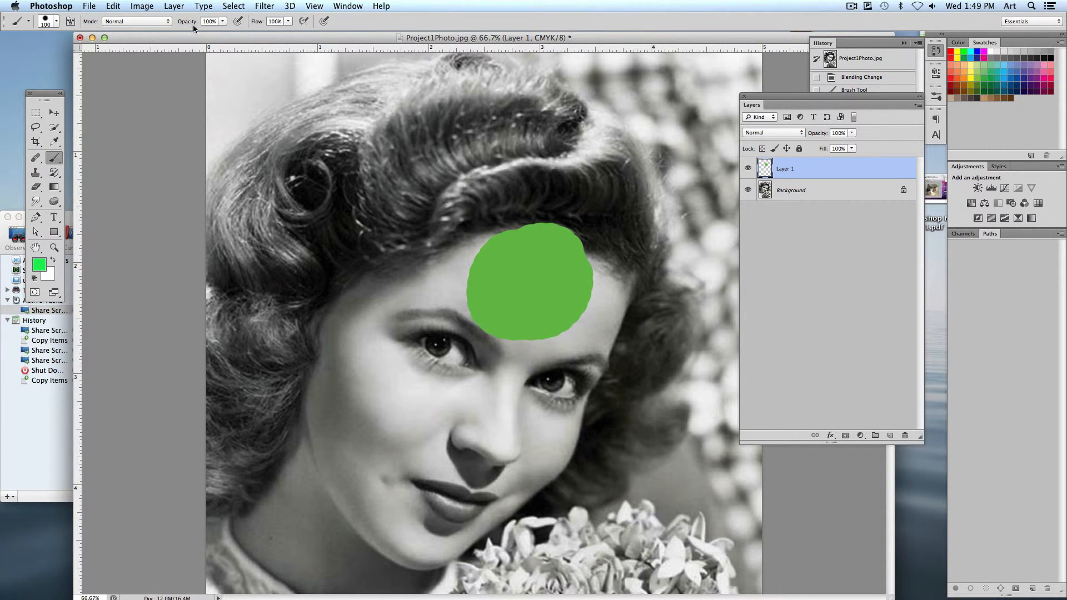
# Step: Paint overlapping green strokes beside the first patch at 46% brush opacity, and erase all the green paint from Layer 1
pyautogui.click(223, 21)
pyautogui.moveTo(422, 242)
pyautogui.mouseDown()
pyautogui.moveTo(401, 307)
pyautogui.moveTo(436, 309)
pyautogui.moveTo(425, 246)
pyautogui.moveTo(385, 271)
pyautogui.moveTo(383, 306)
pyautogui.moveTo(410, 338)
pyautogui.moveTo(457, 261)
pyautogui.moveTo(414, 252)
pyautogui.moveTo(382, 299)
pyautogui.moveTo(469, 310)
pyautogui.moveTo(405, 265)
pyautogui.moveTo(402, 322)
pyautogui.moveTo(389, 313)
pyautogui.moveTo(438, 339)
pyautogui.moveTo(405, 330)
pyautogui.moveTo(399, 350)
pyautogui.moveTo(444, 351)
pyautogui.moveTo(449, 340)
pyautogui.moveTo(425, 356)
pyautogui.moveTo(451, 350)
pyautogui.mouseUp()
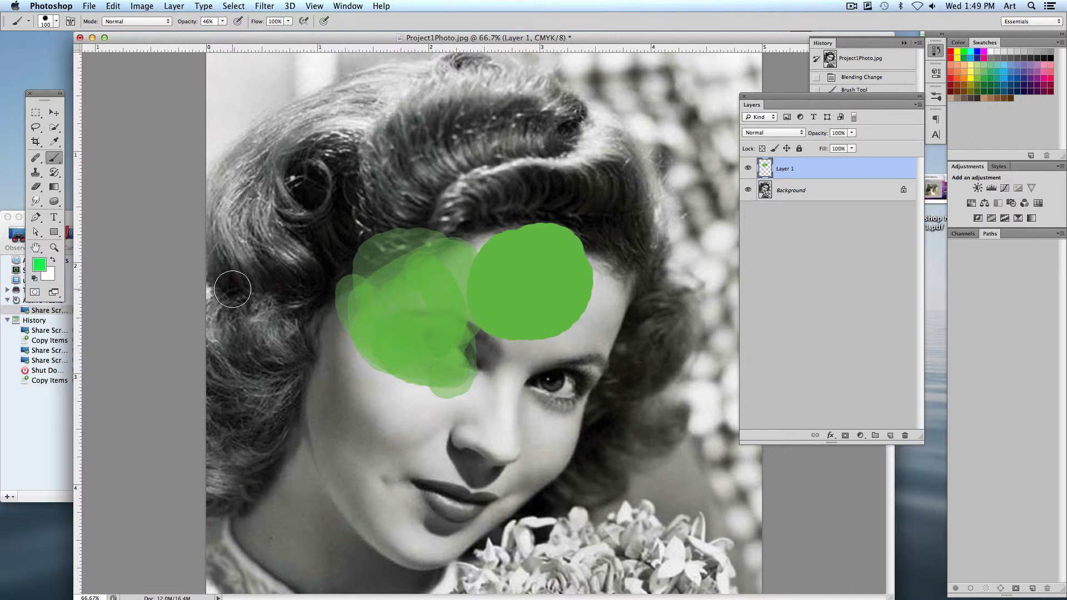
pyautogui.click(36, 187)
pyautogui.moveTo(482, 269)
pyautogui.mouseDown()
pyautogui.moveTo(496, 253)
pyautogui.moveTo(361, 289)
pyautogui.moveTo(393, 291)
pyautogui.moveTo(542, 238)
pyautogui.moveTo(400, 252)
pyautogui.mouseUp()
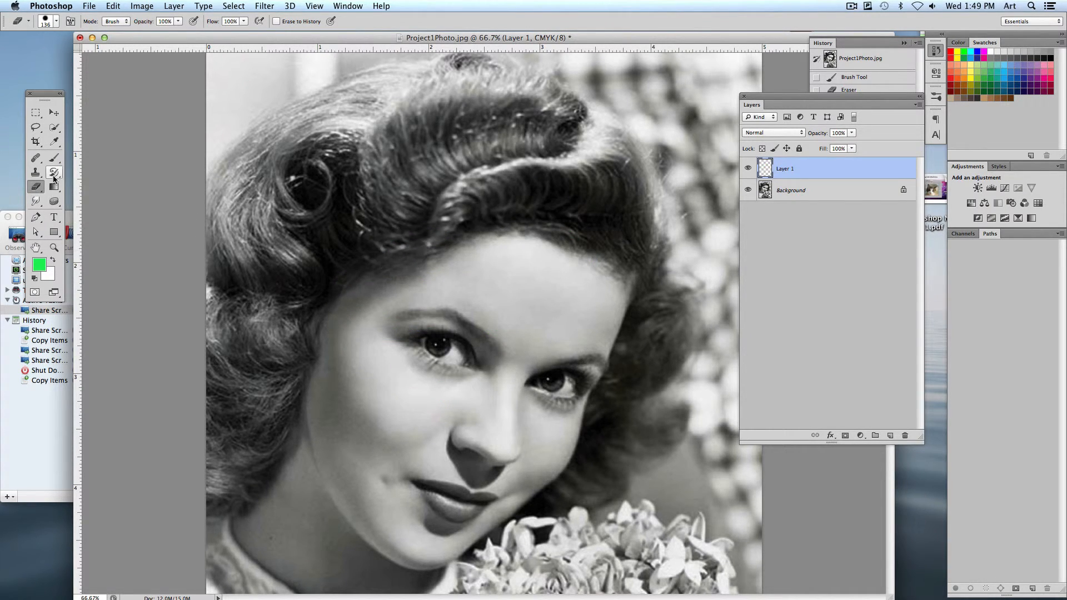
# Step: Reselect the Brush tool and set its opacity to 100%
pyautogui.click(54, 158)
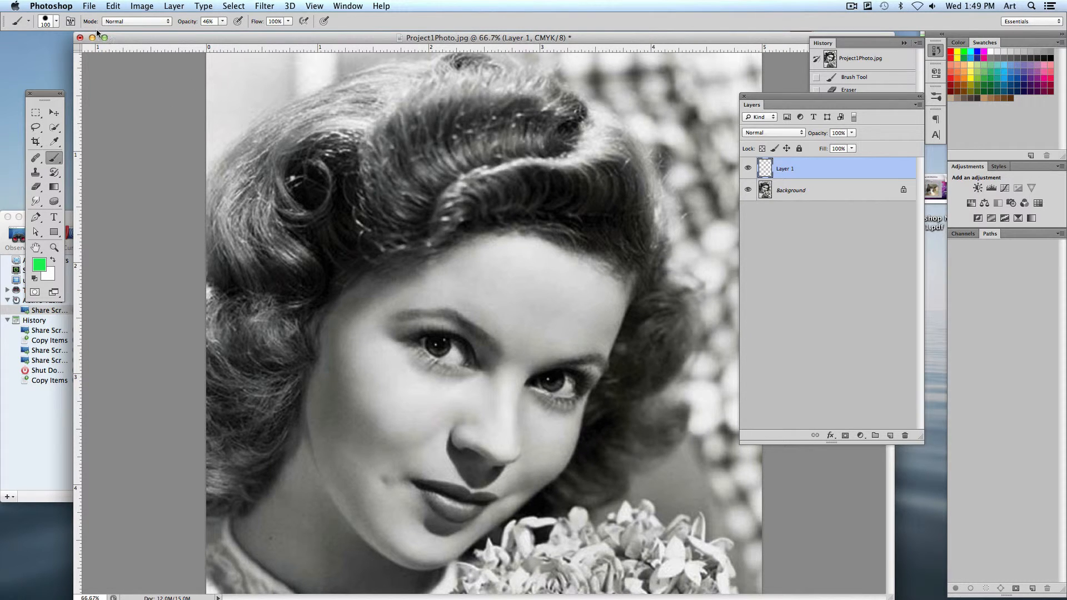
pyautogui.click(223, 22)
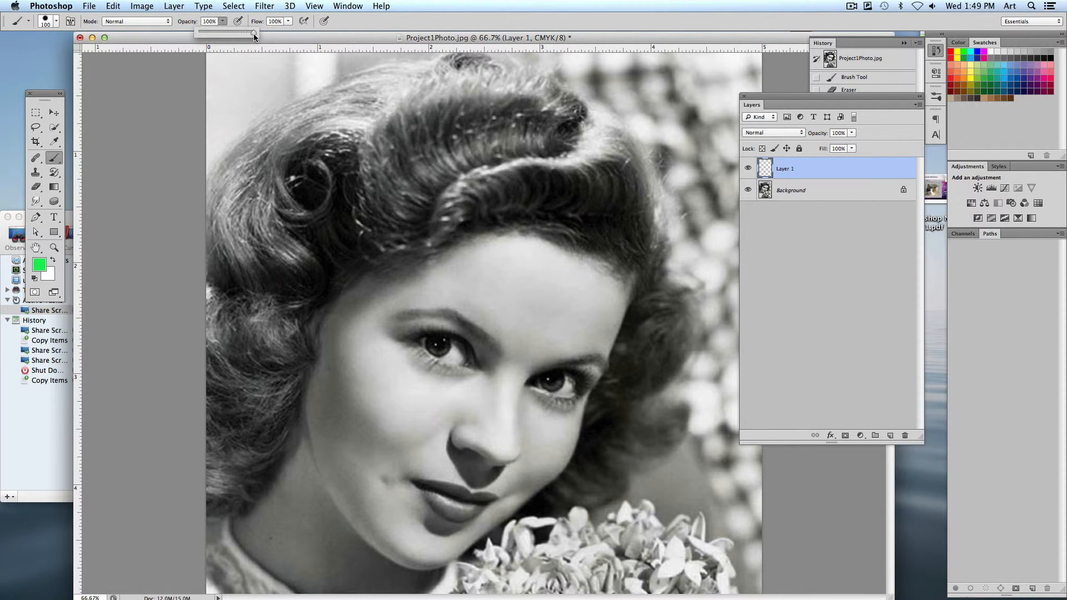
pyautogui.click(355, 23)
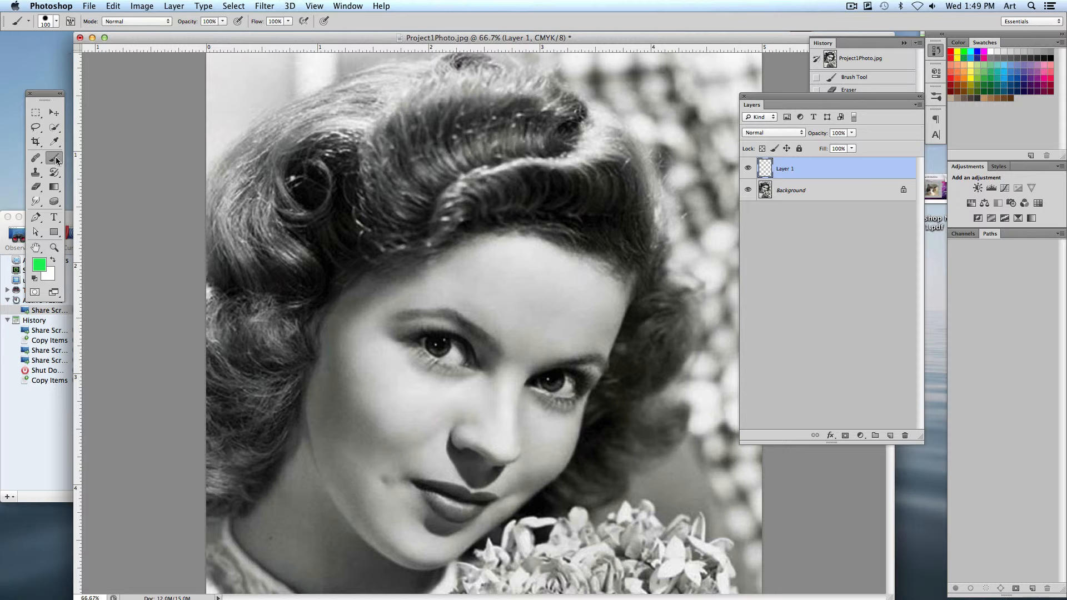
# Step: Set the foreground color to a skin tone with RGB values 255, 220, 178
pyautogui.click(35, 263)
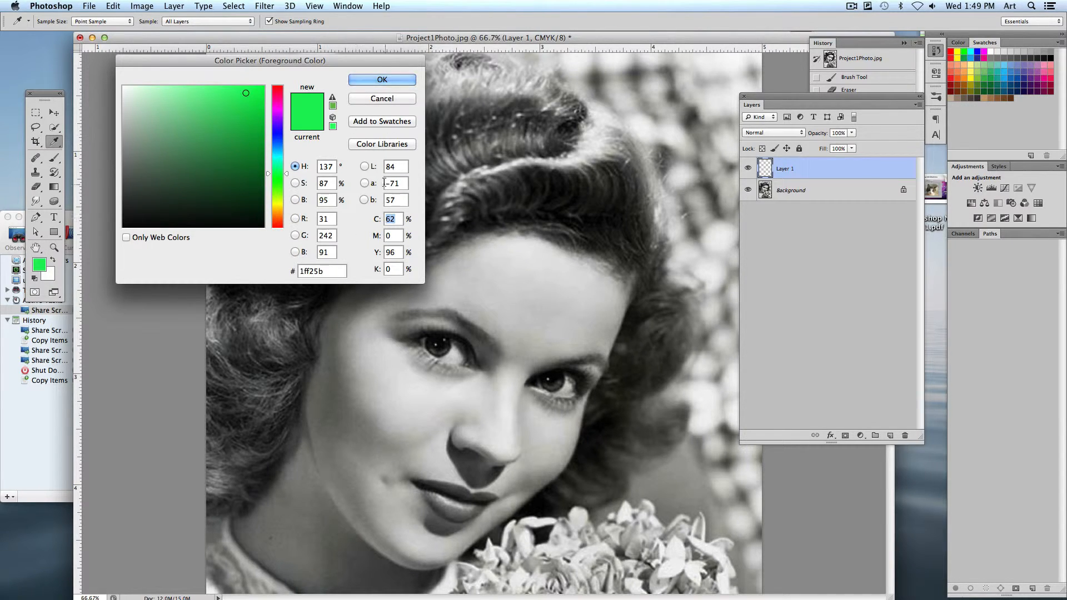
pyautogui.click(322, 220)
pyautogui.write('255')
pyautogui.click(333, 234)
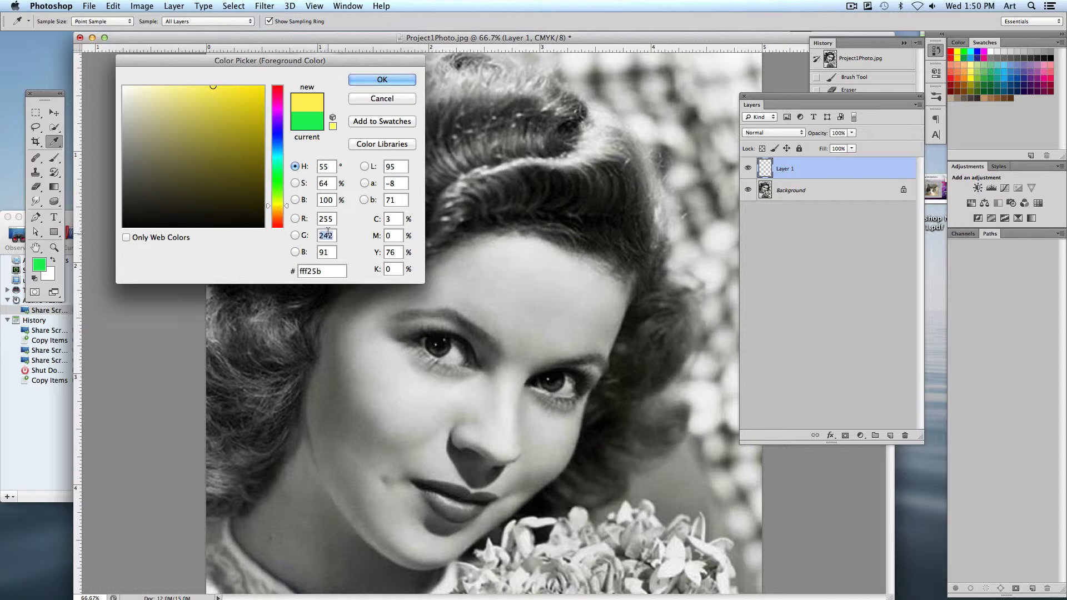
pyautogui.write('220')
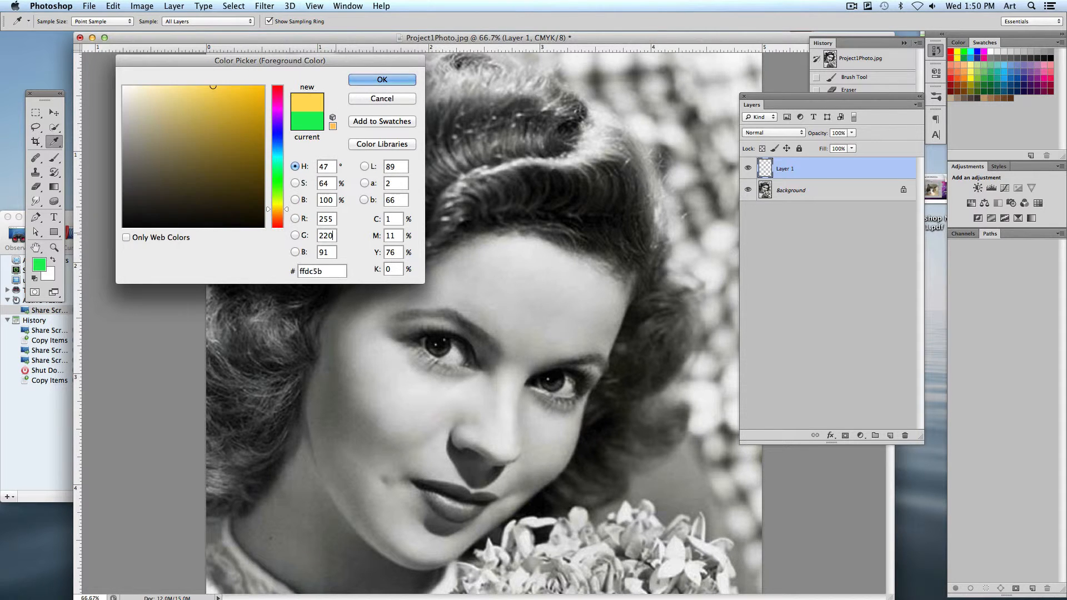
pyautogui.click(322, 251)
pyautogui.write('178')
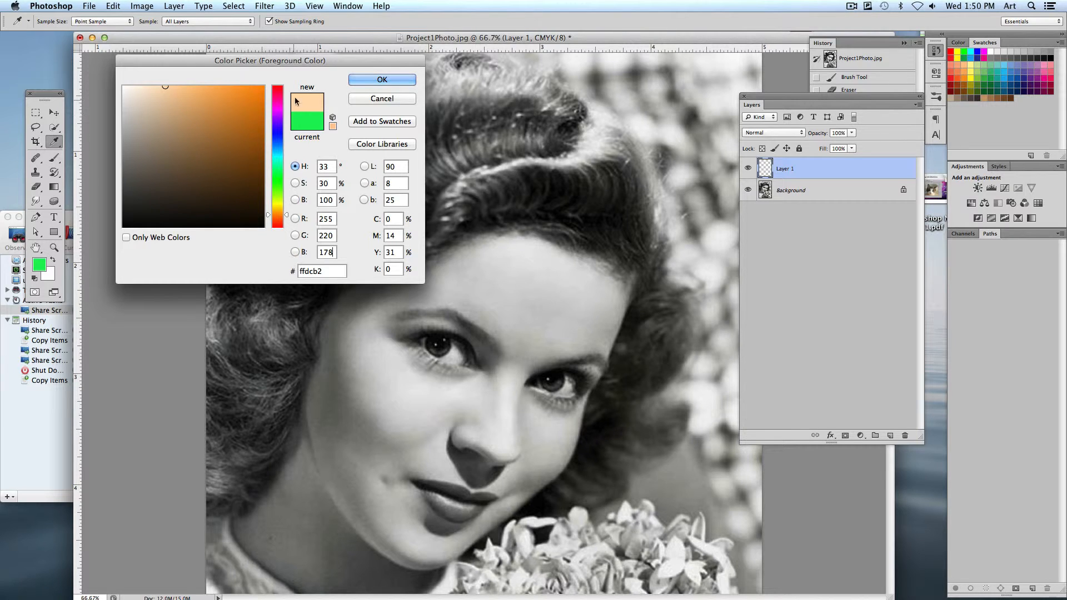
pyautogui.click(373, 81)
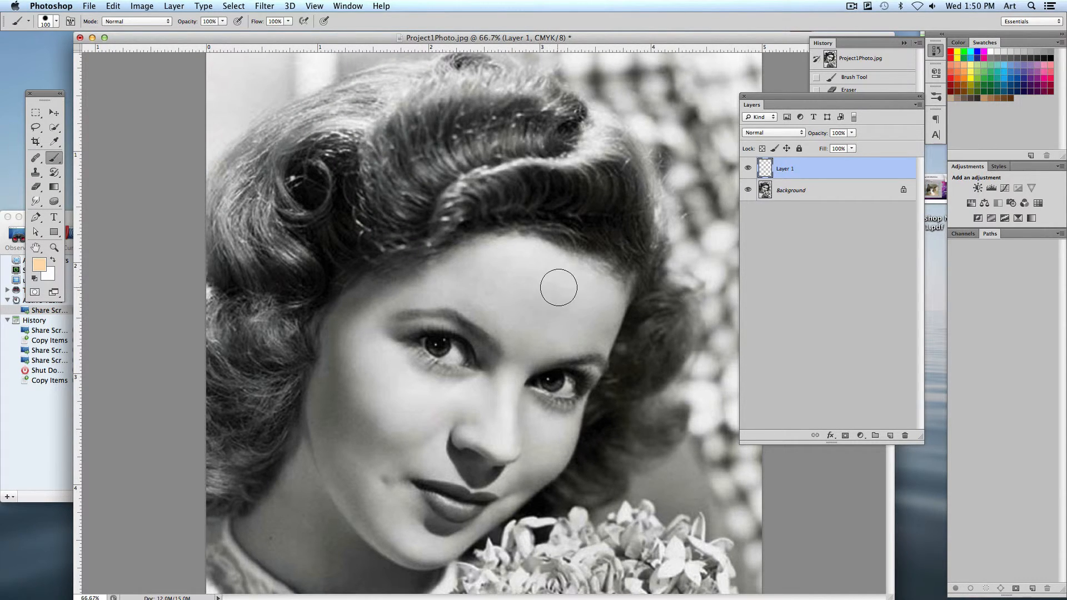
# Step: Paint the skin tone across the forehead and temple on Layer 1, and set the layer's blending mode to Color
pyautogui.moveTo(573, 276)
pyautogui.mouseDown()
pyautogui.moveTo(542, 259)
pyautogui.moveTo(489, 257)
pyautogui.moveTo(540, 285)
pyautogui.moveTo(551, 311)
pyautogui.moveTo(482, 285)
pyautogui.moveTo(506, 351)
pyautogui.moveTo(444, 308)
pyautogui.moveTo(401, 301)
pyautogui.moveTo(370, 317)
pyautogui.moveTo(478, 254)
pyautogui.moveTo(363, 295)
pyautogui.moveTo(338, 321)
pyautogui.moveTo(342, 378)
pyautogui.moveTo(325, 403)
pyautogui.mouseUp()
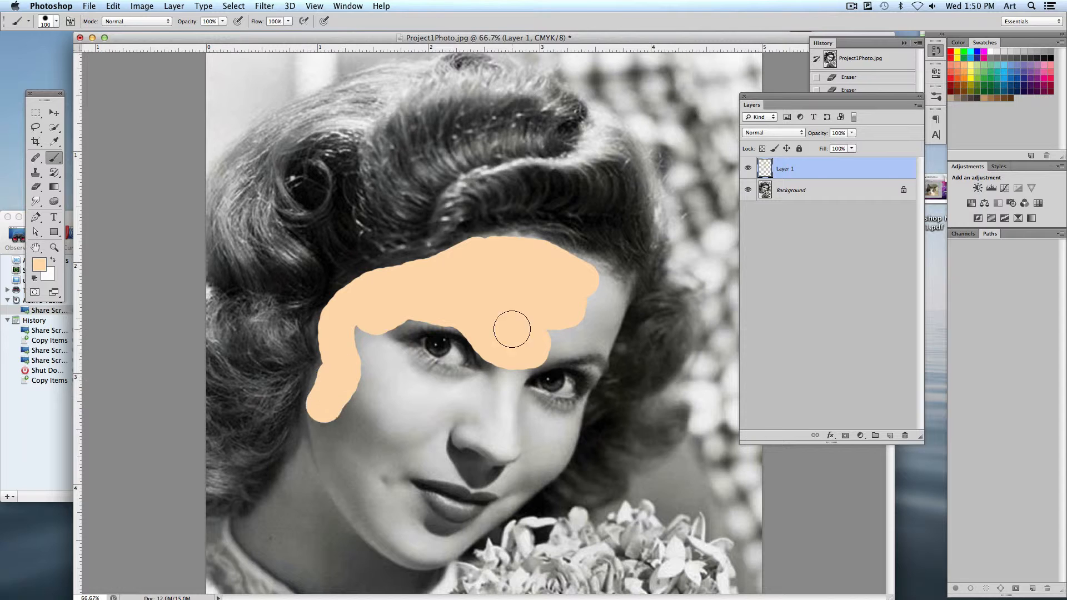
pyautogui.click(769, 132)
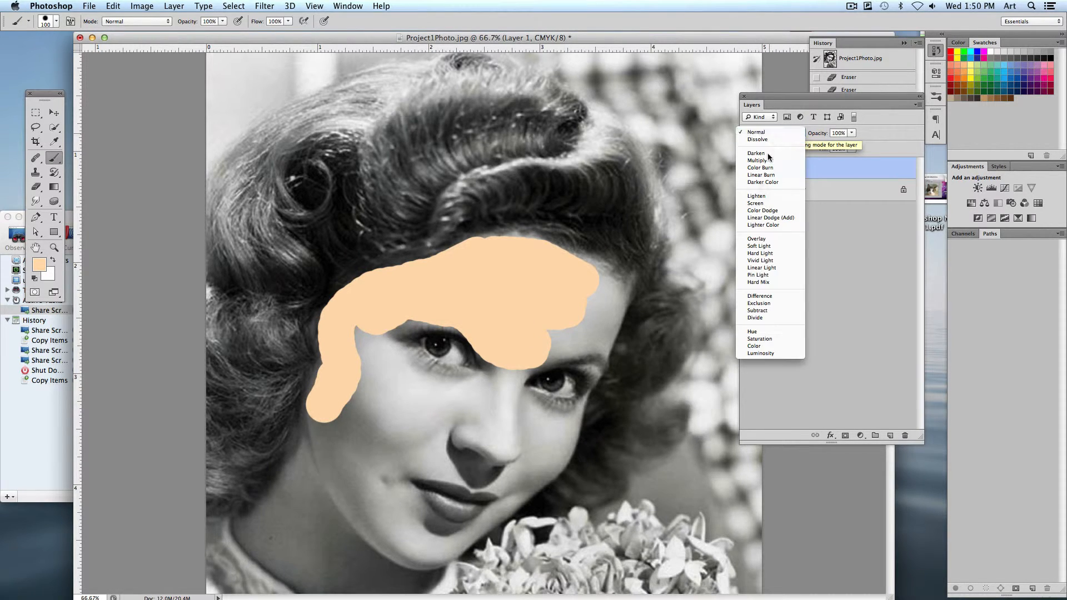
pyautogui.click(764, 346)
# Step: Paint the skin tone over the rest of the face, including the eyes, and down the neck to the collar
pyautogui.moveTo(449, 303)
pyautogui.mouseDown()
pyautogui.moveTo(414, 300)
pyautogui.moveTo(359, 330)
pyautogui.moveTo(355, 365)
pyautogui.moveTo(373, 381)
pyautogui.moveTo(377, 364)
pyautogui.moveTo(403, 387)
pyautogui.moveTo(330, 374)
pyautogui.mouseUp()
pyautogui.moveTo(354, 495)
pyautogui.mouseDown()
pyautogui.moveTo(337, 443)
pyautogui.moveTo(387, 374)
pyautogui.moveTo(456, 389)
pyautogui.moveTo(407, 372)
pyautogui.moveTo(401, 338)
pyautogui.moveTo(444, 319)
pyautogui.moveTo(474, 334)
pyautogui.moveTo(484, 387)
pyautogui.moveTo(405, 360)
pyautogui.moveTo(450, 384)
pyautogui.moveTo(520, 322)
pyautogui.moveTo(561, 309)
pyautogui.moveTo(559, 337)
pyautogui.moveTo(607, 314)
pyautogui.moveTo(590, 279)
pyautogui.moveTo(494, 249)
pyautogui.moveTo(604, 278)
pyautogui.moveTo(591, 307)
pyautogui.moveTo(506, 372)
pyautogui.moveTo(503, 412)
pyautogui.moveTo(435, 430)
pyautogui.moveTo(375, 502)
pyautogui.moveTo(399, 485)
pyautogui.moveTo(388, 539)
pyautogui.moveTo(404, 540)
pyautogui.moveTo(425, 486)
pyautogui.moveTo(498, 444)
pyautogui.moveTo(490, 414)
pyautogui.moveTo(507, 425)
pyautogui.moveTo(529, 417)
pyautogui.moveTo(525, 404)
pyautogui.moveTo(563, 421)
pyautogui.moveTo(536, 459)
pyautogui.moveTo(459, 503)
pyautogui.moveTo(458, 460)
pyautogui.moveTo(436, 398)
pyautogui.moveTo(502, 430)
pyautogui.moveTo(548, 423)
pyautogui.moveTo(601, 336)
pyautogui.moveTo(566, 385)
pyautogui.moveTo(530, 379)
pyautogui.moveTo(516, 395)
pyautogui.moveTo(575, 386)
pyautogui.moveTo(536, 444)
pyautogui.moveTo(557, 432)
pyautogui.moveTo(554, 457)
pyautogui.moveTo(417, 545)
pyautogui.moveTo(384, 534)
pyautogui.moveTo(440, 540)
pyautogui.moveTo(408, 549)
pyautogui.moveTo(433, 553)
pyautogui.moveTo(453, 543)
pyautogui.moveTo(383, 553)
pyautogui.mouseUp()
pyautogui.moveTo(294, 487); pyautogui.dragTo(279, 472)
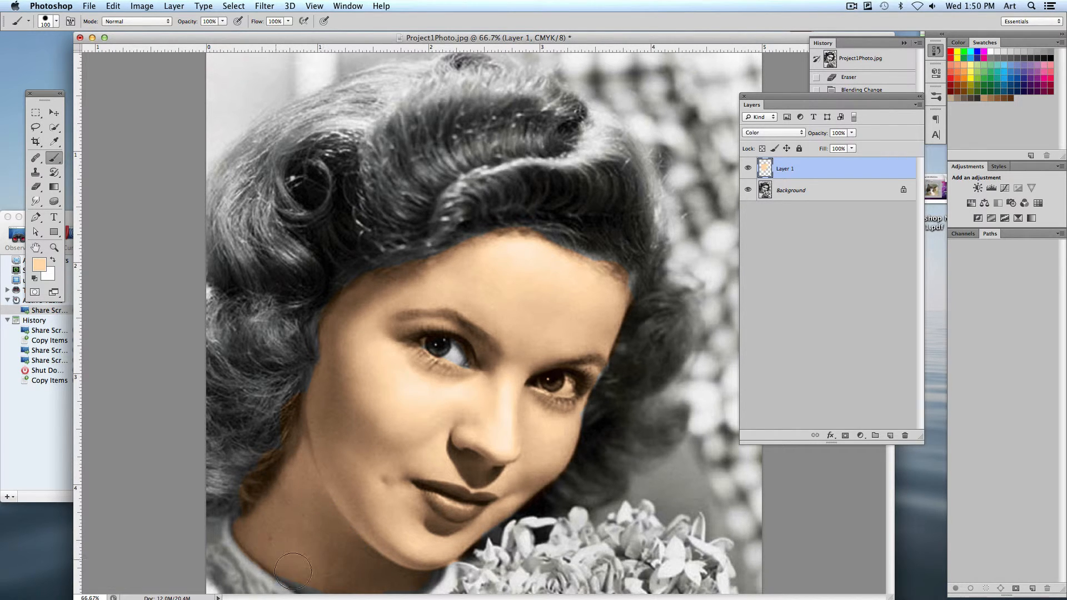
pyautogui.moveTo(292, 571); pyautogui.dragTo(303, 582)
pyautogui.hotkey('ctrl', 'Up')
pyautogui.click(479, 297)
pyautogui.moveTo(464, 342)
pyautogui.mouseDown()
pyautogui.moveTo(442, 353)
pyautogui.moveTo(441, 377)
pyautogui.moveTo(442, 327)
pyautogui.mouseUp()
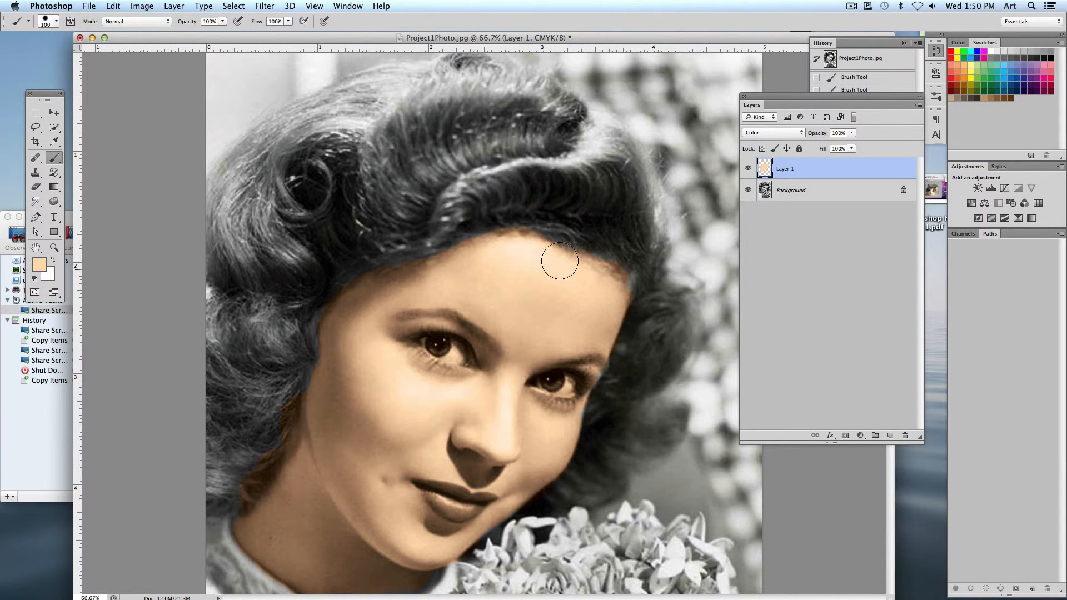
# Step: Set the foreground color to white and paint over both eyes with a 46 px brush to remove the skin tint
pyautogui.click(40, 265)
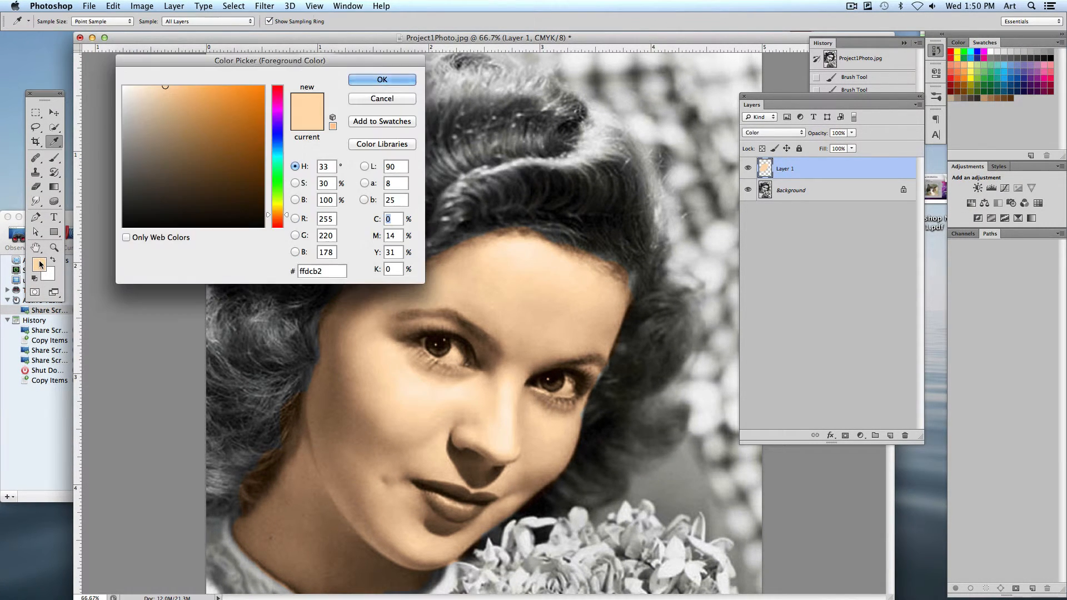
pyautogui.moveTo(156, 101); pyautogui.dragTo(122, 85)
pyautogui.click(387, 83)
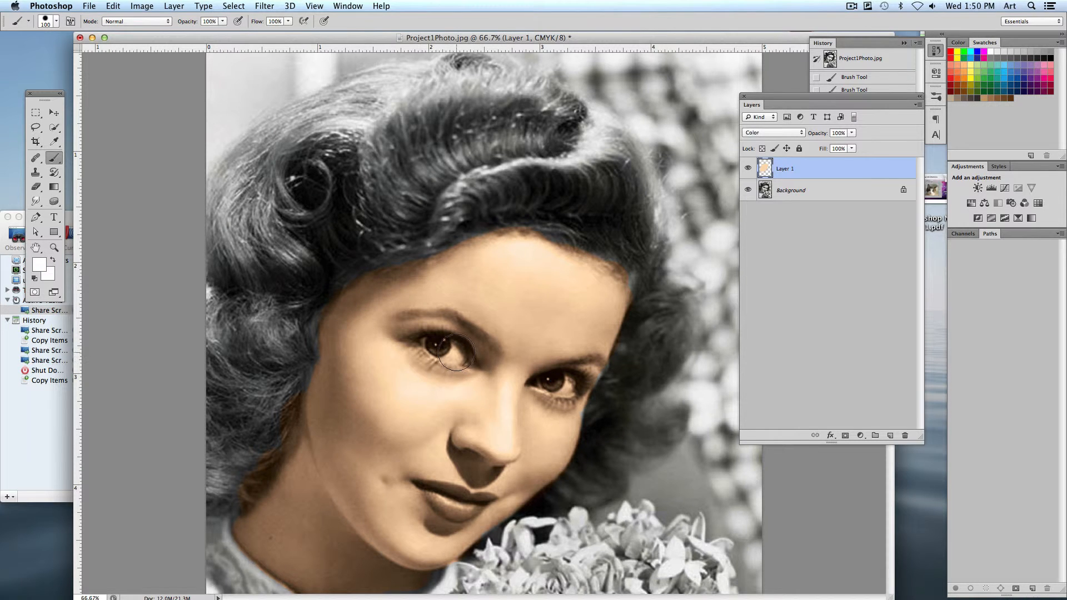
pyautogui.click(56, 21)
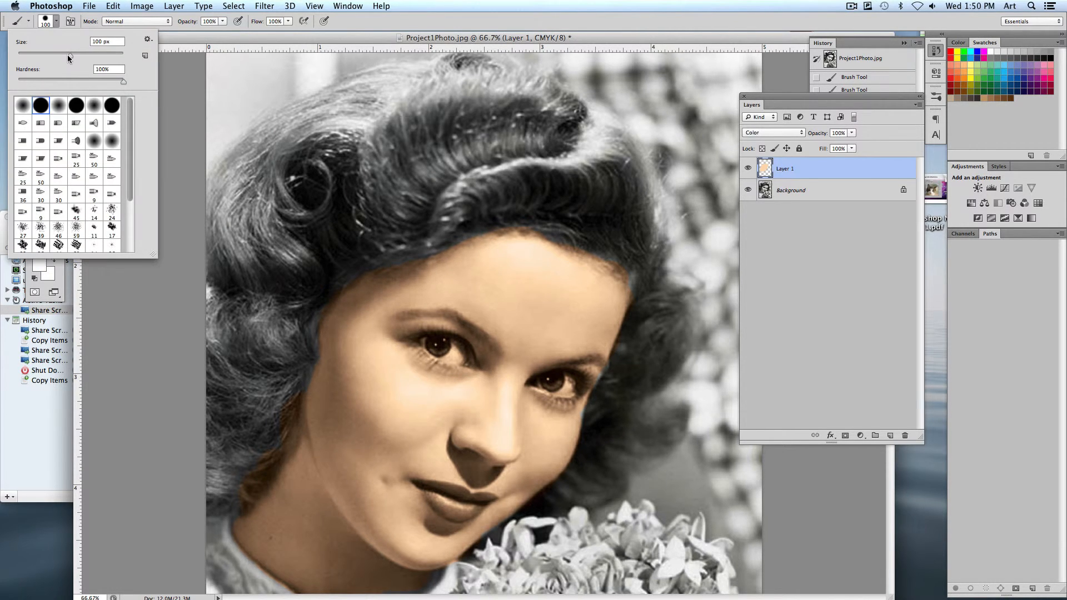
pyautogui.moveTo(454, 357); pyautogui.dragTo(424, 342)
pyautogui.moveTo(539, 387); pyautogui.dragTo(561, 386)
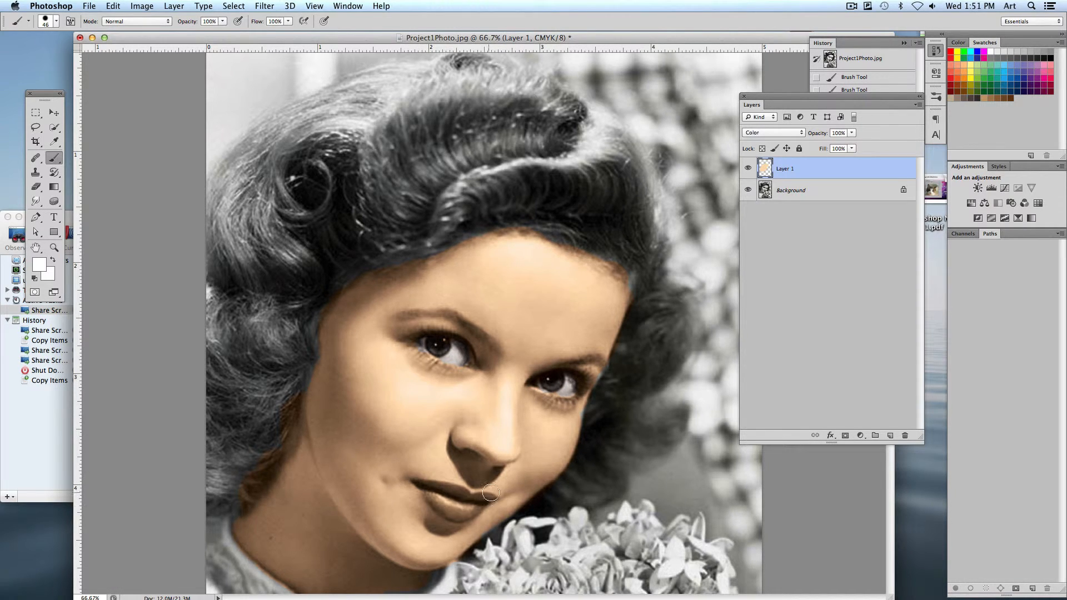
# Step: Change the foreground color to bright red and paint the lower lip
pyautogui.click(39, 264)
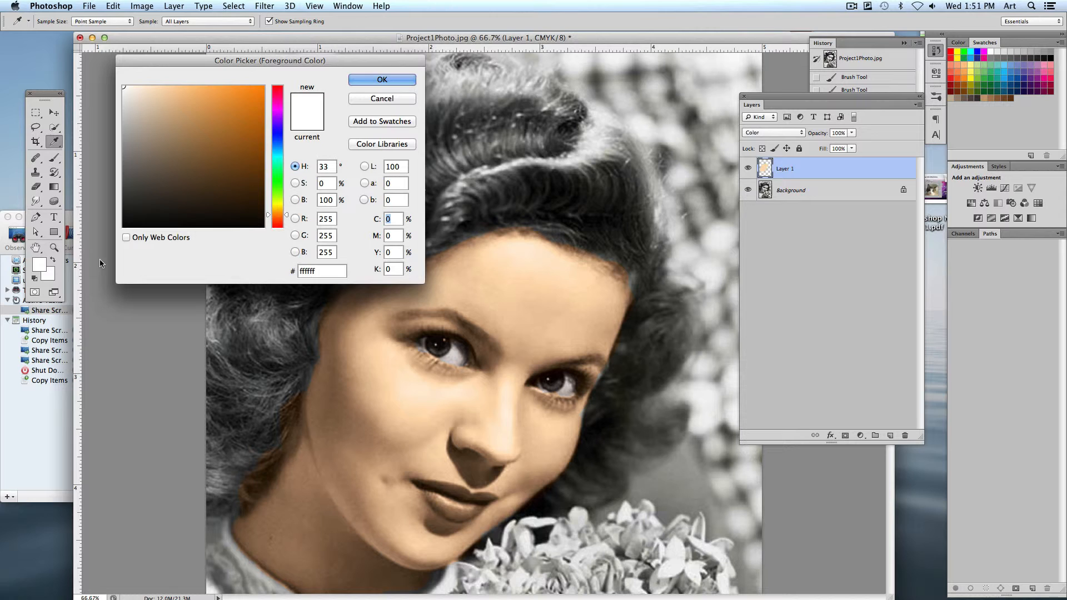
pyautogui.click(278, 89)
pyautogui.click(261, 90)
pyautogui.click(381, 79)
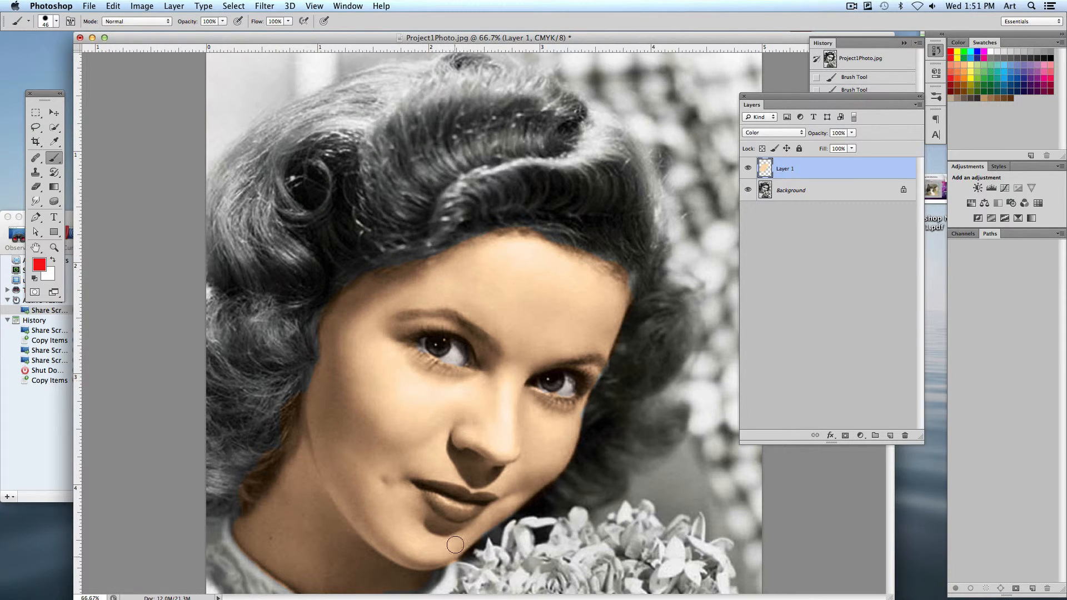
pyautogui.moveTo(442, 477)
pyautogui.mouseDown()
pyautogui.moveTo(432, 489)
pyautogui.moveTo(452, 509)
pyautogui.moveTo(443, 507)
pyautogui.moveTo(458, 503)
pyautogui.mouseUp()
# Step: Set the brush to 36 px with 18% hardness and paint the upper lip and remaining lip edges red
pyautogui.click(56, 22)
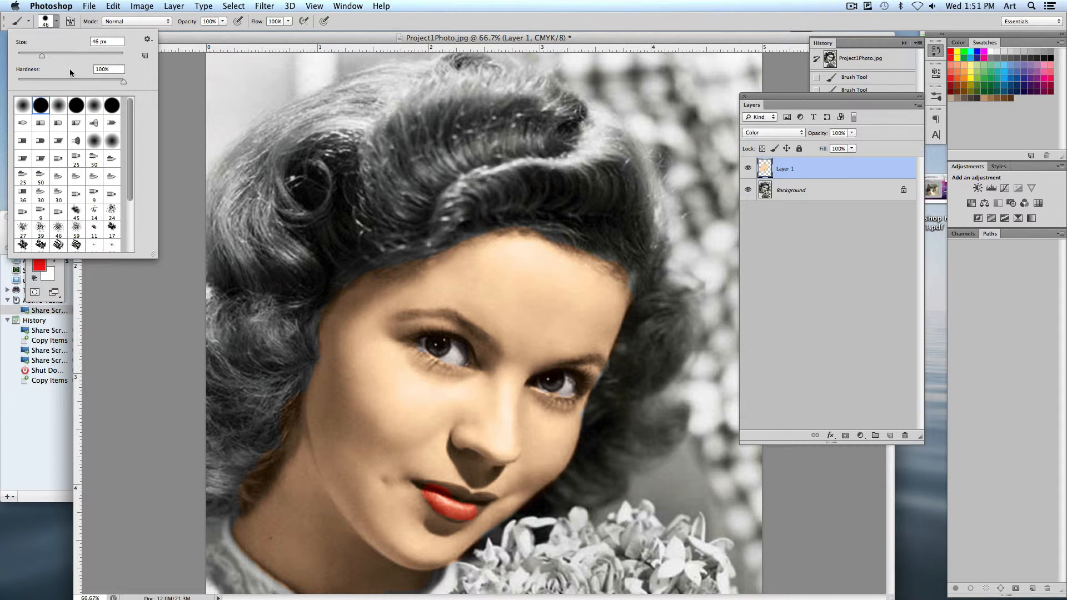
pyautogui.moveTo(42, 57); pyautogui.dragTo(36, 56)
pyautogui.click(56, 22)
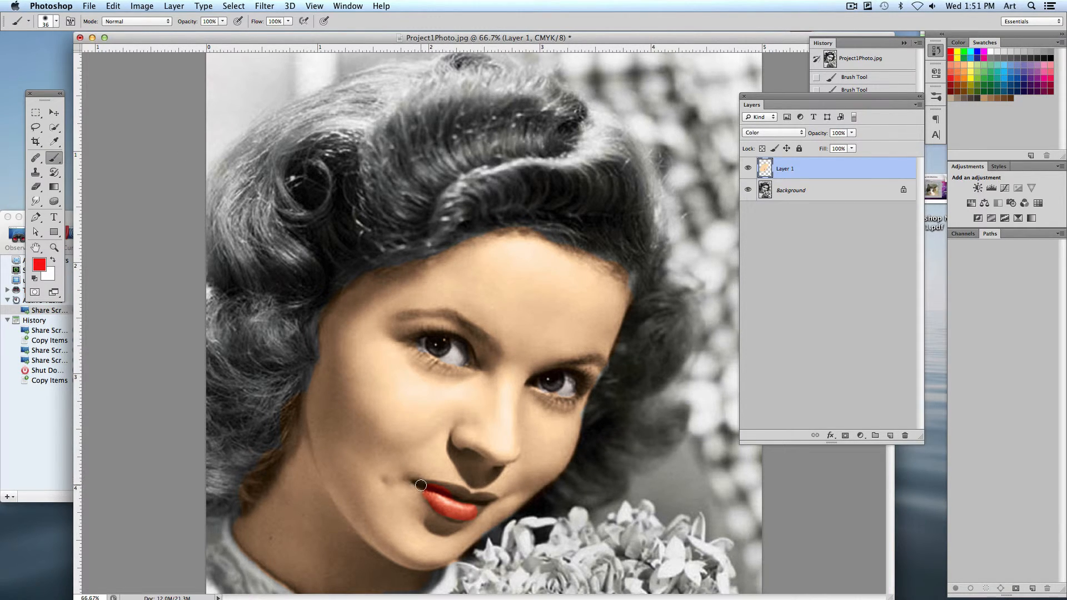
pyautogui.moveTo(420, 485)
pyautogui.mouseDown()
pyautogui.moveTo(465, 494)
pyautogui.moveTo(428, 485)
pyautogui.moveTo(455, 517)
pyautogui.moveTo(468, 499)
pyautogui.moveTo(489, 499)
pyautogui.moveTo(472, 509)
pyautogui.moveTo(447, 500)
pyautogui.mouseUp()
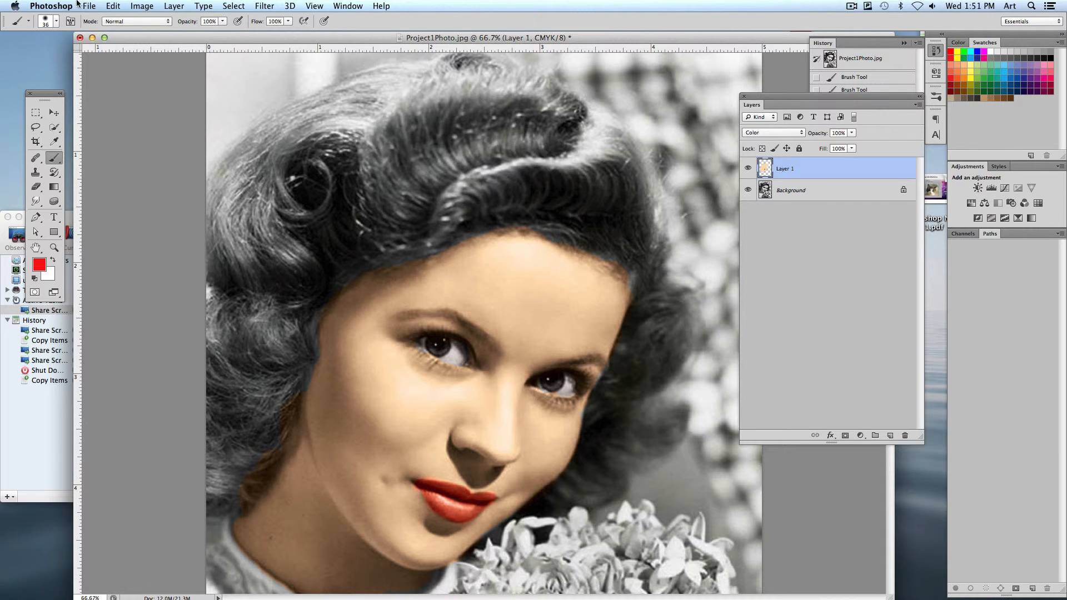
# Step: Reduce the brush to 13 px and touch up the corner of the mouth with red
pyautogui.click(56, 21)
pyautogui.moveTo(37, 56); pyautogui.dragTo(30, 57)
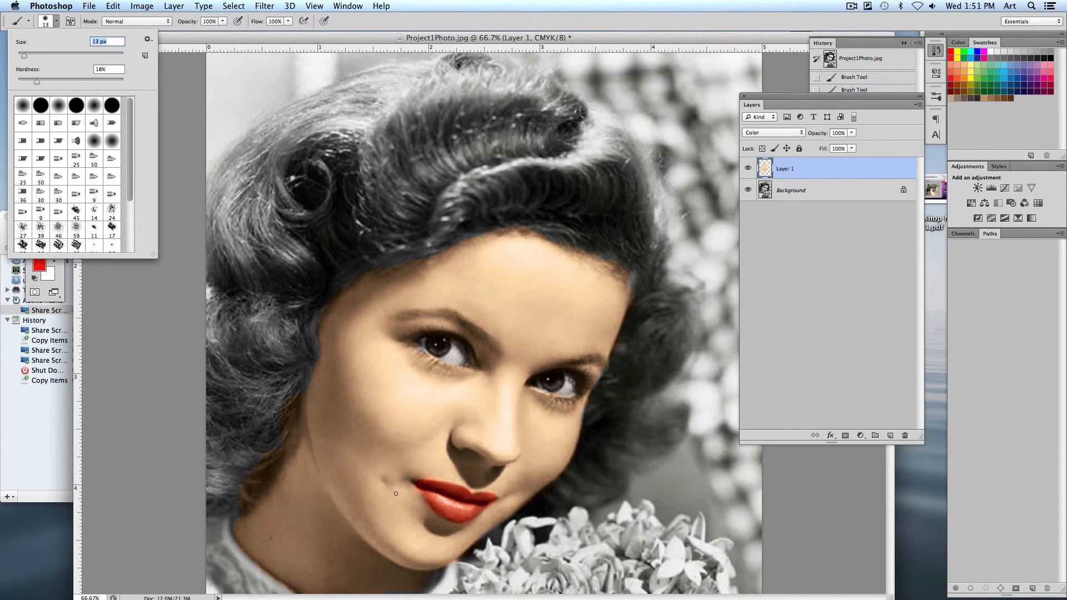
pyautogui.click(411, 480)
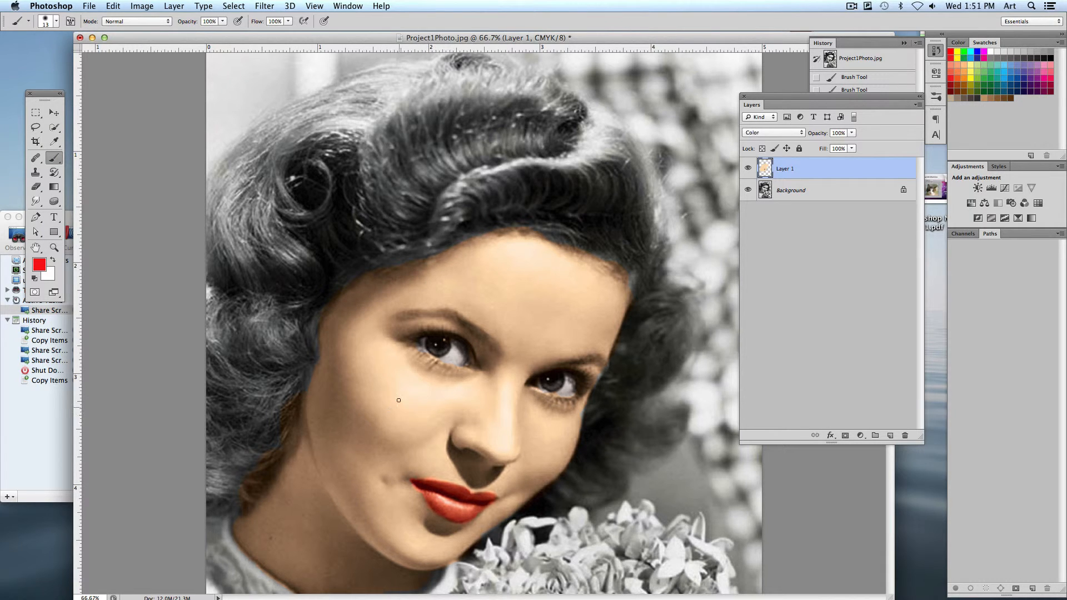
# Step: Paint soft red blush on both cheeks with a 167 px brush at very low hardness and 18% opacity
pyautogui.click(57, 23)
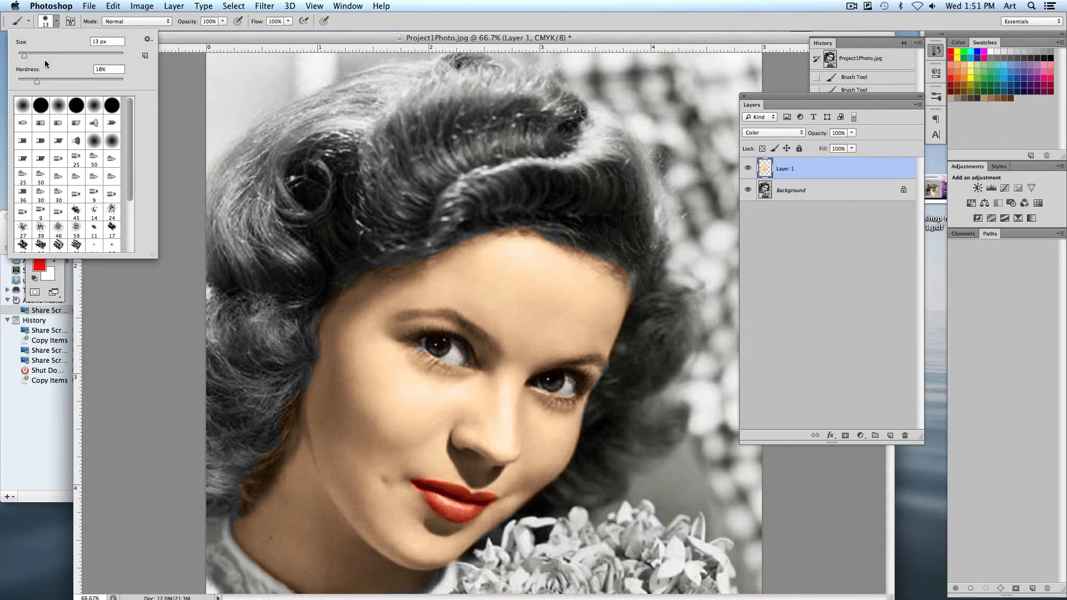
pyautogui.moveTo(45, 56); pyautogui.dragTo(72, 55)
pyautogui.moveTo(37, 81); pyautogui.dragTo(22, 82)
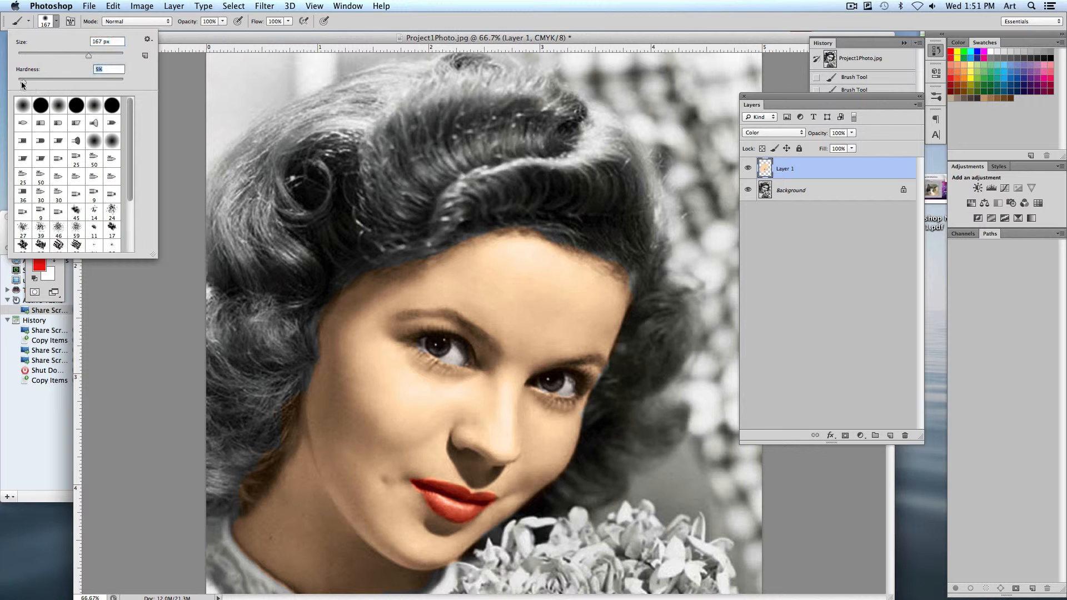
pyautogui.click(222, 21)
pyautogui.moveTo(218, 31); pyautogui.dragTo(180, 32)
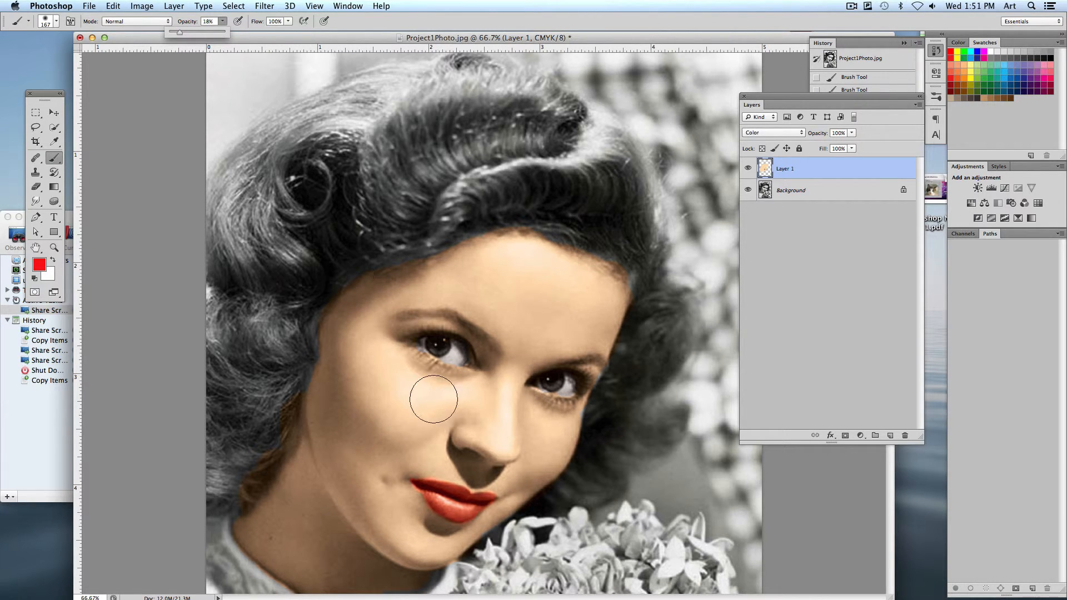
pyautogui.moveTo(433, 399)
pyautogui.mouseDown()
pyautogui.moveTo(385, 403)
pyautogui.moveTo(394, 417)
pyautogui.moveTo(406, 403)
pyautogui.moveTo(395, 400)
pyautogui.moveTo(416, 414)
pyautogui.moveTo(384, 403)
pyautogui.mouseUp()
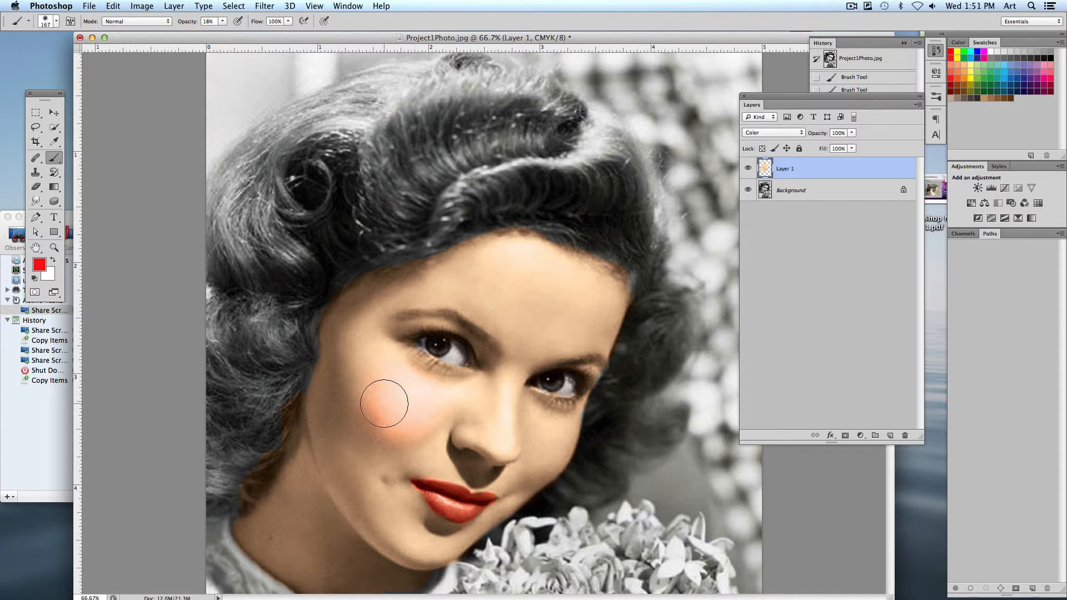
pyautogui.moveTo(543, 443); pyautogui.dragTo(555, 443)
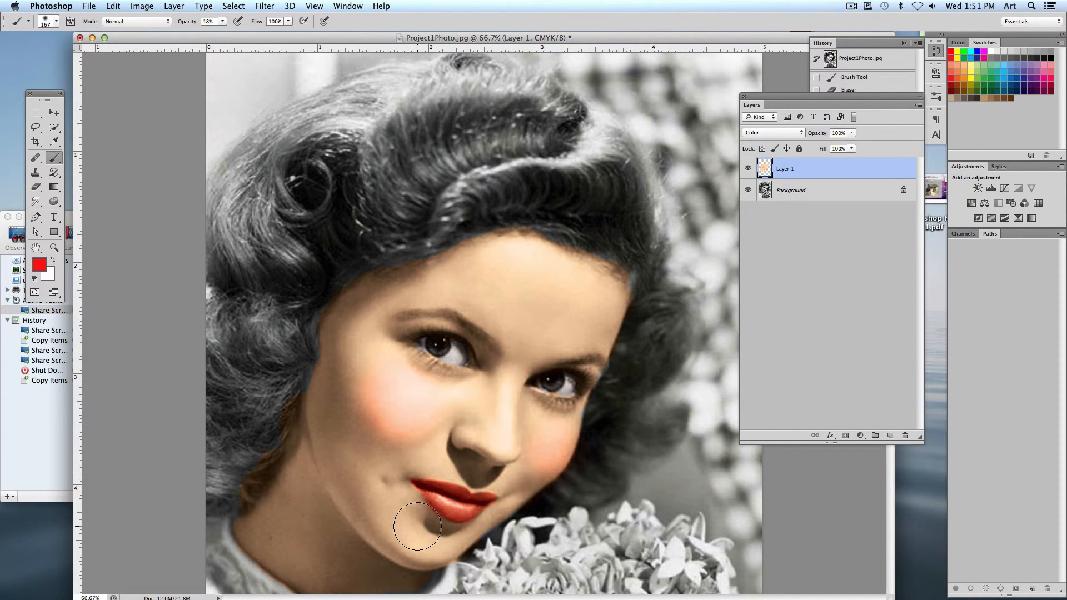
pyautogui.scroll(-3, 427, 417)
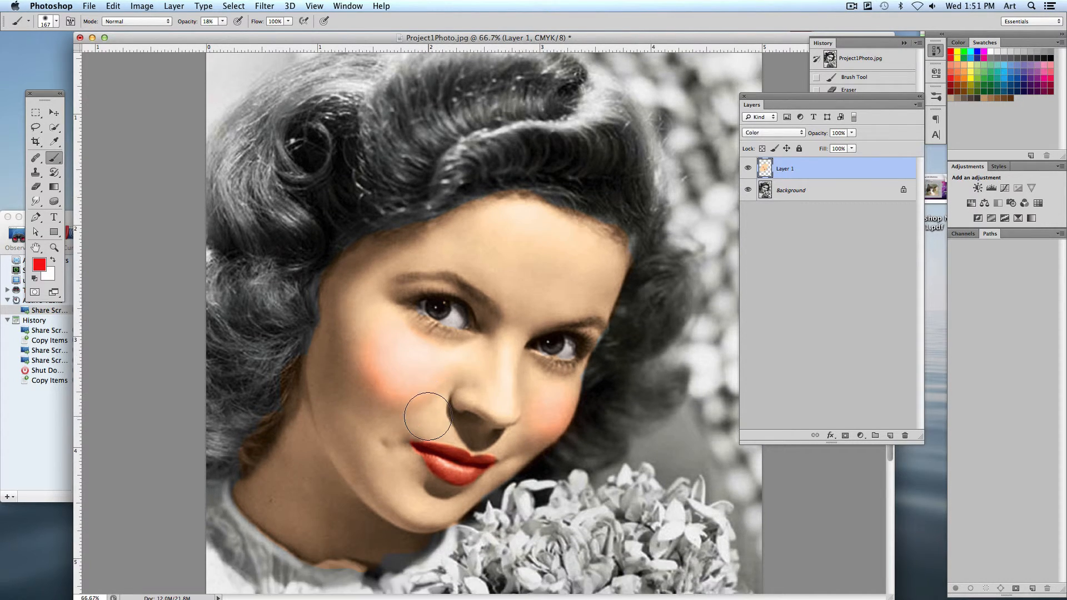
pyautogui.scroll(3, 430, 416)
pyautogui.scroll(1, 433, 411)
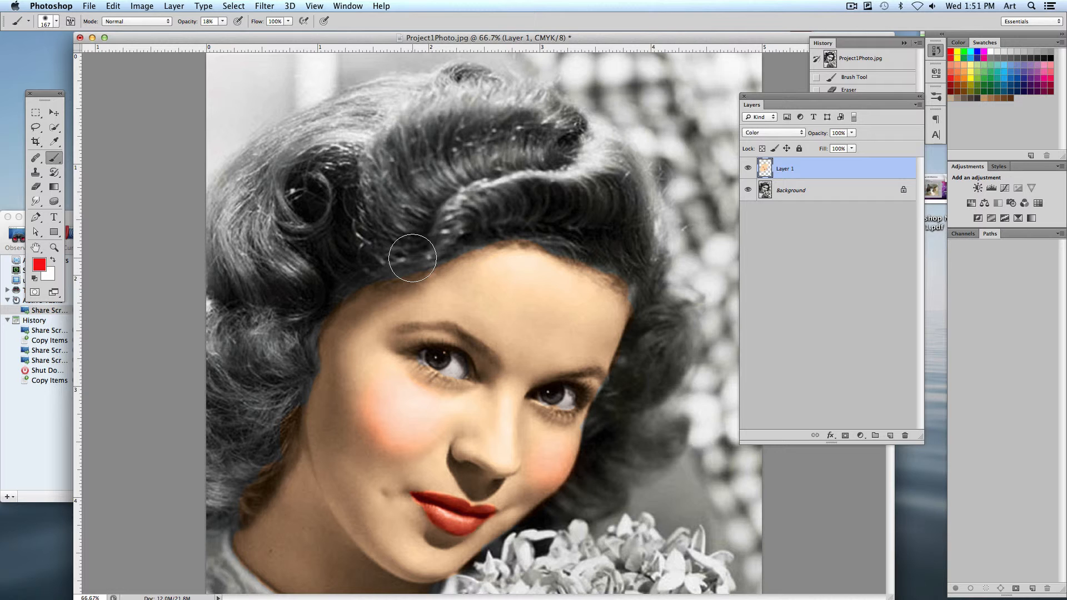
pyautogui.scroll(-5, 412, 258)
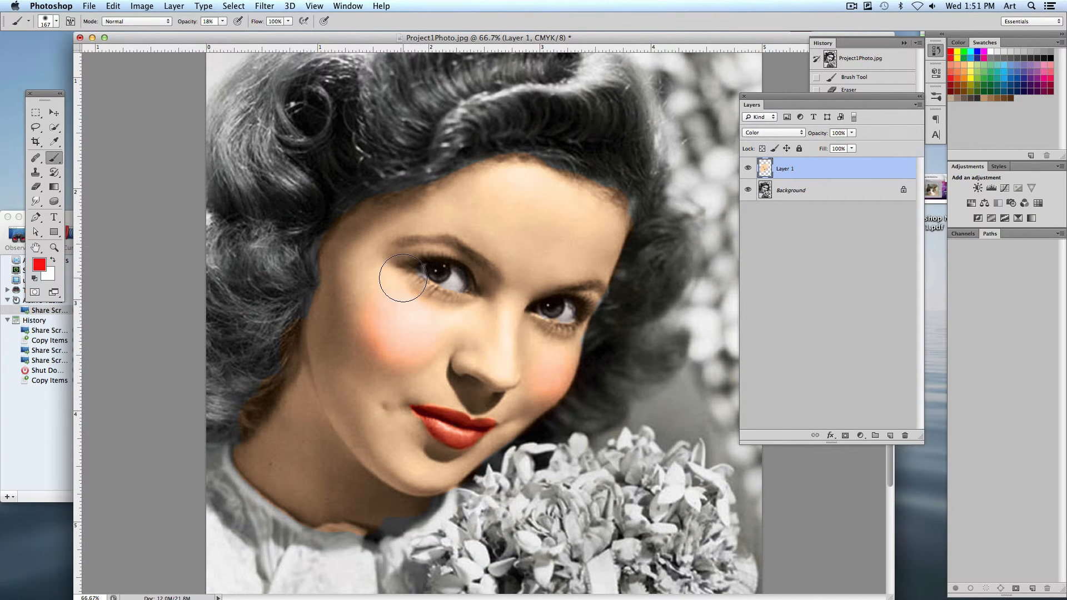
pyautogui.scroll(5, 517, 274)
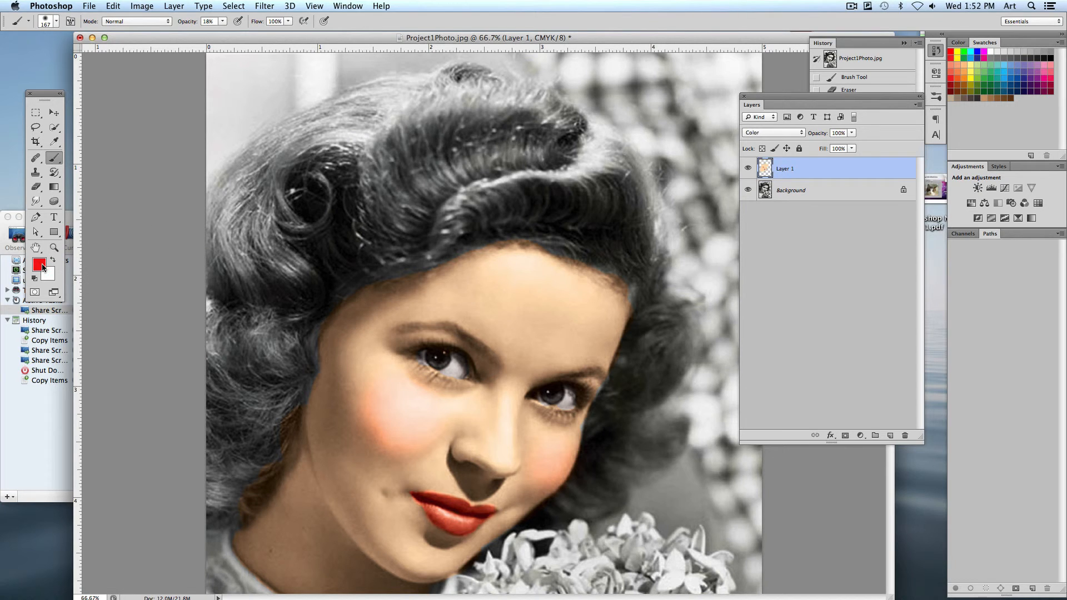
# Step: Set the brush opacity to 100% and the foreground color to bright green, hex 21f811
pyautogui.click(222, 22)
pyautogui.moveTo(224, 33); pyautogui.dragTo(310, 42)
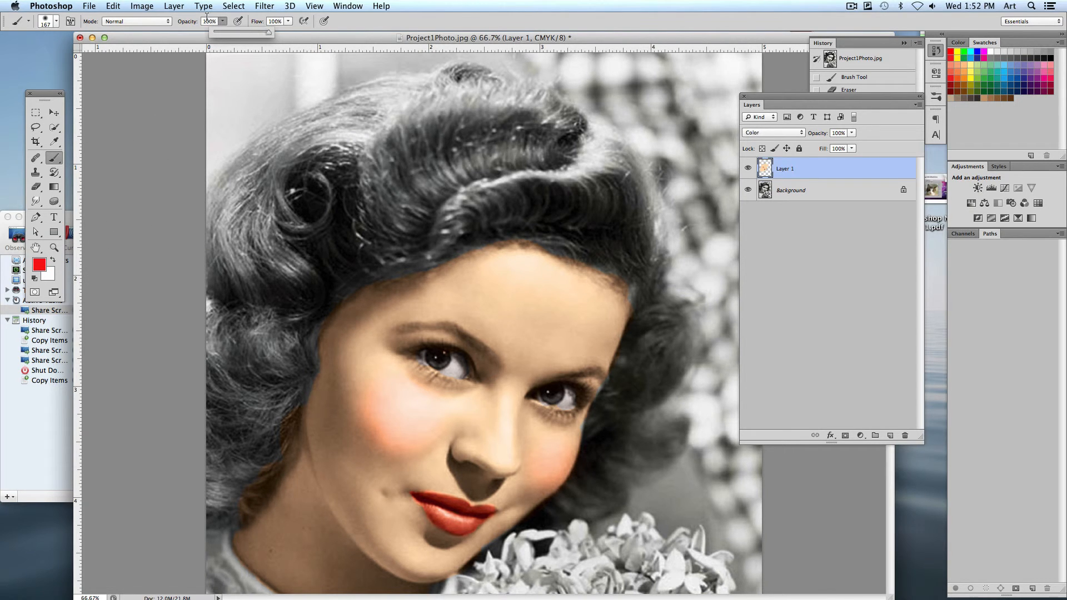
pyautogui.click(39, 265)
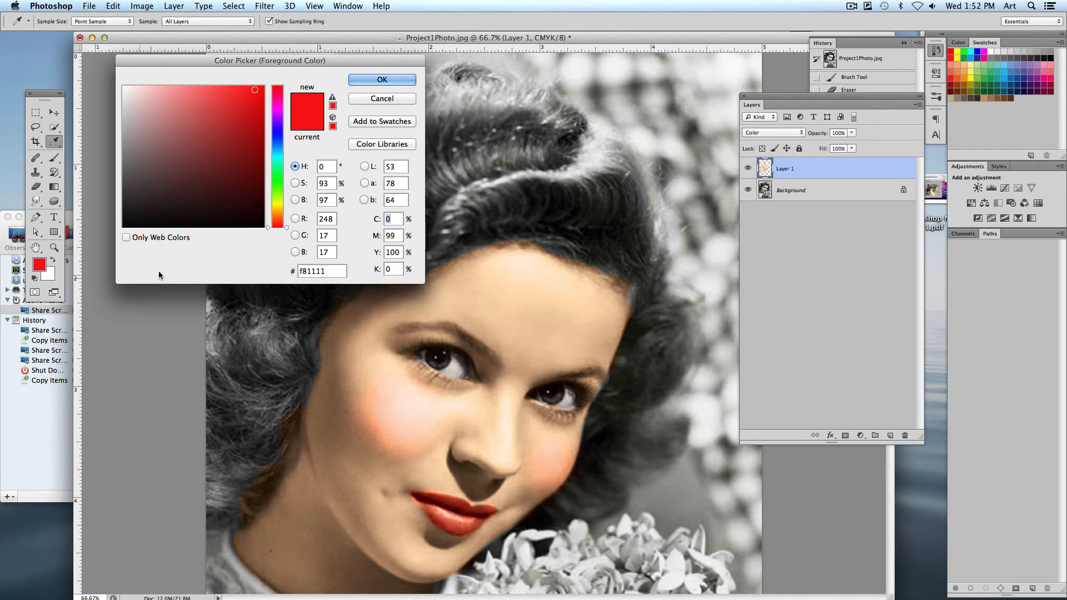
pyautogui.click(280, 181)
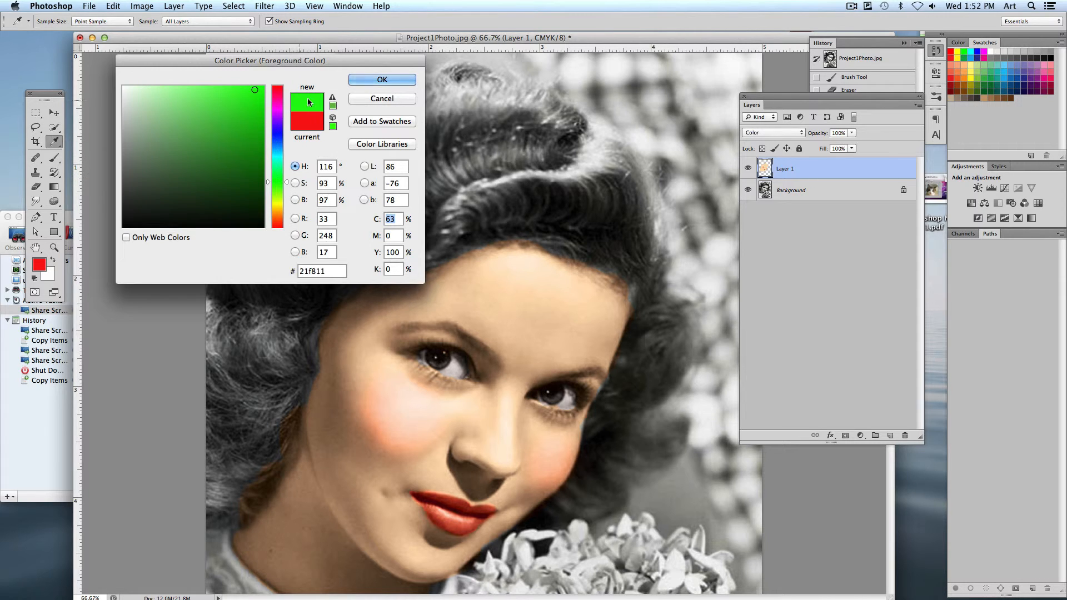
pyautogui.click(397, 82)
# Step: Paint the woman's hair green on Layer 1, covering the curls on both sides of the face
pyautogui.moveTo(485, 125)
pyautogui.mouseDown()
pyautogui.moveTo(405, 158)
pyautogui.moveTo(463, 203)
pyautogui.moveTo(320, 212)
pyautogui.moveTo(235, 248)
pyautogui.moveTo(203, 325)
pyautogui.moveTo(200, 429)
pyautogui.moveTo(269, 307)
pyautogui.moveTo(276, 346)
pyautogui.moveTo(254, 417)
pyautogui.moveTo(218, 454)
pyautogui.moveTo(214, 502)
pyautogui.moveTo(267, 421)
pyautogui.moveTo(319, 270)
pyautogui.moveTo(338, 162)
pyautogui.moveTo(266, 223)
pyautogui.moveTo(250, 208)
pyautogui.moveTo(274, 161)
pyautogui.moveTo(316, 119)
pyautogui.moveTo(465, 101)
pyautogui.moveTo(385, 159)
pyautogui.moveTo(337, 232)
pyautogui.moveTo(373, 249)
pyautogui.moveTo(472, 220)
pyautogui.mouseUp()
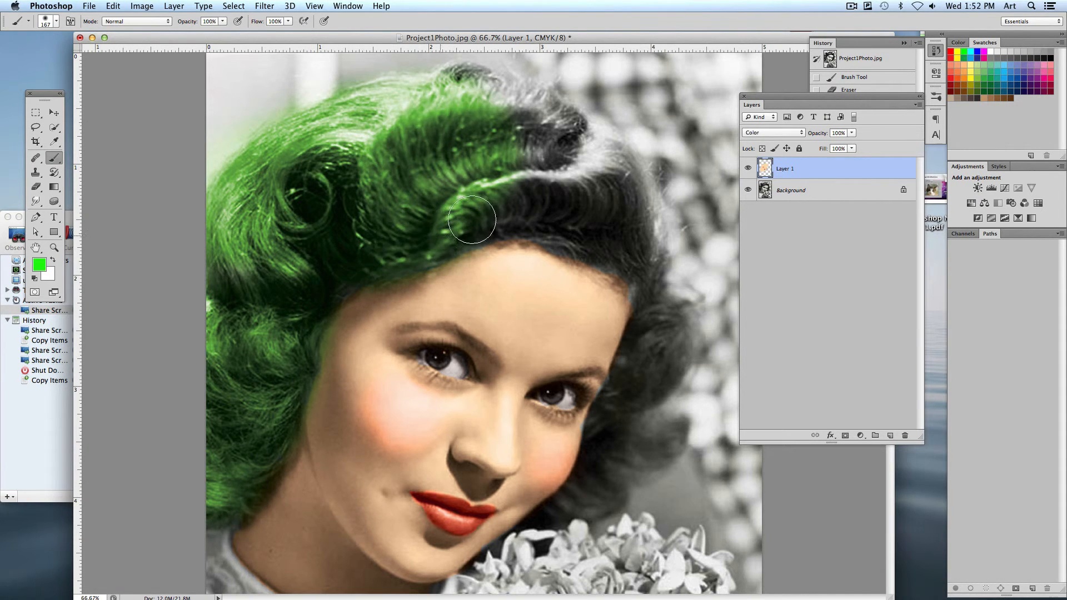
pyautogui.moveTo(543, 202)
pyautogui.mouseDown()
pyautogui.moveTo(564, 235)
pyautogui.moveTo(578, 223)
pyautogui.moveTo(586, 199)
pyautogui.moveTo(565, 190)
pyautogui.moveTo(564, 170)
pyautogui.moveTo(603, 188)
pyautogui.moveTo(574, 131)
pyautogui.moveTo(505, 97)
pyautogui.moveTo(443, 90)
pyautogui.moveTo(425, 100)
pyautogui.moveTo(503, 131)
pyautogui.moveTo(615, 226)
pyautogui.moveTo(641, 350)
pyautogui.moveTo(646, 308)
pyautogui.moveTo(627, 437)
pyautogui.moveTo(595, 489)
pyautogui.mouseUp()
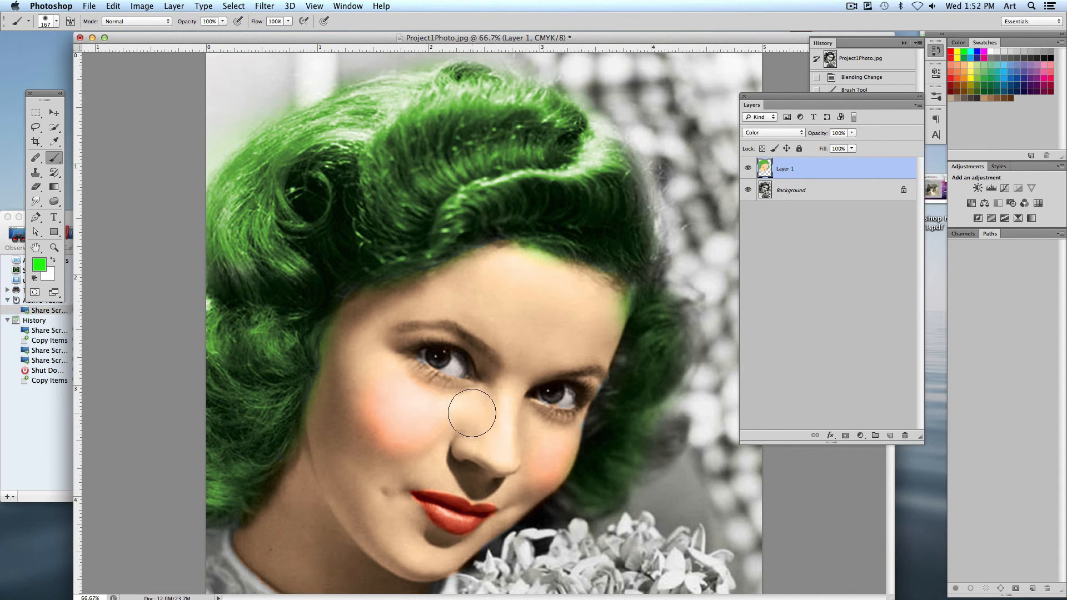
pyautogui.scroll(-3, 445, 433)
pyautogui.scroll(-3, 231, 424)
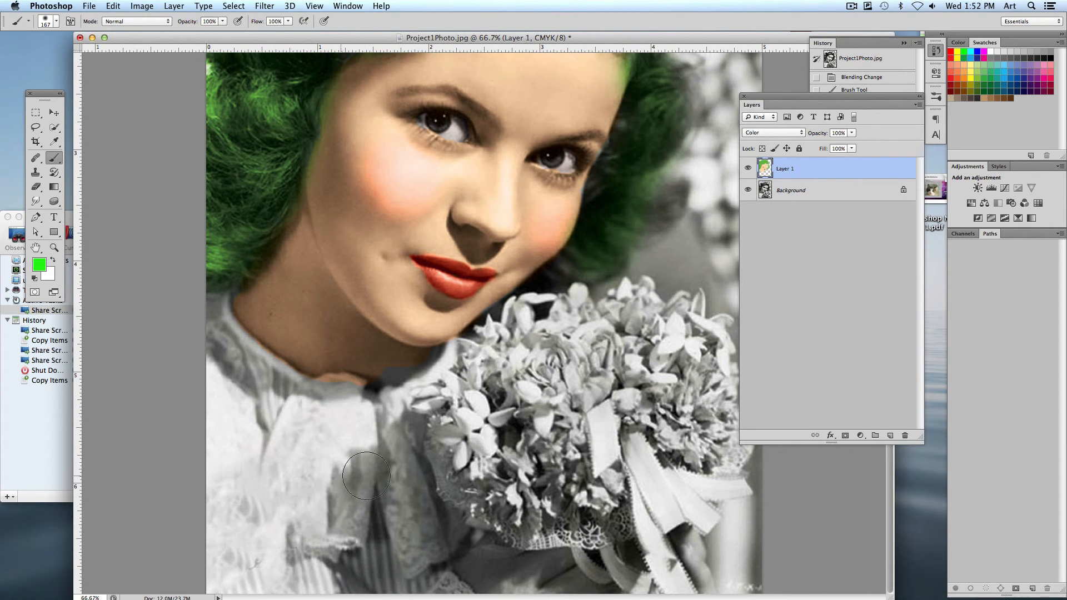
pyautogui.press('super+0')
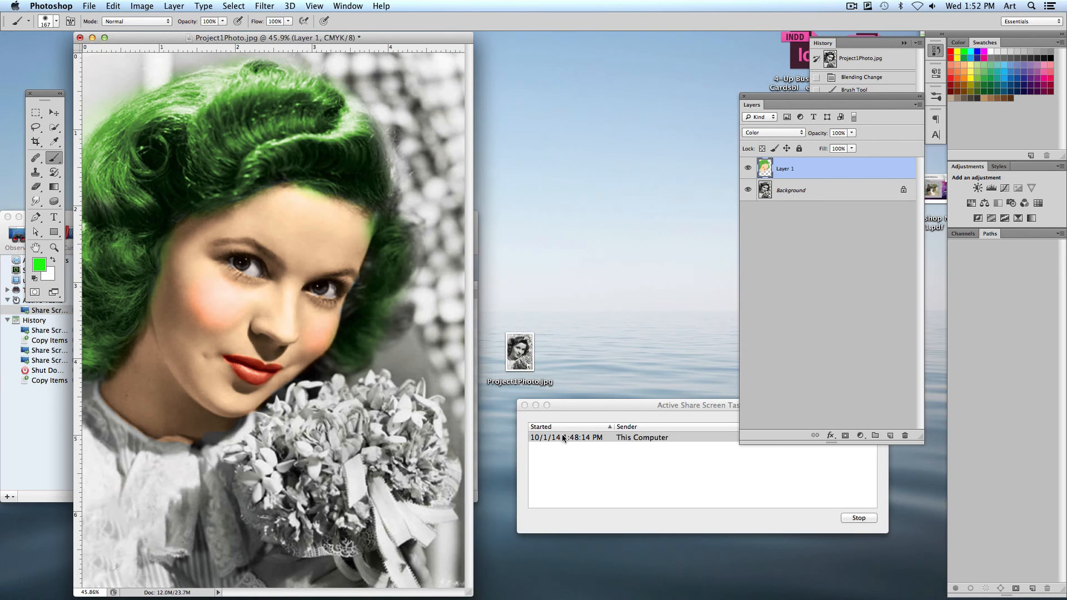
pyautogui.moveTo(311, 177); pyautogui.dragTo(233, 160)
# Step: Try the Hard Light, Overlay, Screen and Multiply blend modes on Layer 1, and set it back to Color
pyautogui.click(768, 132)
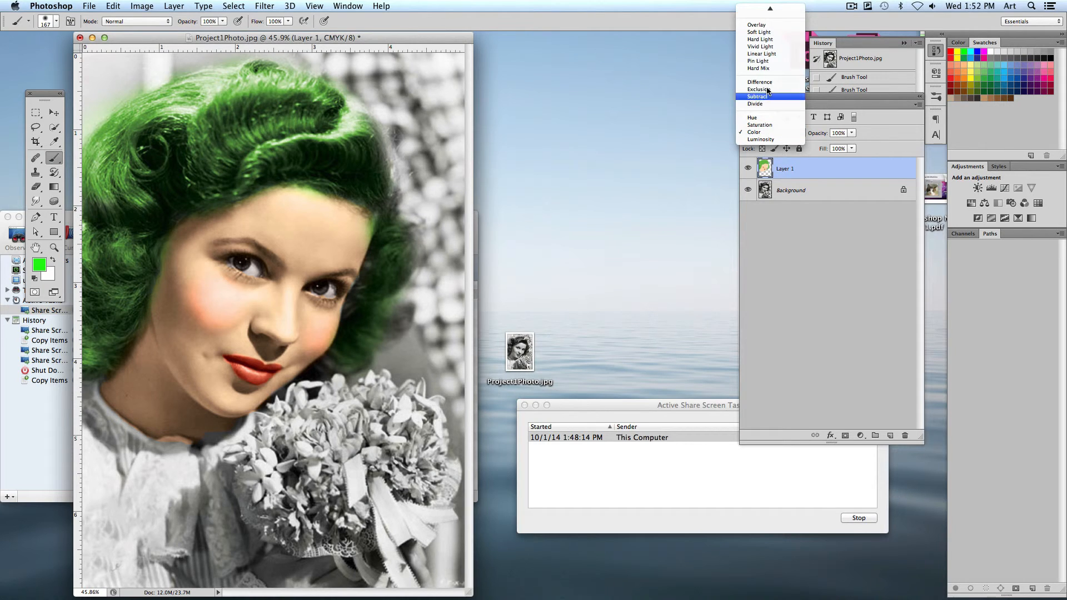
pyautogui.click(769, 49)
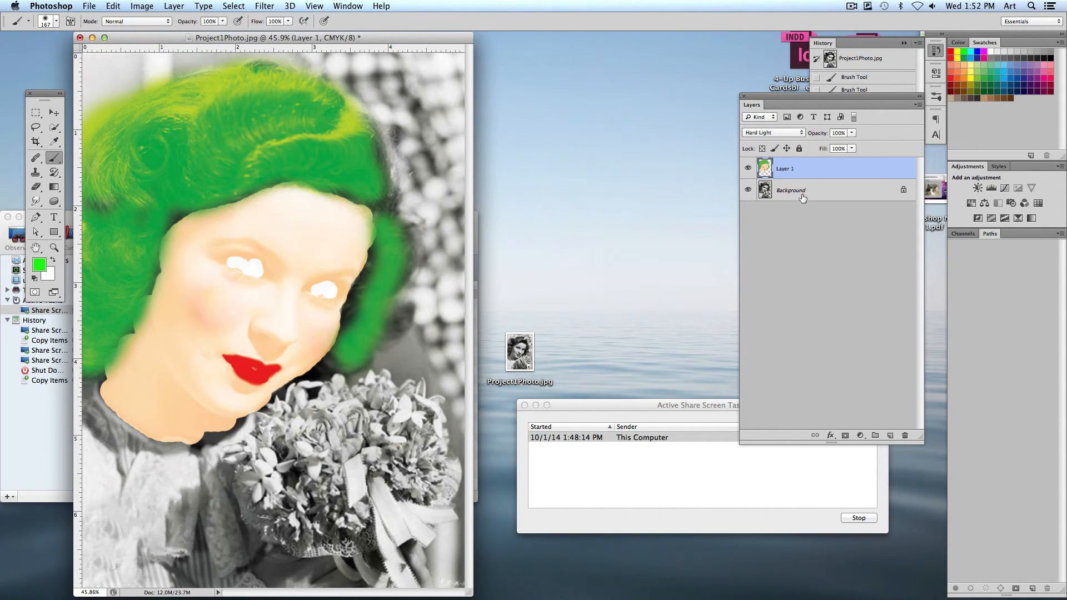
pyautogui.click(757, 136)
pyautogui.click(756, 131)
pyautogui.click(756, 135)
pyautogui.click(761, 124)
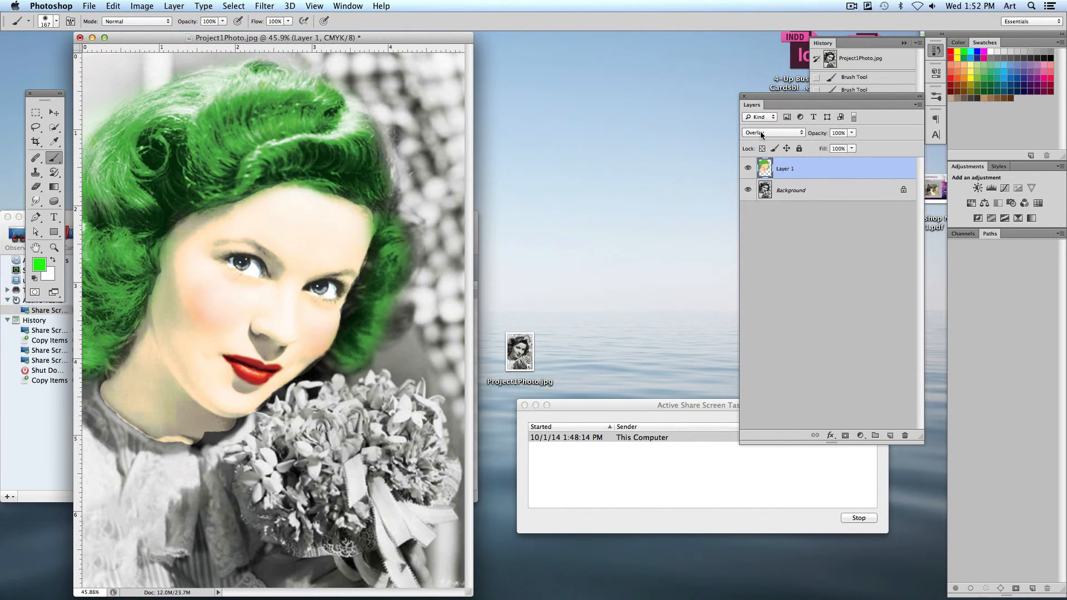
pyautogui.click(762, 135)
pyautogui.click(759, 97)
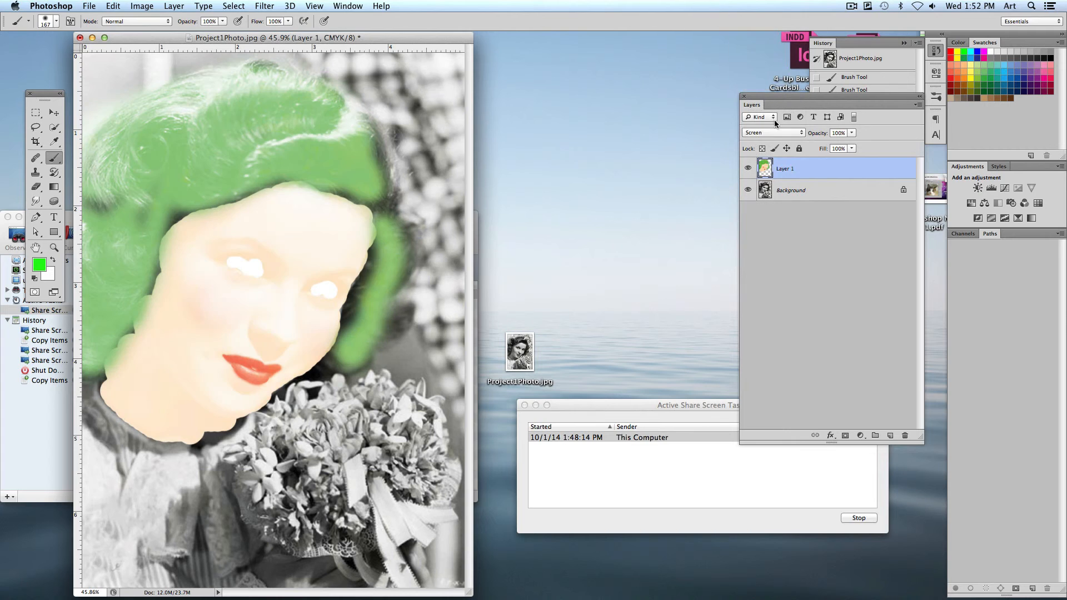
pyautogui.click(767, 123)
pyautogui.click(766, 90)
pyautogui.click(768, 132)
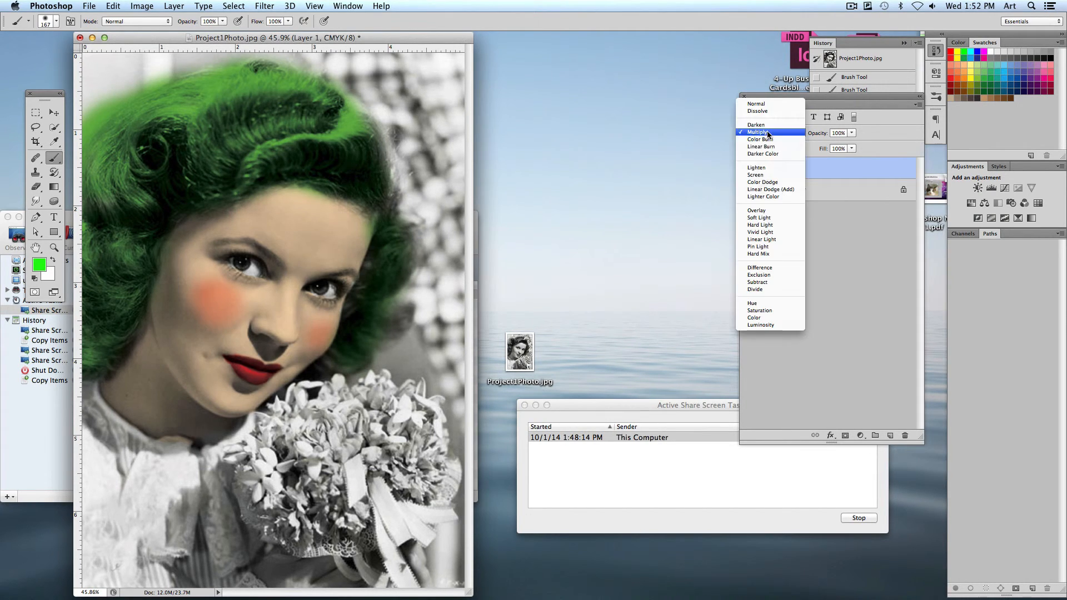
pyautogui.click(771, 316)
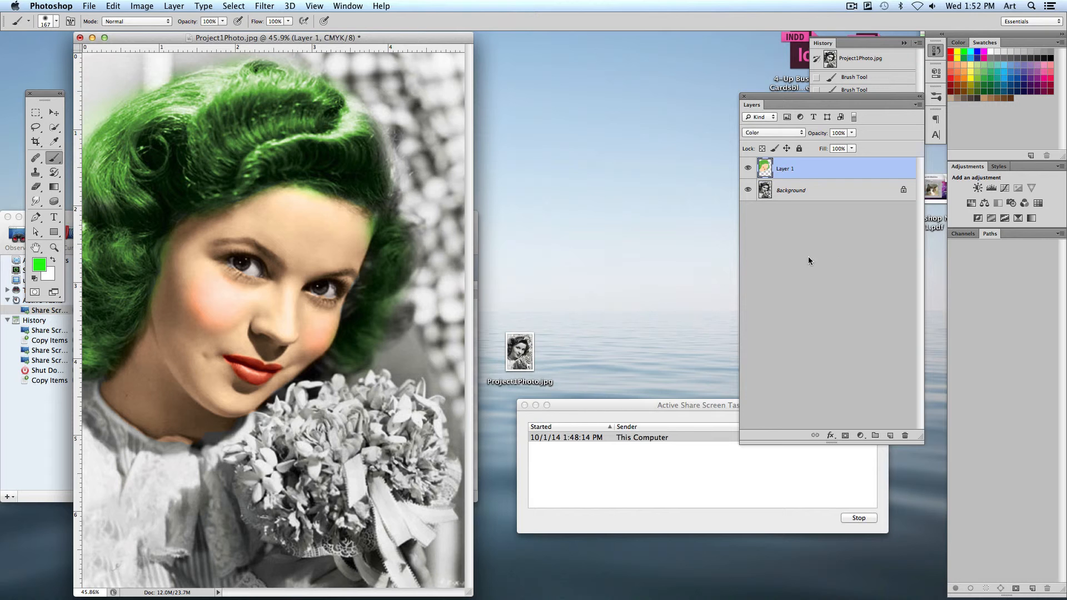
# Step: Save a JPEG copy of the image to the Desktop as Project1Photo copy.jpg at Maximum quality 12 with the Baseline ("Standard") format
pyautogui.click(88, 7)
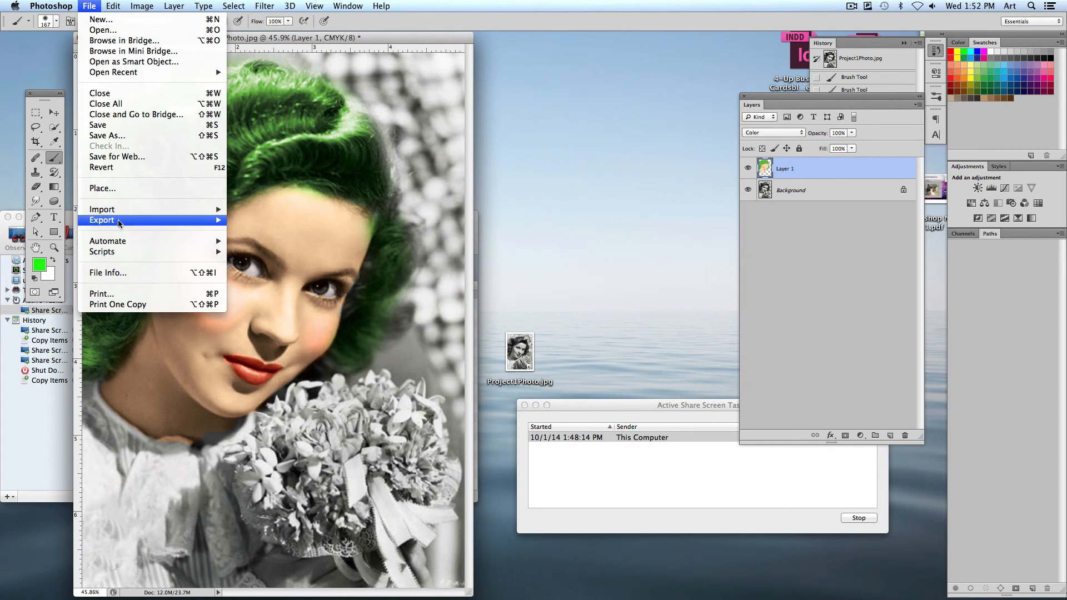
pyautogui.click(104, 125)
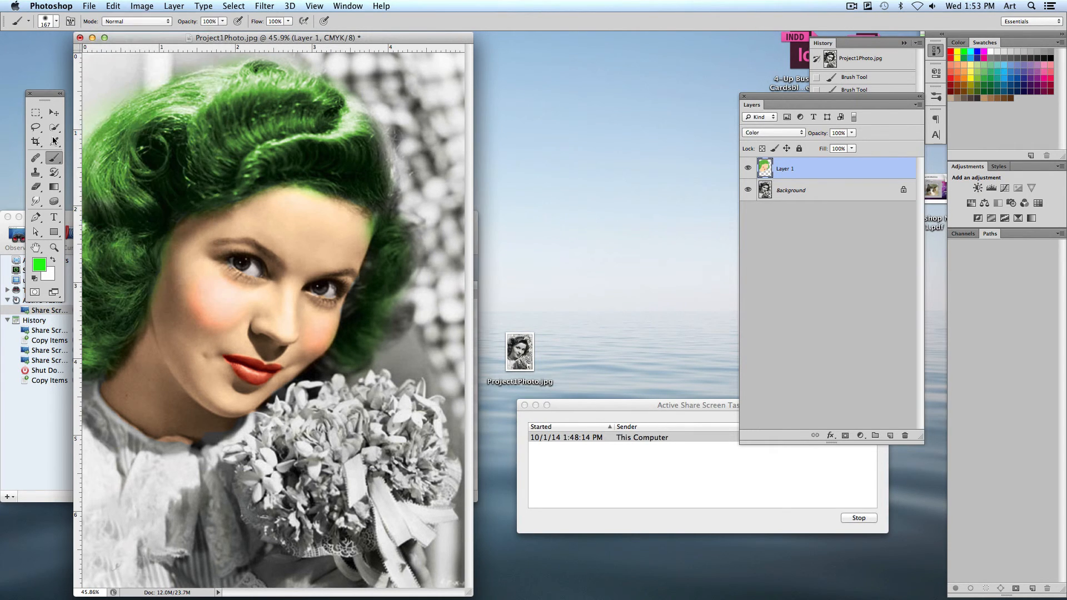
pyautogui.moveTo(417, 49); pyautogui.dragTo(341, 55)
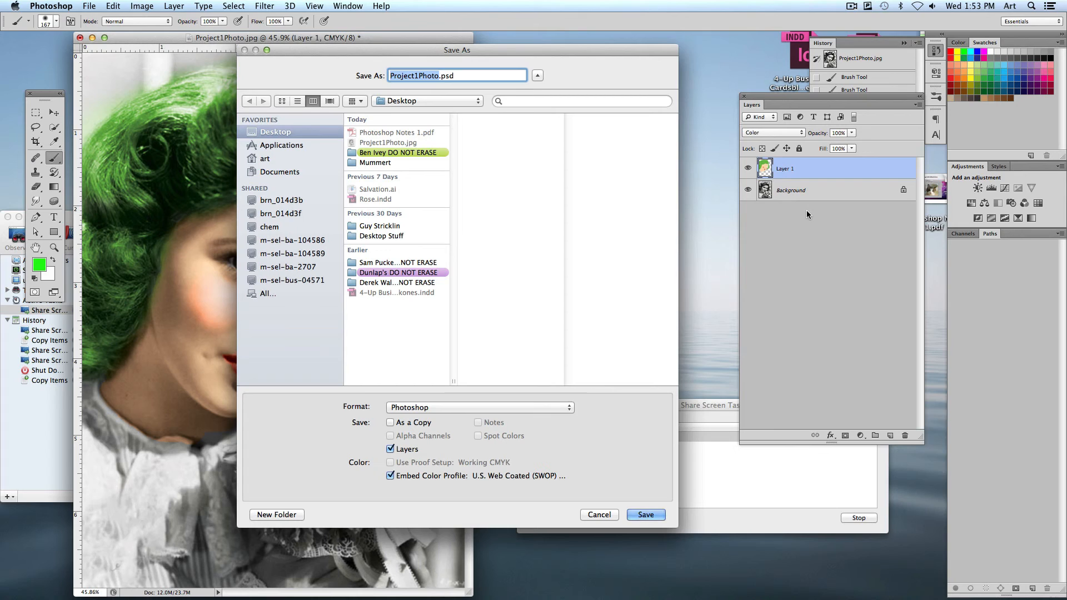
pyautogui.click(466, 407)
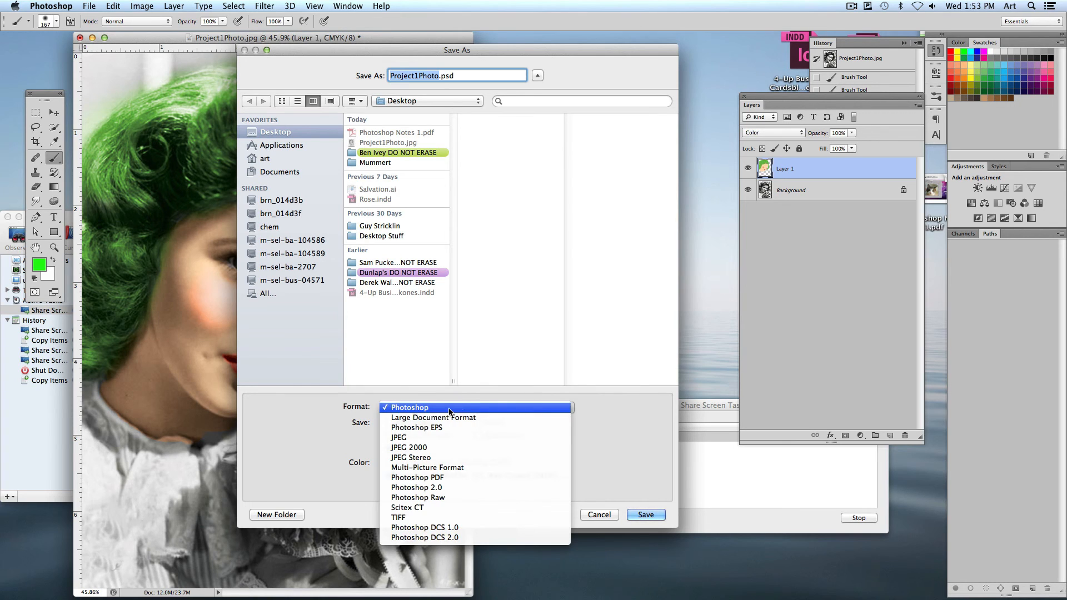
pyautogui.click(405, 439)
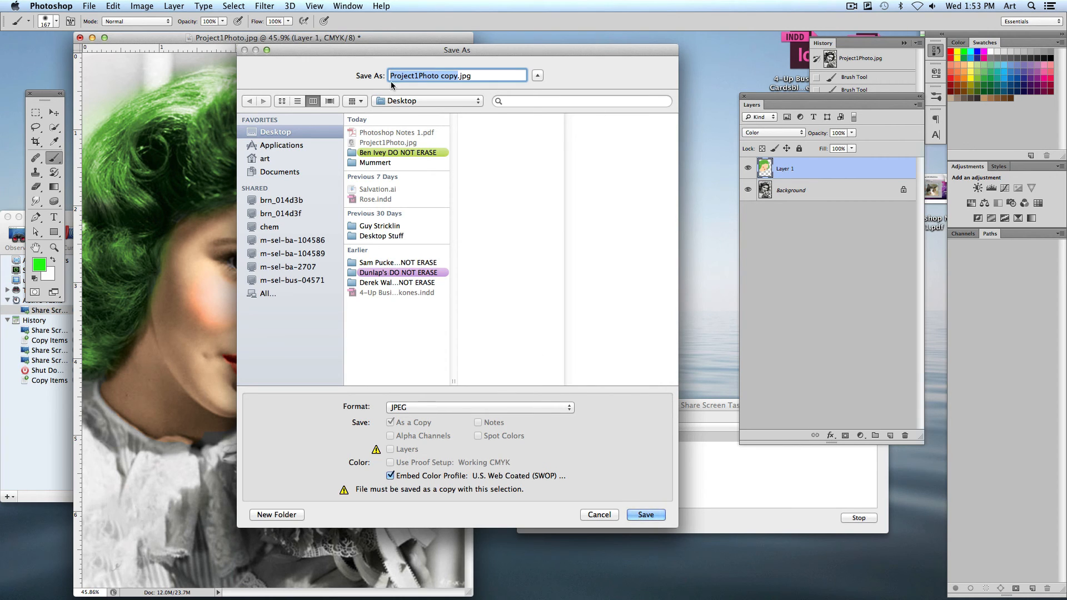
pyautogui.click(646, 515)
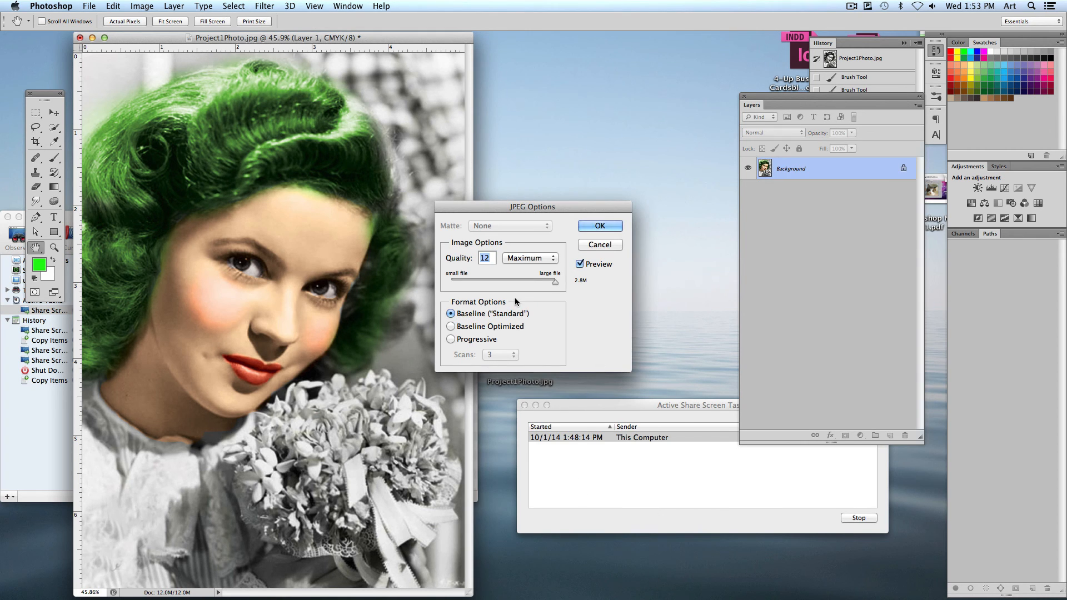
pyautogui.click(602, 225)
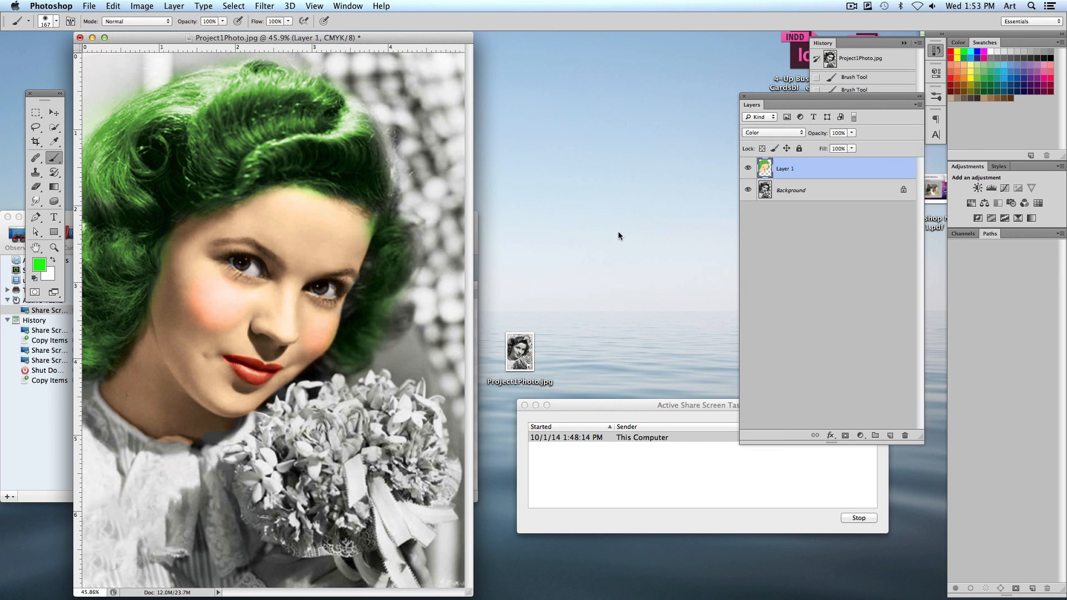
# Step: Switch to the Finder desktop, place Project1Photo copy.jpg beside the original Project1Photo.jpg, and return to Photoshop
pyautogui.click(618, 231)
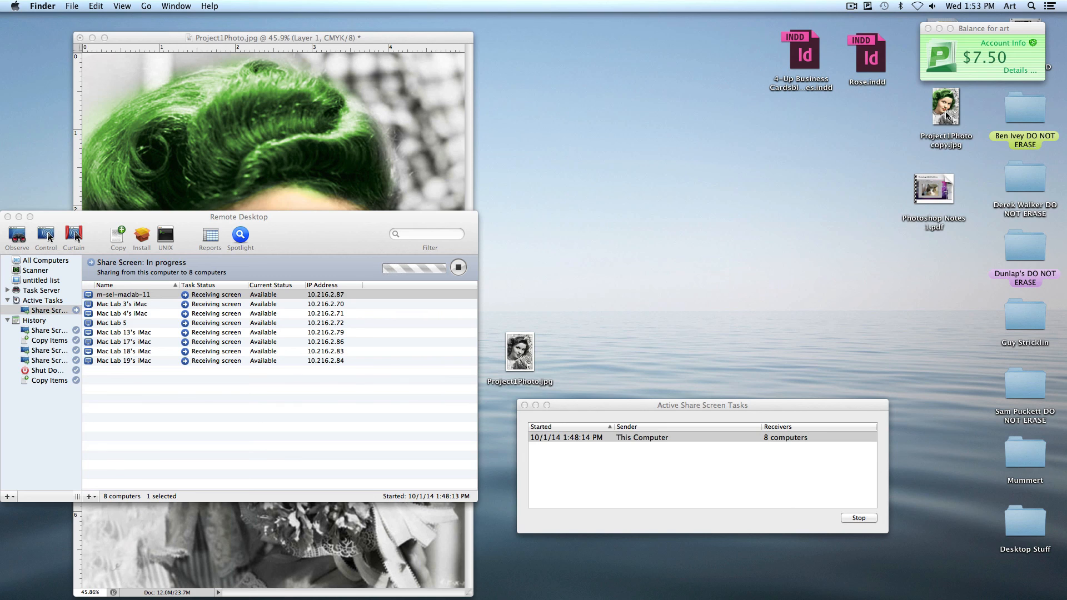
pyautogui.moveTo(945, 117); pyautogui.dragTo(591, 333)
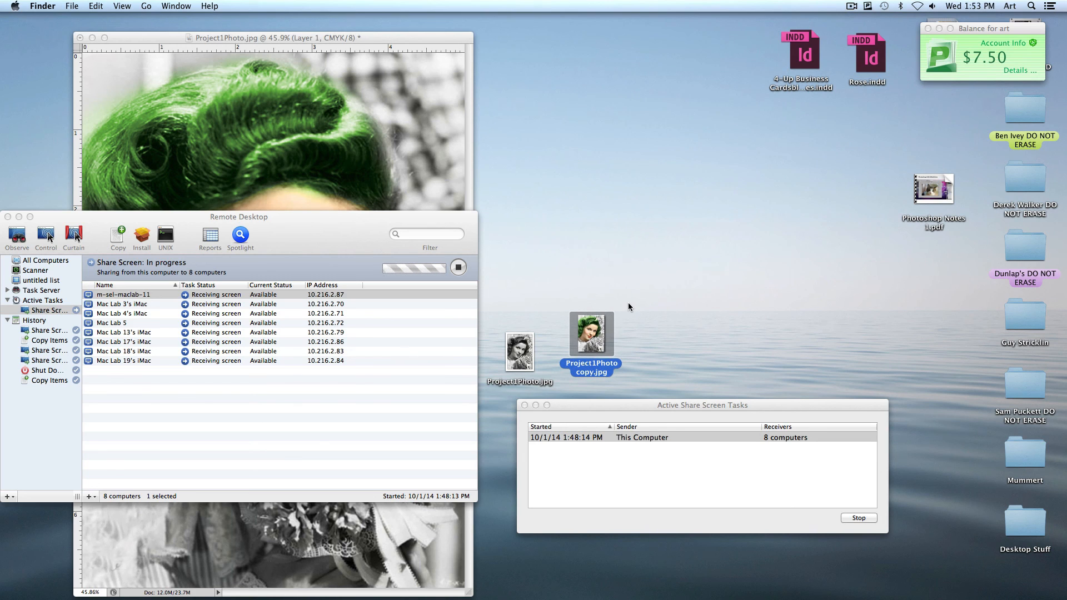
pyautogui.click(393, 85)
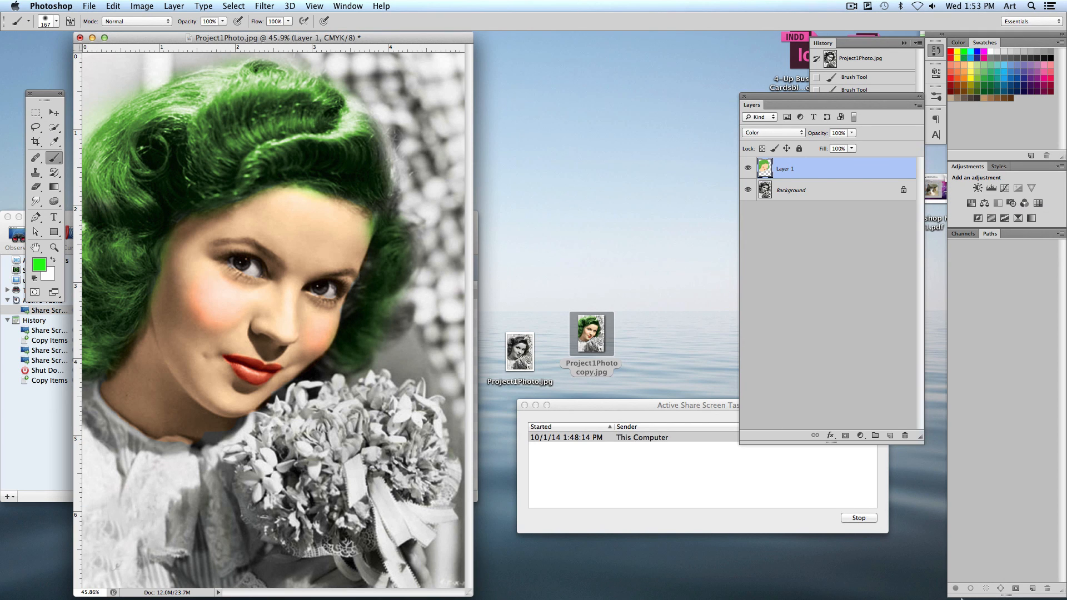
pyautogui.click(851, 6)
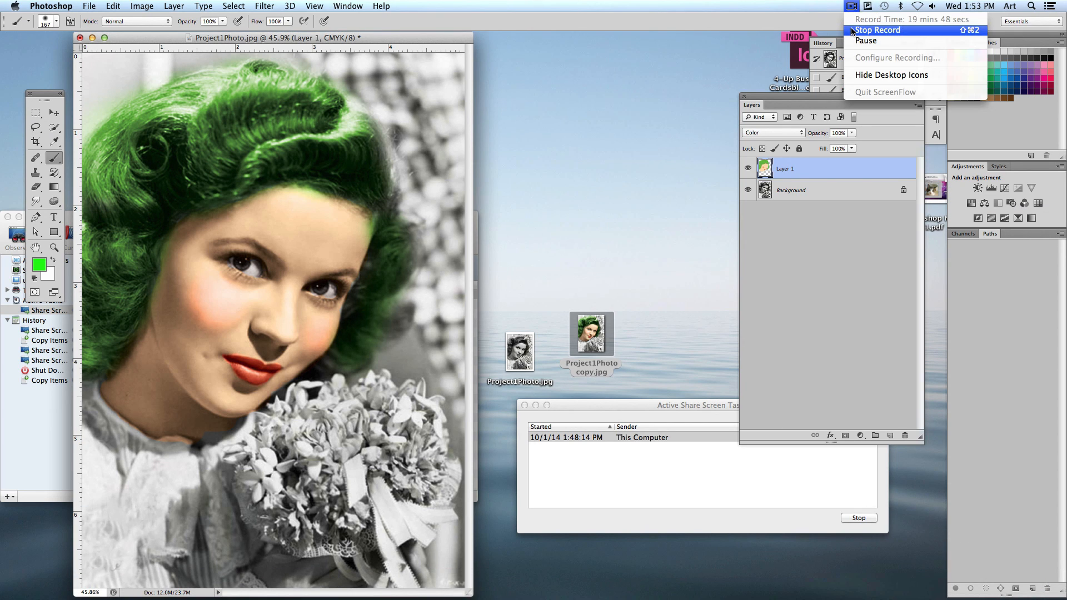